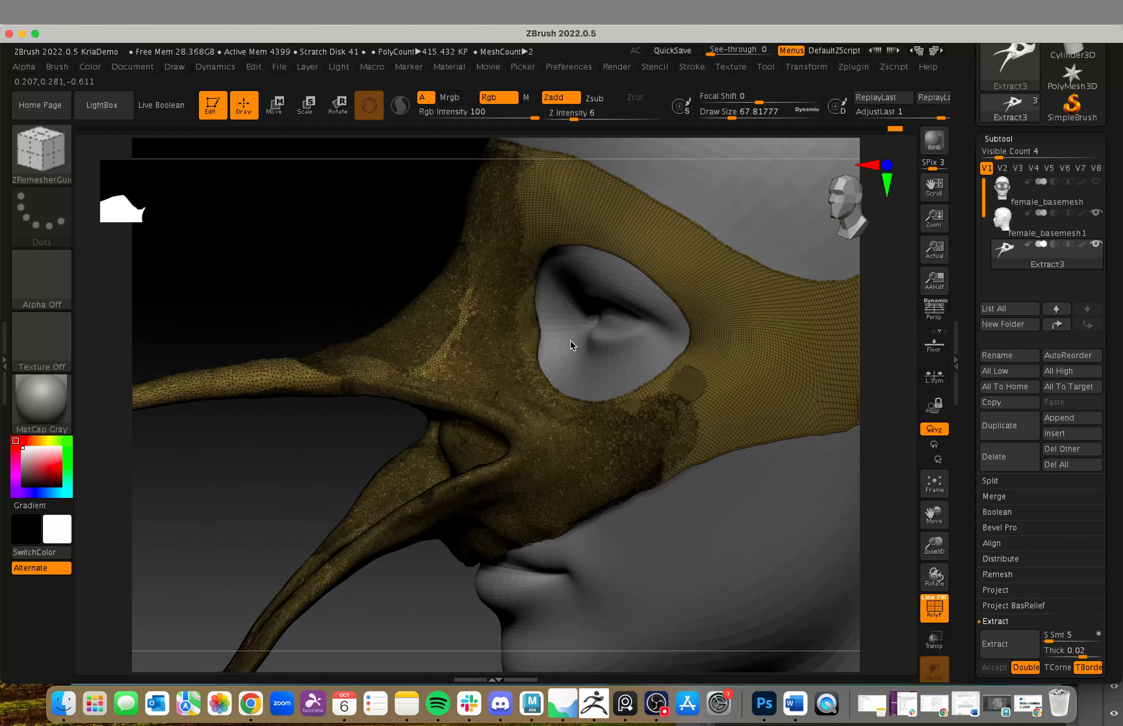
# Step: Hide the polyframe wireframe on the mask and switch to the ClayBuildup brush
pyautogui.keyDown('alt'); pyautogui.moveTo(882, 377); pyautogui.dragTo(465, 505); pyautogui.keyUp('alt')
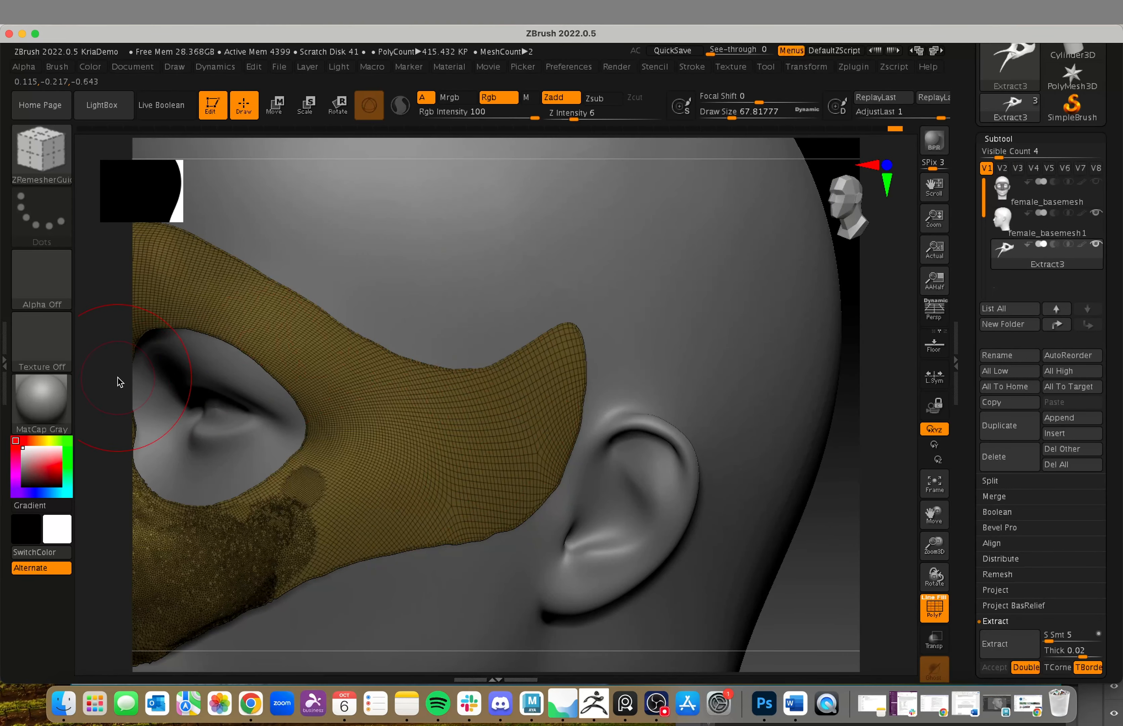
pyautogui.moveTo(118, 381)
pyautogui.keyDown('alt'); pyautogui.mouseDown()
pyautogui.moveTo(203, 413)
pyautogui.moveTo(283, 387)
pyautogui.mouseUp(); pyautogui.keyUp('alt')
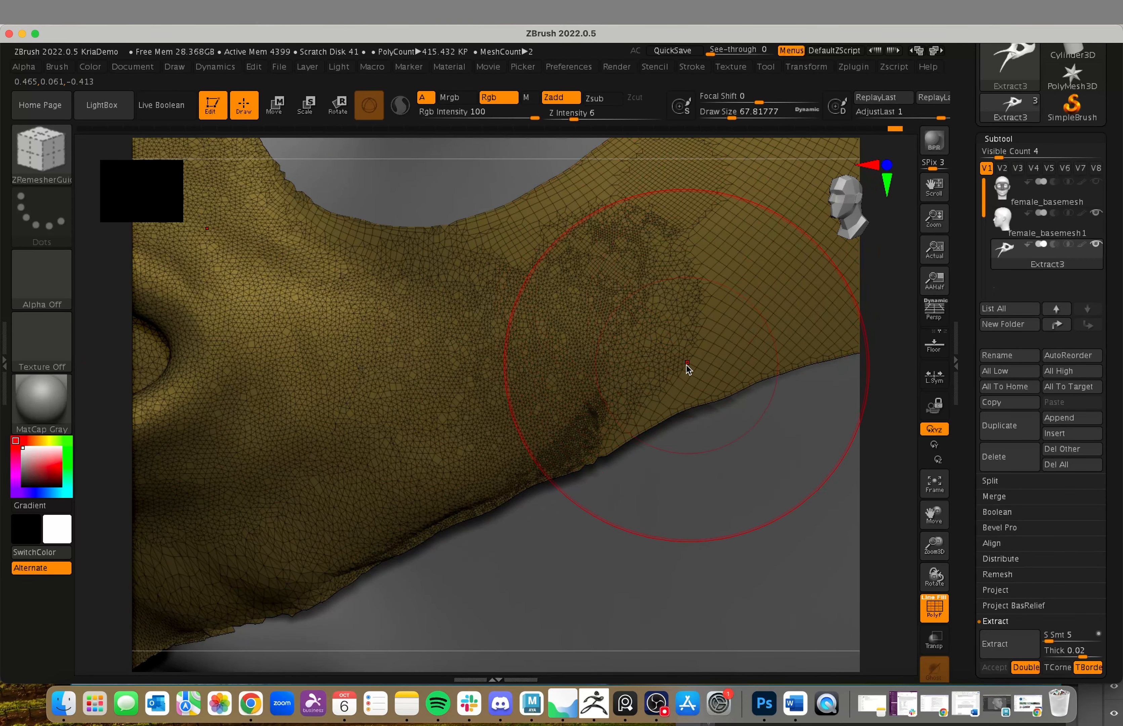
pyautogui.keyDown('alt'); pyautogui.moveTo(900, 472); pyautogui.dragTo(508, 476); pyautogui.keyUp('alt')
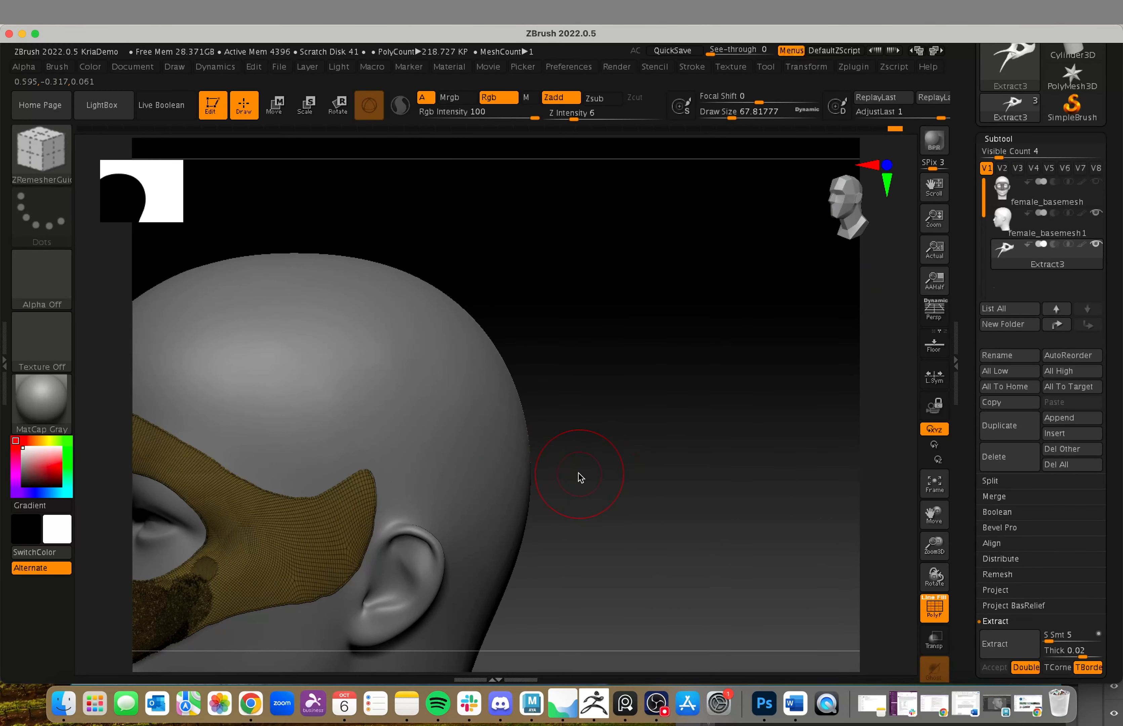
pyautogui.keyDown('alt'); pyautogui.moveTo(579, 475); pyautogui.dragTo(711, 449); pyautogui.keyUp('alt')
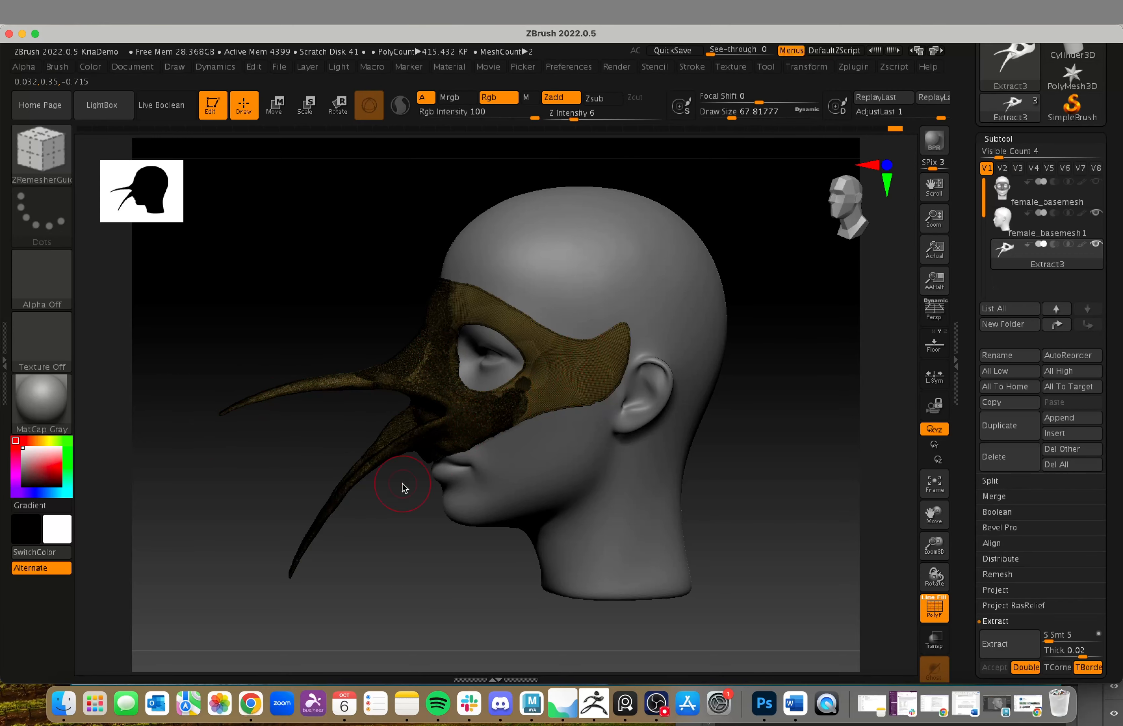
pyautogui.moveTo(403, 486); pyautogui.dragTo(570, 599)
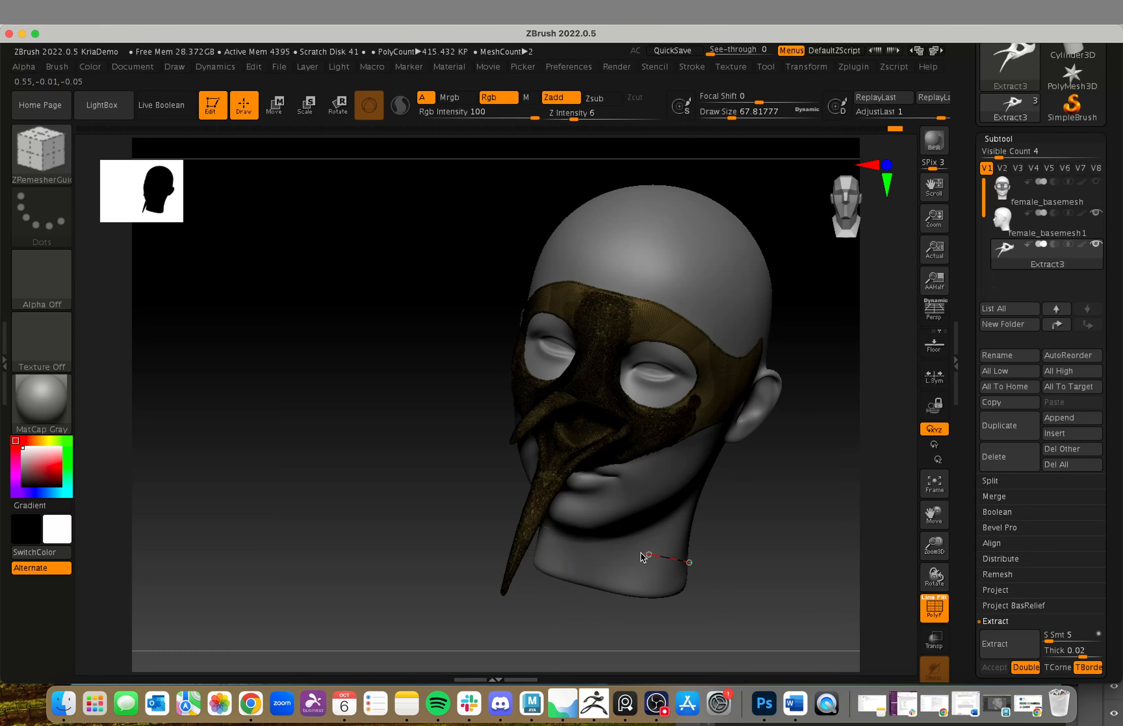
pyautogui.click(928, 615)
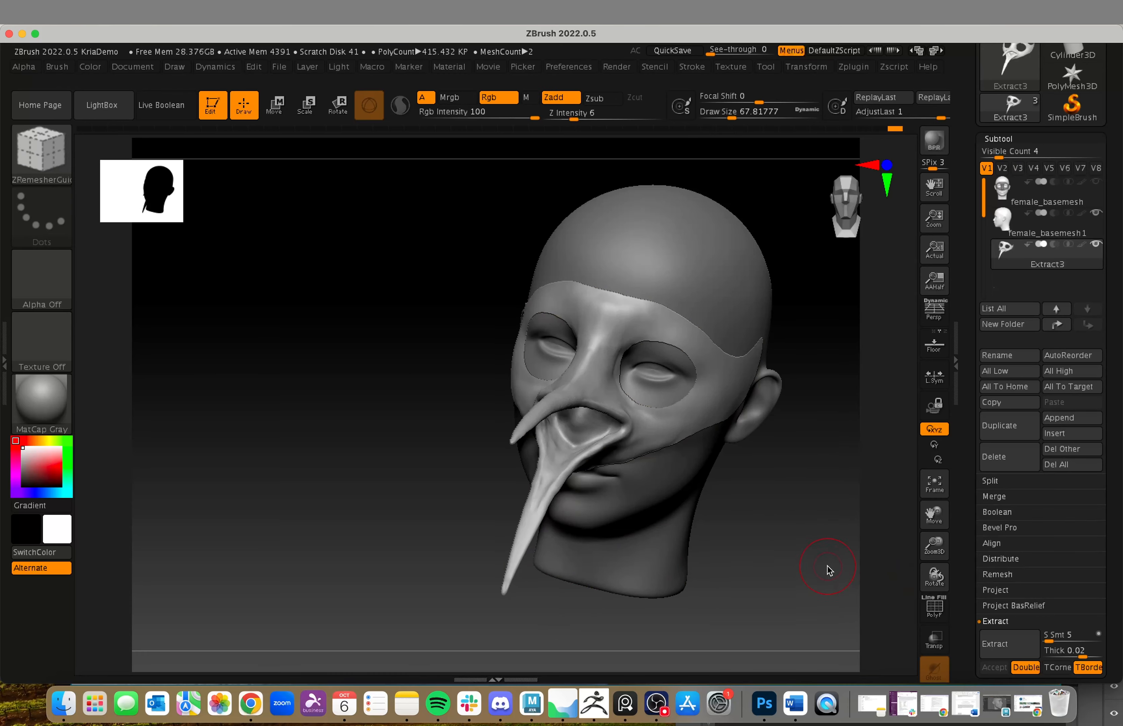
pyautogui.keyDown('shift'); pyautogui.moveTo(827, 569); pyautogui.dragTo(808, 554); pyautogui.keyUp('shift')
pyautogui.press('n')
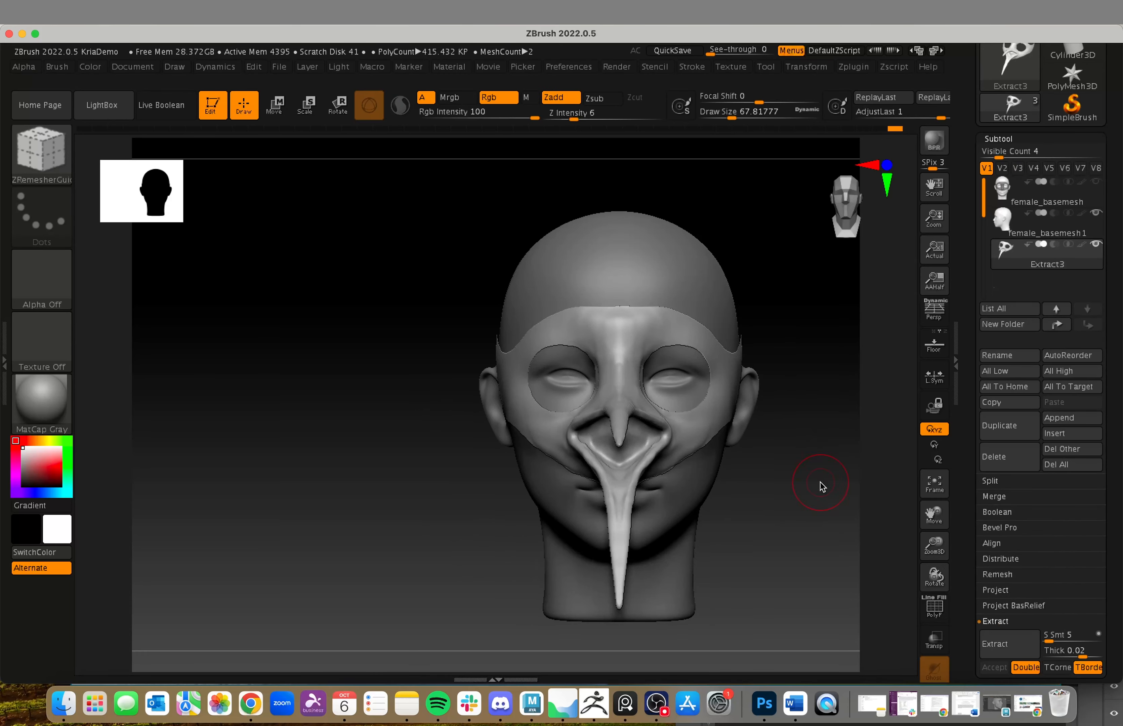
pyautogui.press('b')
pyautogui.press('c')
pyautogui.press('b')
# Step: Examine the mask's shape and the nose opening between the beak halves from the front, side and three-quarter views
pyautogui.moveTo(797, 567)
pyautogui.mouseDown()
pyautogui.moveTo(748, 507)
pyautogui.moveTo(717, 505)
pyautogui.mouseUp()
pyautogui.keyDown('alt'); pyautogui.moveTo(512, 602); pyautogui.dragTo(490, 616); pyautogui.keyUp('alt')
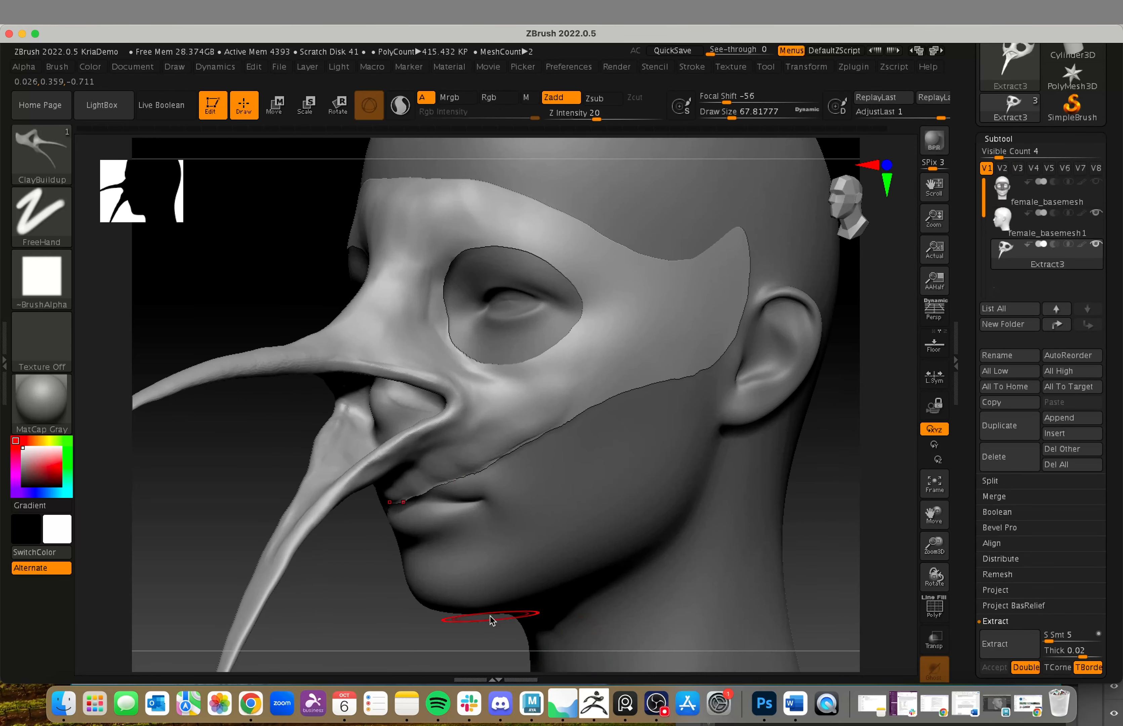
pyautogui.keyDown('alt'); pyautogui.moveTo(379, 617); pyautogui.dragTo(444, 544); pyautogui.keyUp('alt')
pyautogui.moveTo(519, 589)
pyautogui.keyDown('alt'); pyautogui.mouseDown()
pyautogui.moveTo(497, 584)
pyautogui.moveTo(500, 593)
pyautogui.moveTo(526, 557)
pyautogui.moveTo(722, 558)
pyautogui.moveTo(523, 479)
pyautogui.mouseUp(); pyautogui.keyUp('alt')
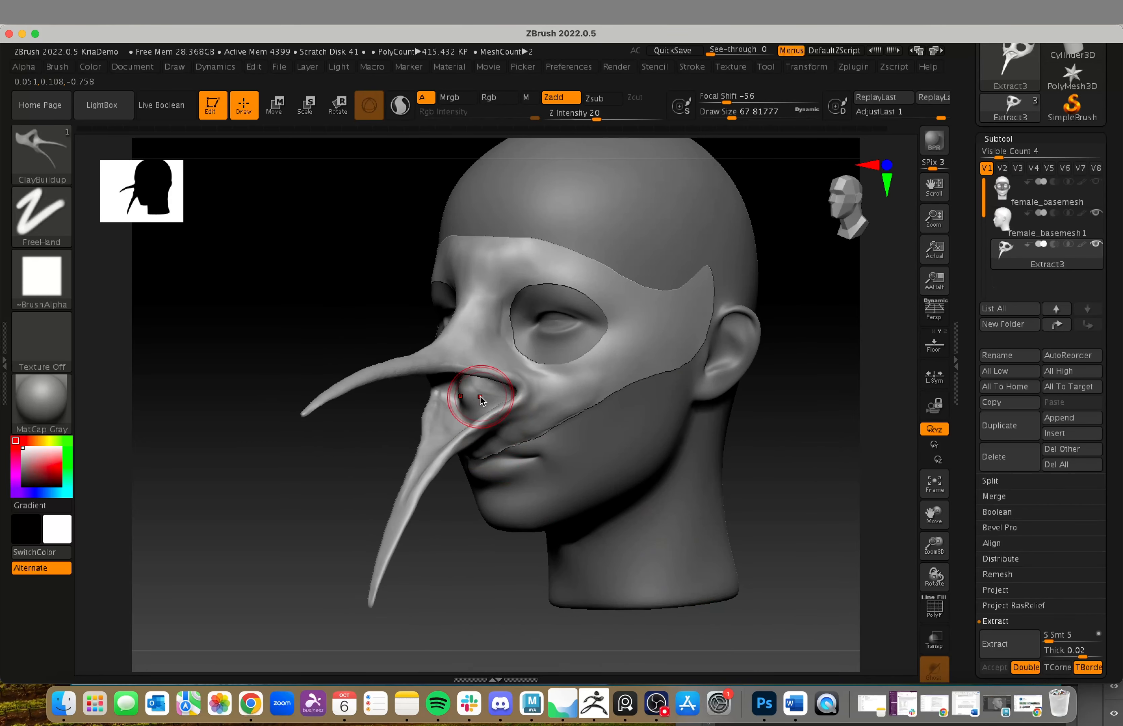
pyautogui.moveTo(325, 482); pyautogui.dragTo(361, 482)
pyautogui.moveTo(288, 509)
pyautogui.mouseDown()
pyautogui.moveTo(331, 509)
pyautogui.moveTo(370, 489)
pyautogui.mouseUp()
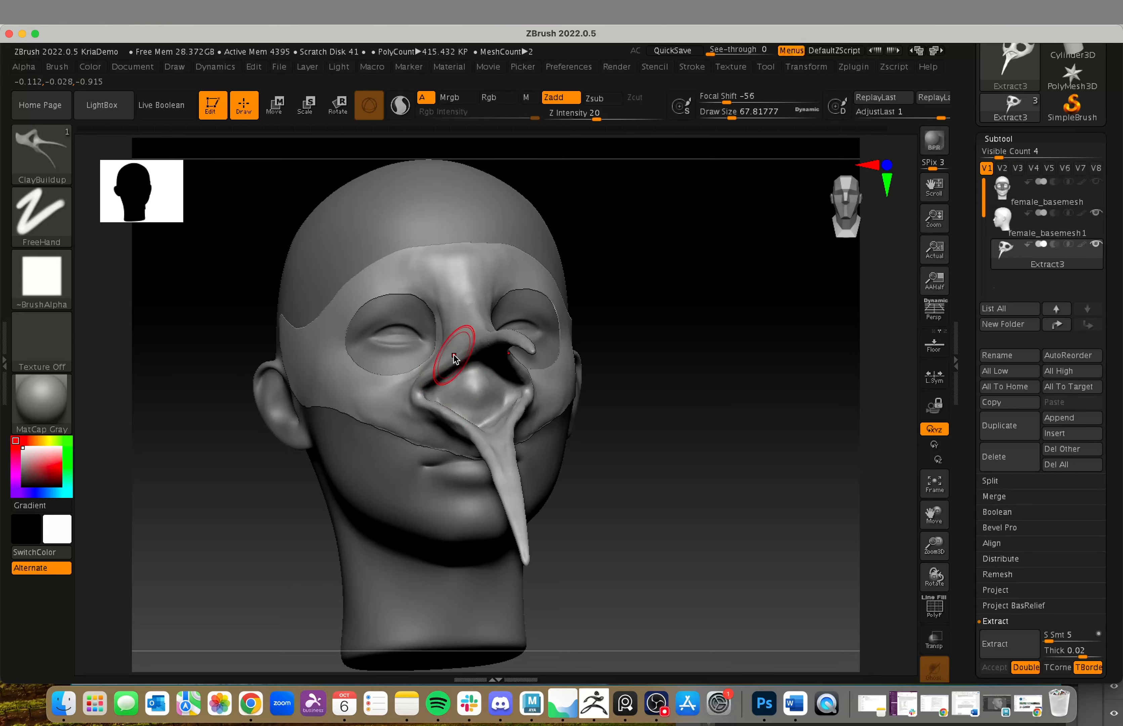
pyautogui.moveTo(714, 516); pyautogui.dragTo(476, 393)
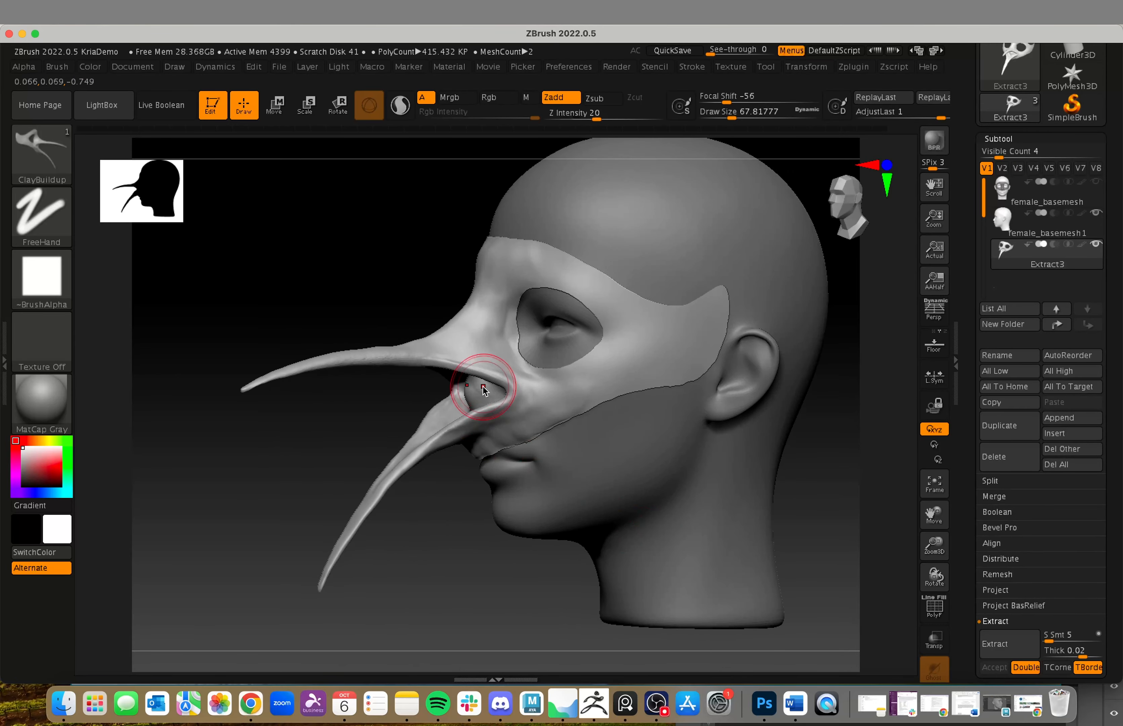
pyautogui.moveTo(234, 528); pyautogui.dragTo(363, 531)
pyautogui.moveTo(673, 532)
pyautogui.mouseDown()
pyautogui.moveTo(743, 424)
pyautogui.moveTo(697, 448)
pyautogui.moveTo(640, 549)
pyautogui.moveTo(678, 532)
pyautogui.mouseUp()
pyautogui.keyDown('alt'); pyautogui.moveTo(752, 527); pyautogui.dragTo(787, 553); pyautogui.keyUp('alt')
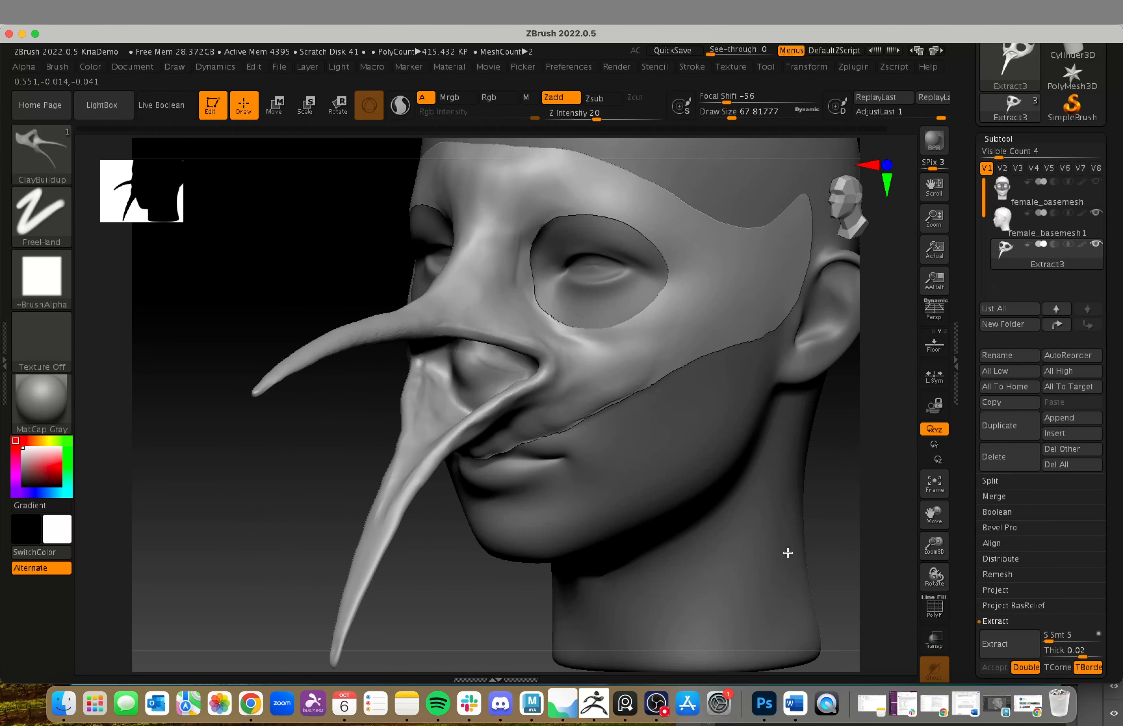
pyautogui.keyDown('alt'); pyautogui.moveTo(835, 476); pyautogui.dragTo(768, 555); pyautogui.keyUp('alt')
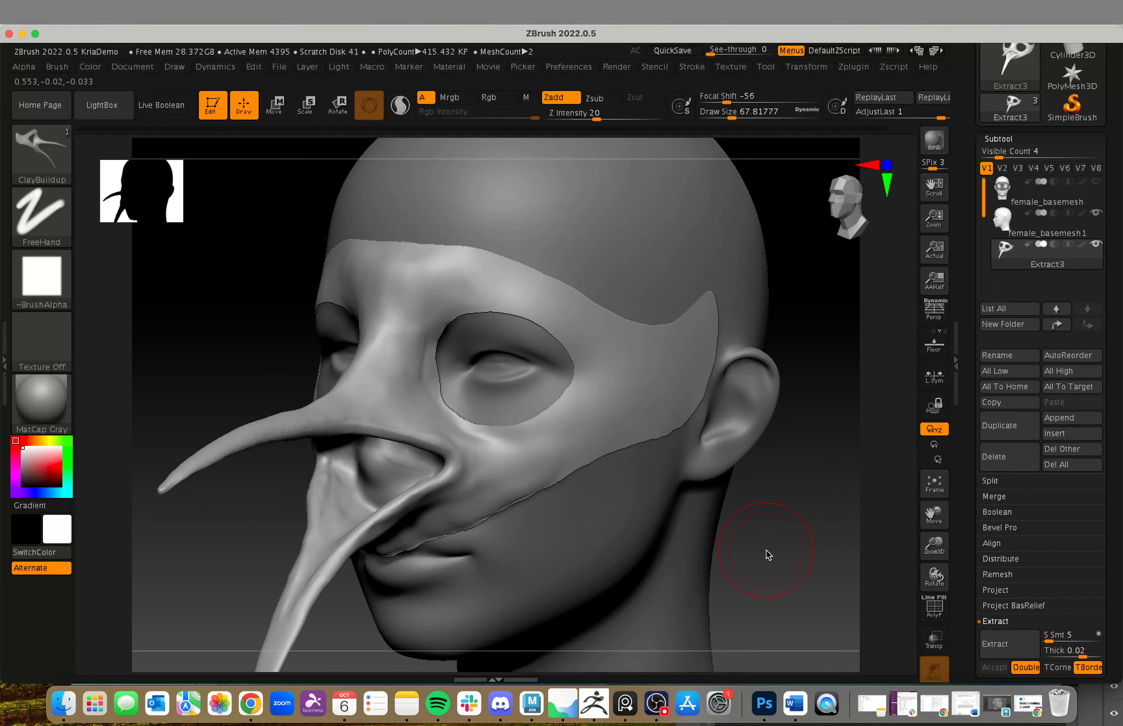
# Step: Display the polyframe wireframe on the mask's lower edge above the lips
pyautogui.click(1009, 139)
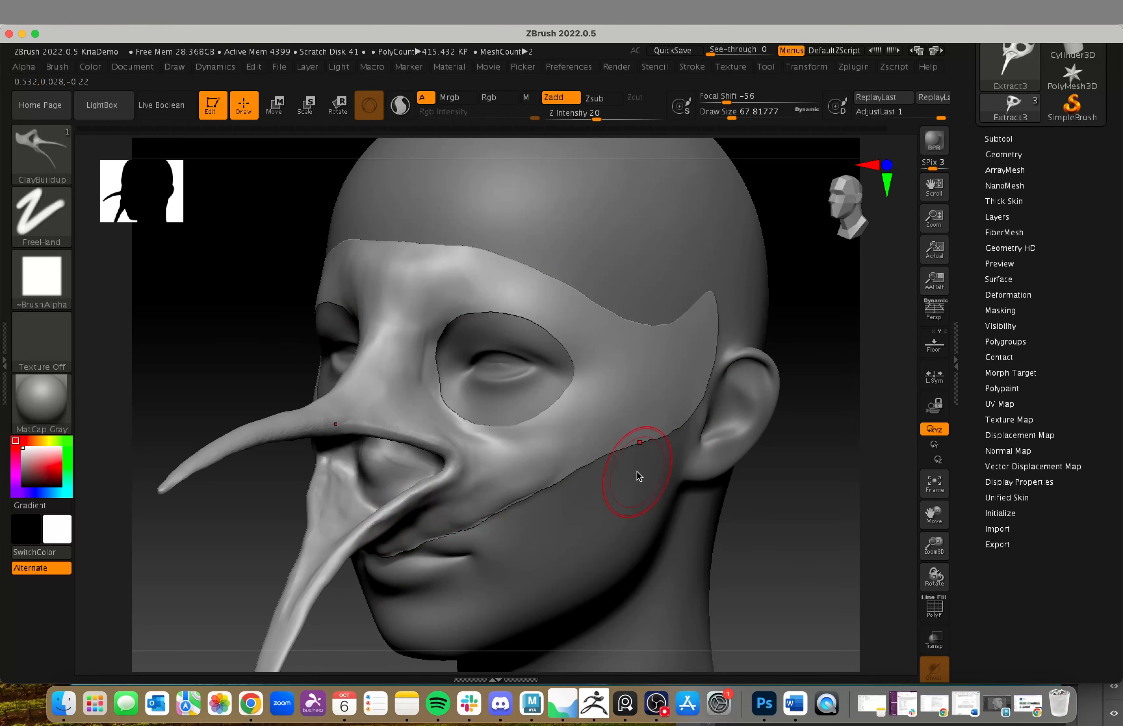
pyautogui.keyDown('alt'); pyautogui.moveTo(797, 503); pyautogui.dragTo(808, 542); pyautogui.keyUp('alt')
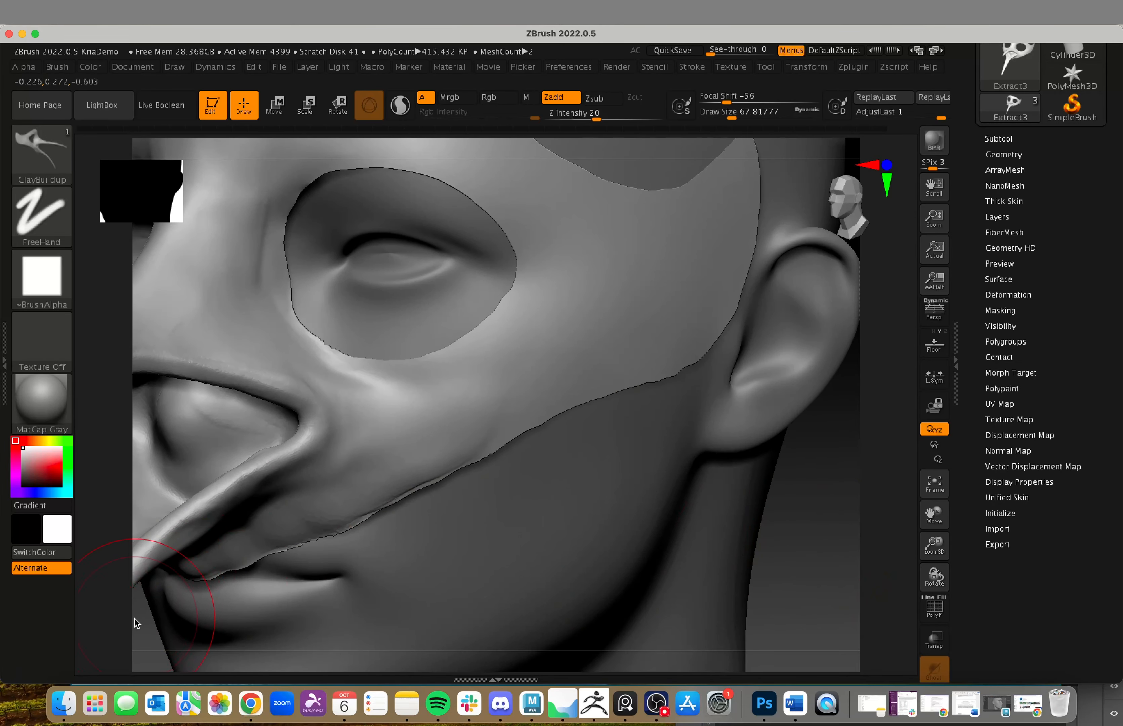
pyautogui.keyDown('alt'); pyautogui.moveTo(135, 624); pyautogui.dragTo(355, 485); pyautogui.keyUp('alt')
pyautogui.keyDown('alt'); pyautogui.moveTo(364, 572); pyautogui.dragTo(445, 598); pyautogui.keyUp('alt')
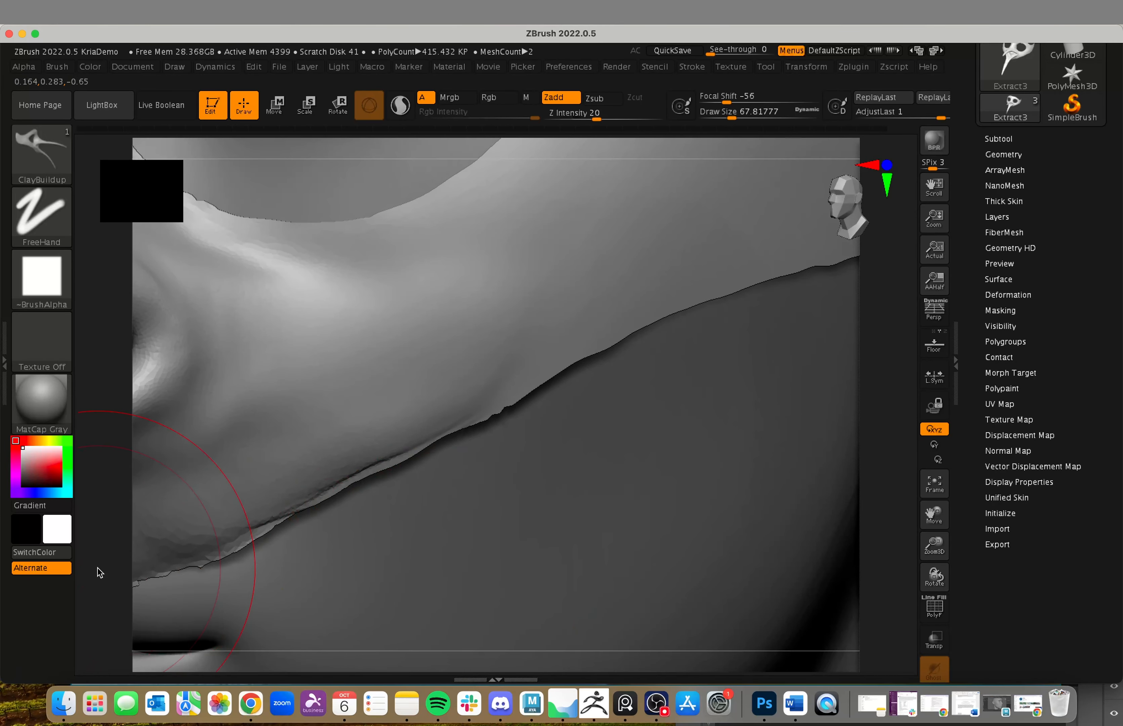
pyautogui.keyDown('alt'); pyautogui.moveTo(99, 570); pyautogui.dragTo(452, 368); pyautogui.keyUp('alt')
pyautogui.hotkey('shift', 'f')
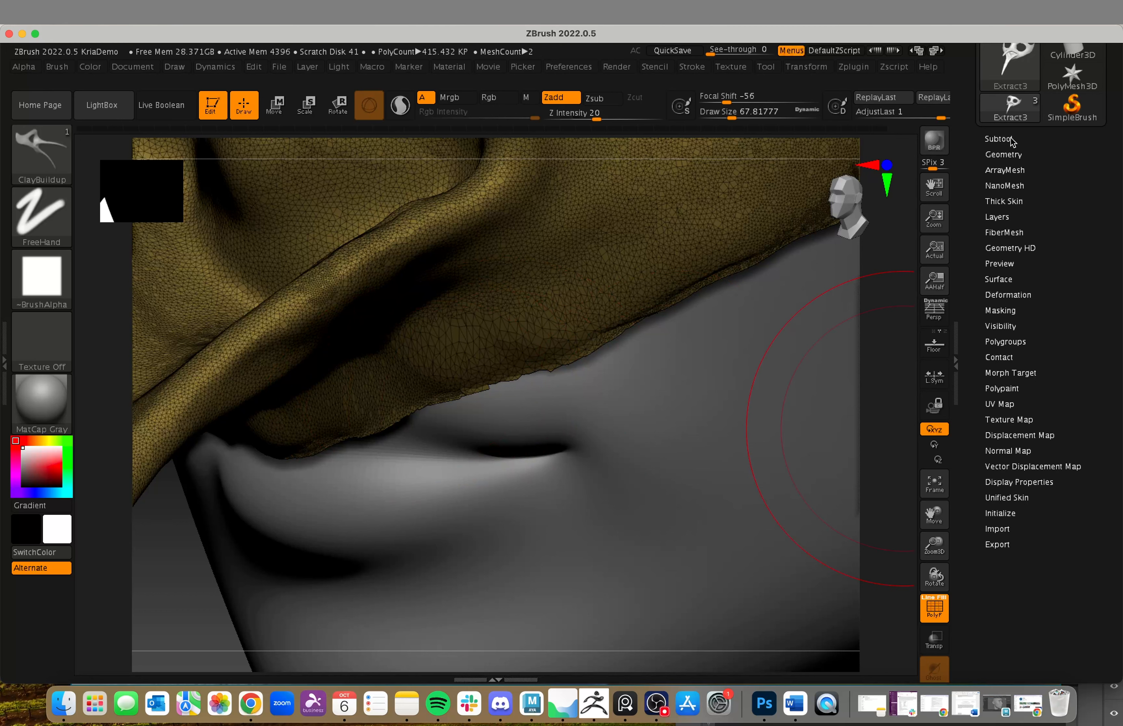
# Step: Remesh the mask with ZRemesher at a target polygons count of 5
pyautogui.click(1003, 155)
pyautogui.click(999, 512)
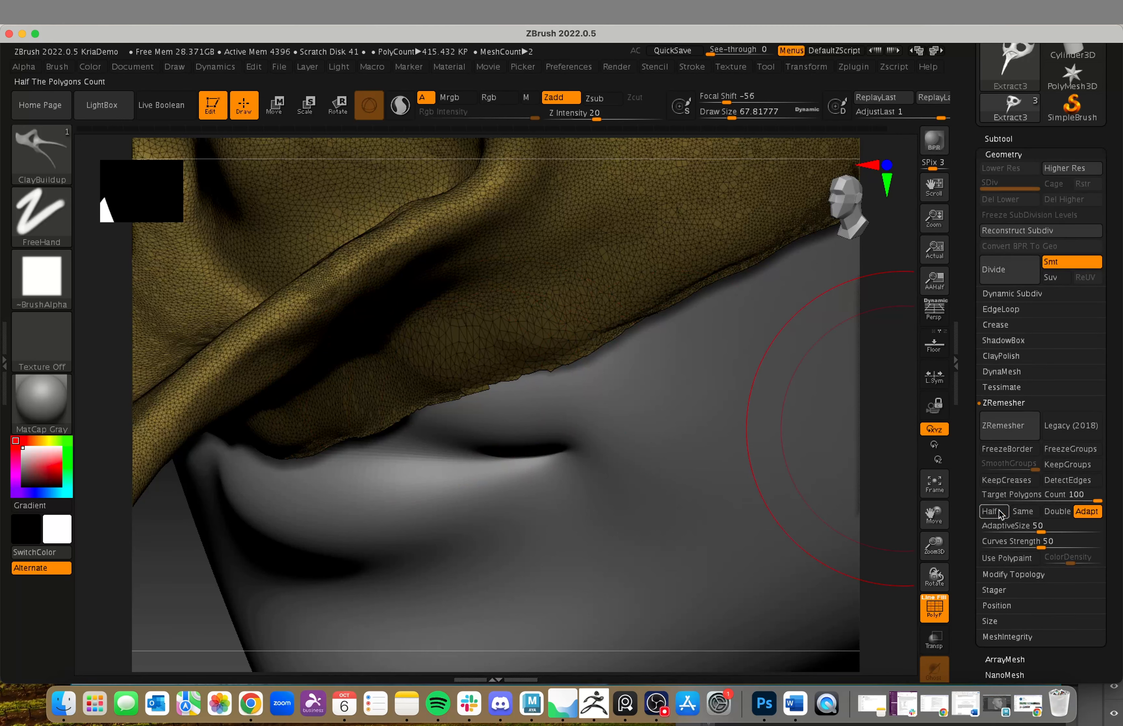
pyautogui.click(1045, 494)
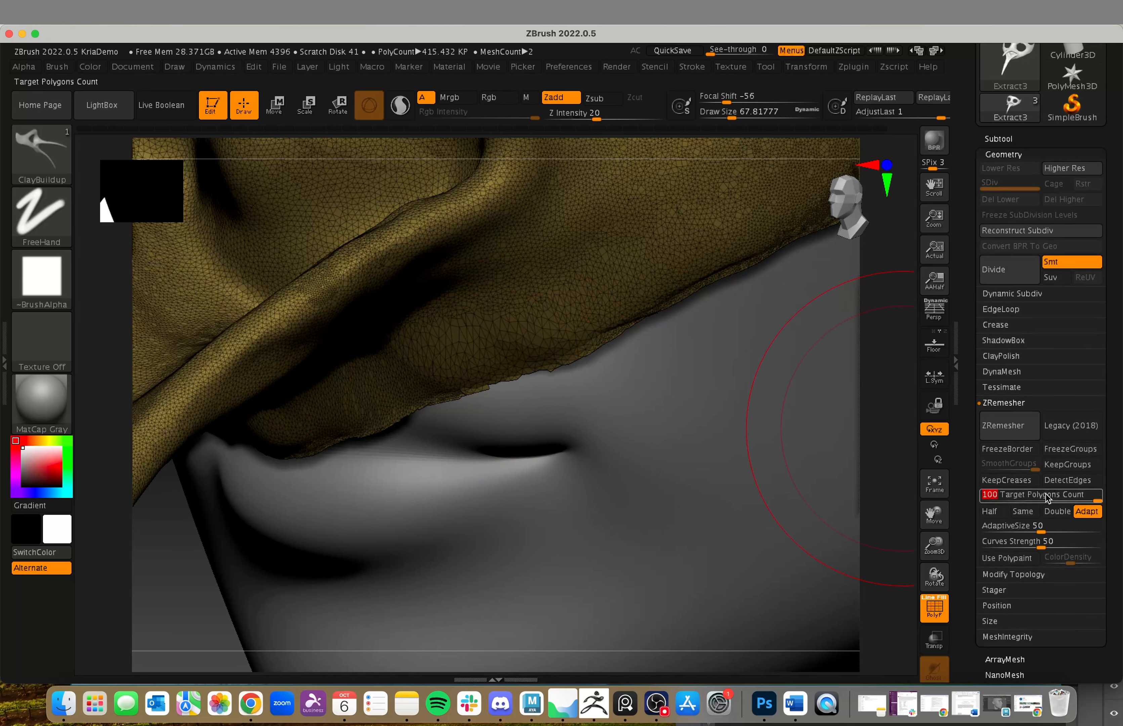
pyautogui.write('5')
pyautogui.click(1008, 436)
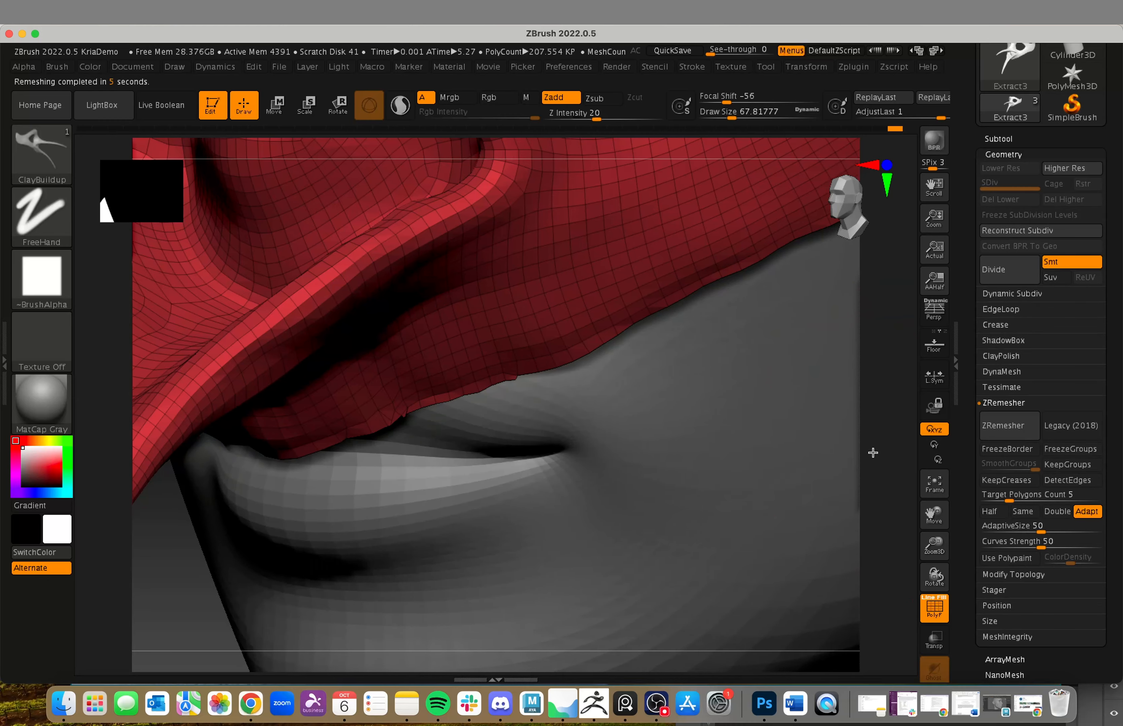
# Step: Check the remeshed topology along the mask's lower edge and undo the remesh
pyautogui.moveTo(877, 450); pyautogui.dragTo(715, 464)
pyautogui.moveTo(496, 633)
pyautogui.keyDown('alt'); pyautogui.mouseDown()
pyautogui.moveTo(494, 647)
pyautogui.moveTo(311, 600)
pyautogui.mouseUp(); pyautogui.keyUp('alt')
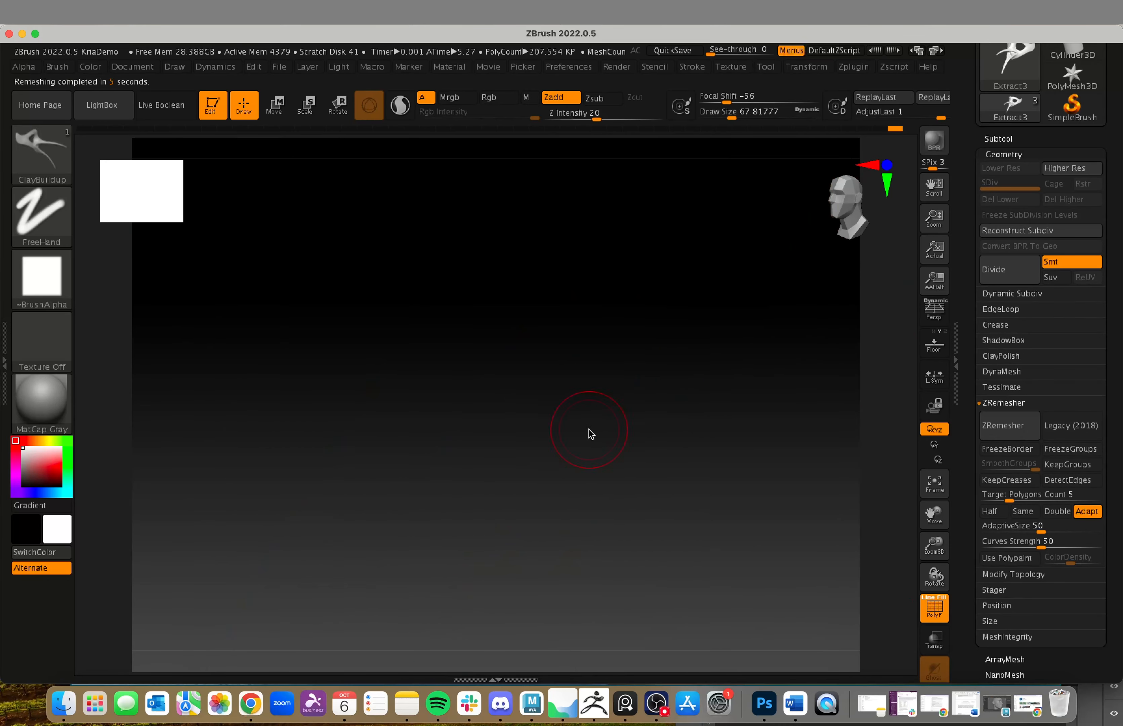
pyautogui.press('f')
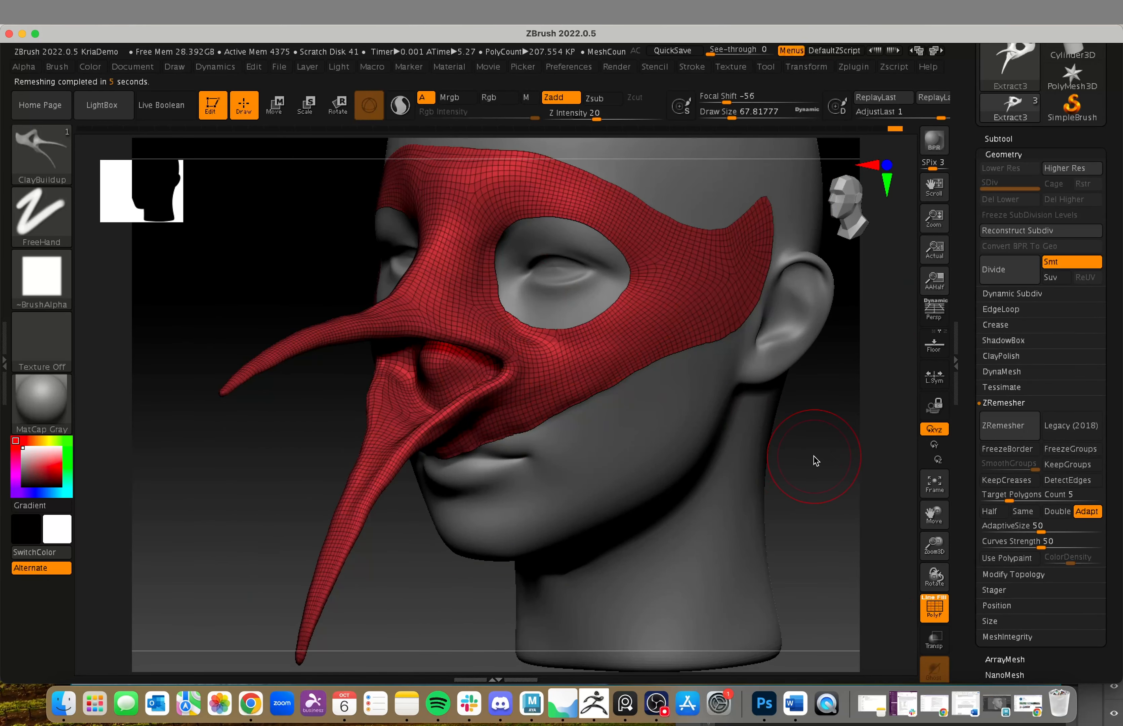
pyautogui.keyDown('alt'); pyautogui.moveTo(817, 460); pyautogui.dragTo(986, 584); pyautogui.keyUp('alt')
pyautogui.keyDown('alt'); pyautogui.moveTo(839, 552); pyautogui.dragTo(751, 366); pyautogui.keyUp('alt')
pyautogui.keyDown('alt'); pyautogui.moveTo(309, 519); pyautogui.dragTo(341, 562); pyautogui.keyUp('alt')
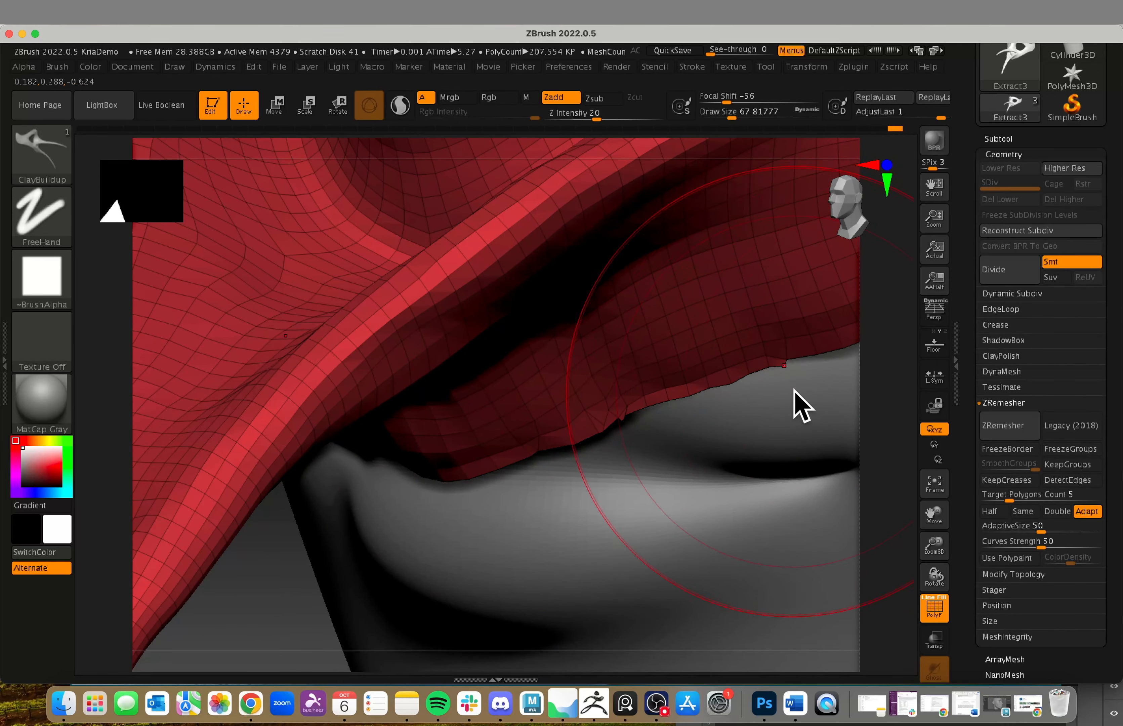
pyautogui.press('super+z')
pyautogui.keyDown('alt'); pyautogui.moveTo(875, 458); pyautogui.dragTo(537, 442); pyautogui.keyUp('alt')
pyautogui.keyDown('alt'); pyautogui.moveTo(784, 286); pyautogui.dragTo(819, 452); pyautogui.keyUp('alt')
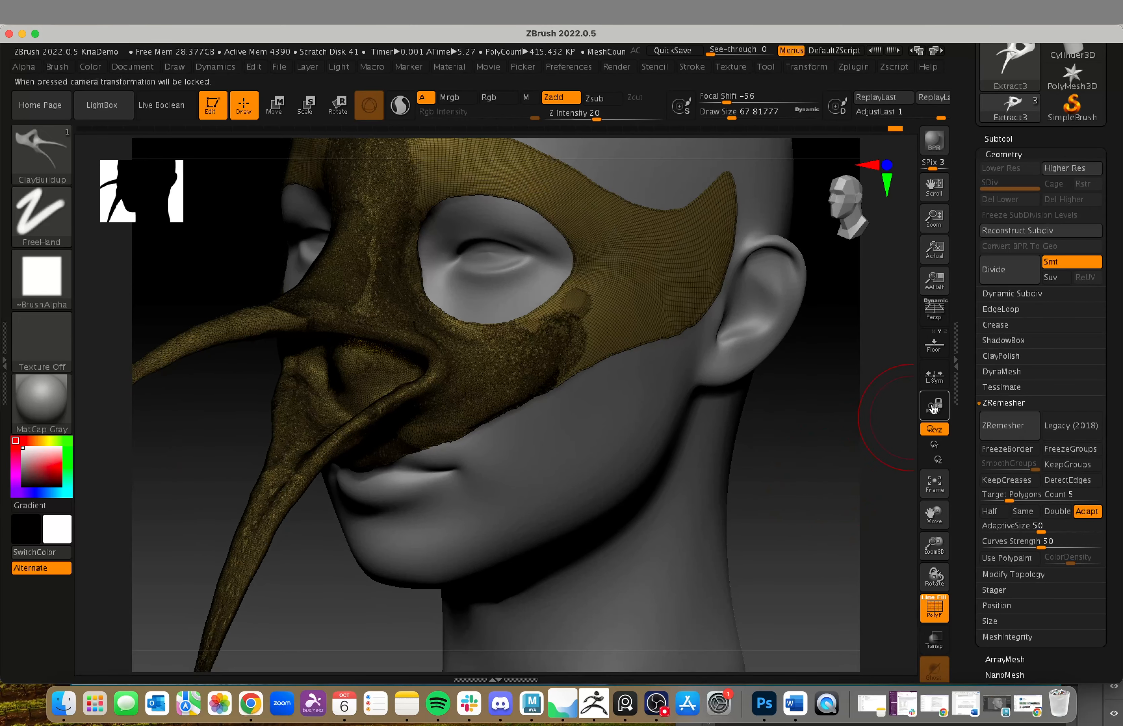
# Step: Smooth the mask's jagged lower edge with the Polish By Groups deformation at 20
pyautogui.click(1014, 157)
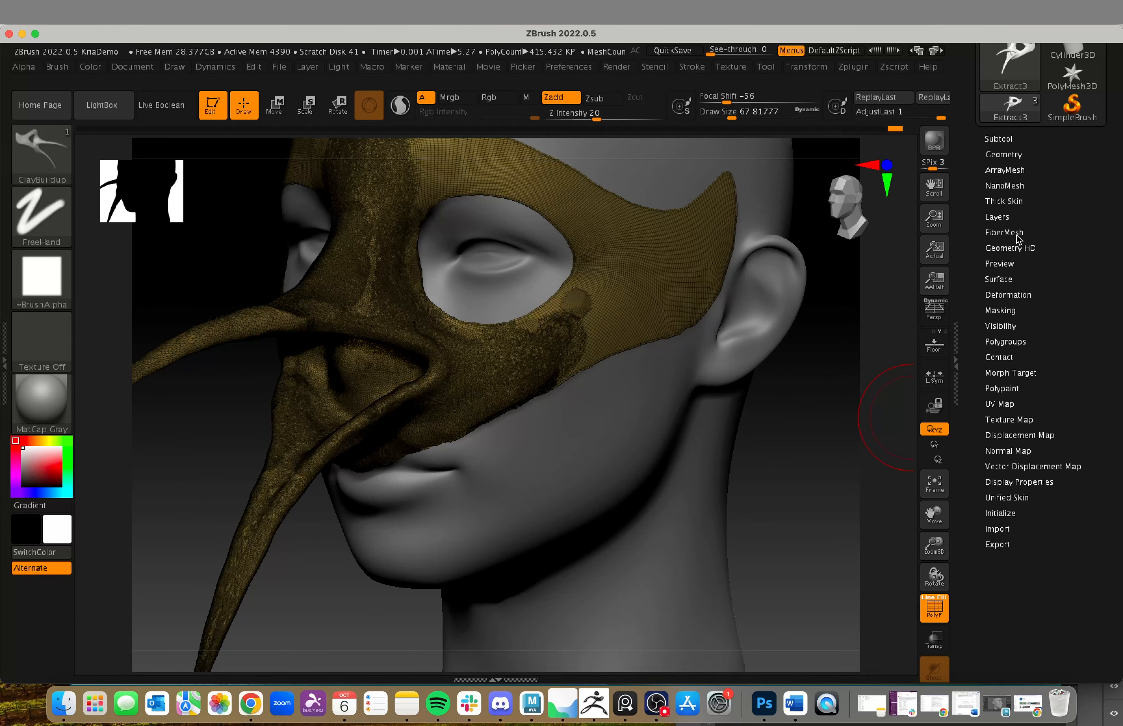
pyautogui.click(1017, 296)
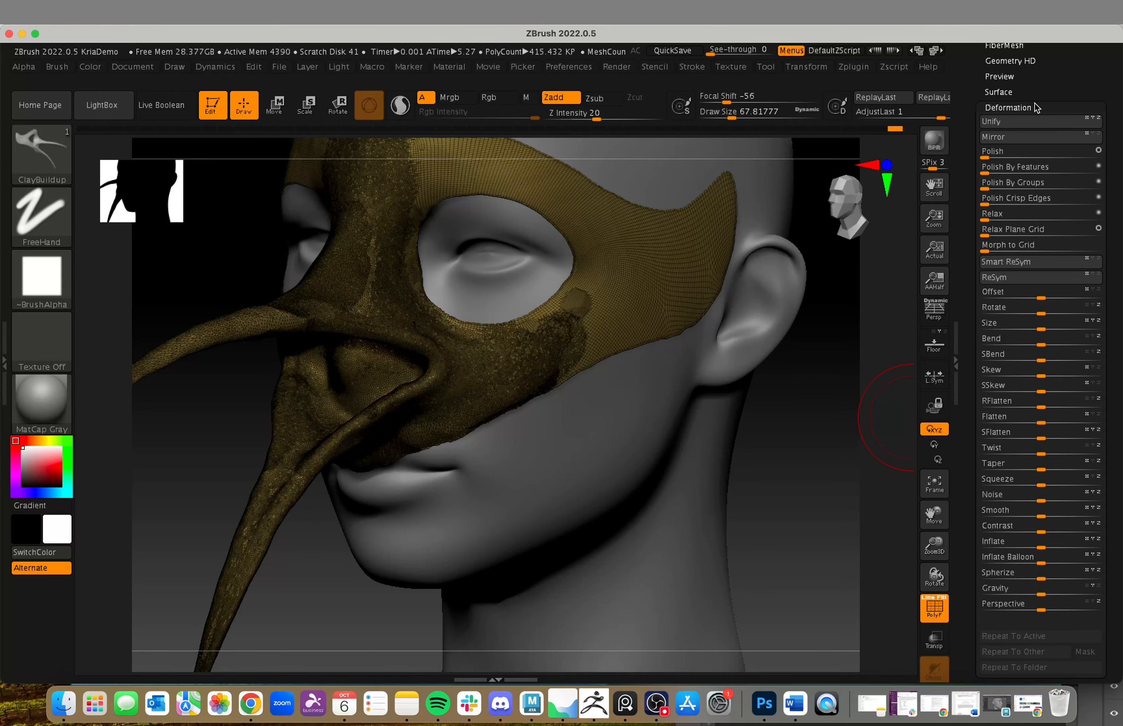
pyautogui.moveTo(768, 505); pyautogui.dragTo(755, 446)
pyautogui.keyDown('alt'); pyautogui.moveTo(340, 558); pyautogui.dragTo(619, 610); pyautogui.keyUp('alt')
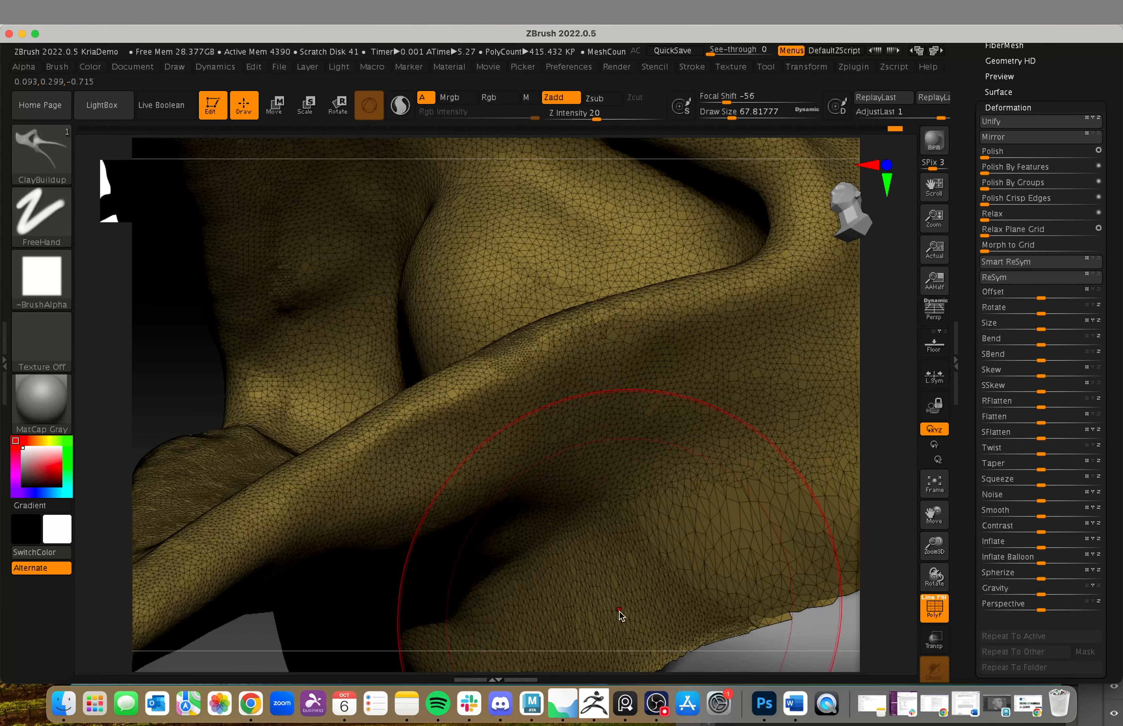
pyautogui.keyDown('alt'); pyautogui.moveTo(875, 593); pyautogui.dragTo(656, 315); pyautogui.keyUp('alt')
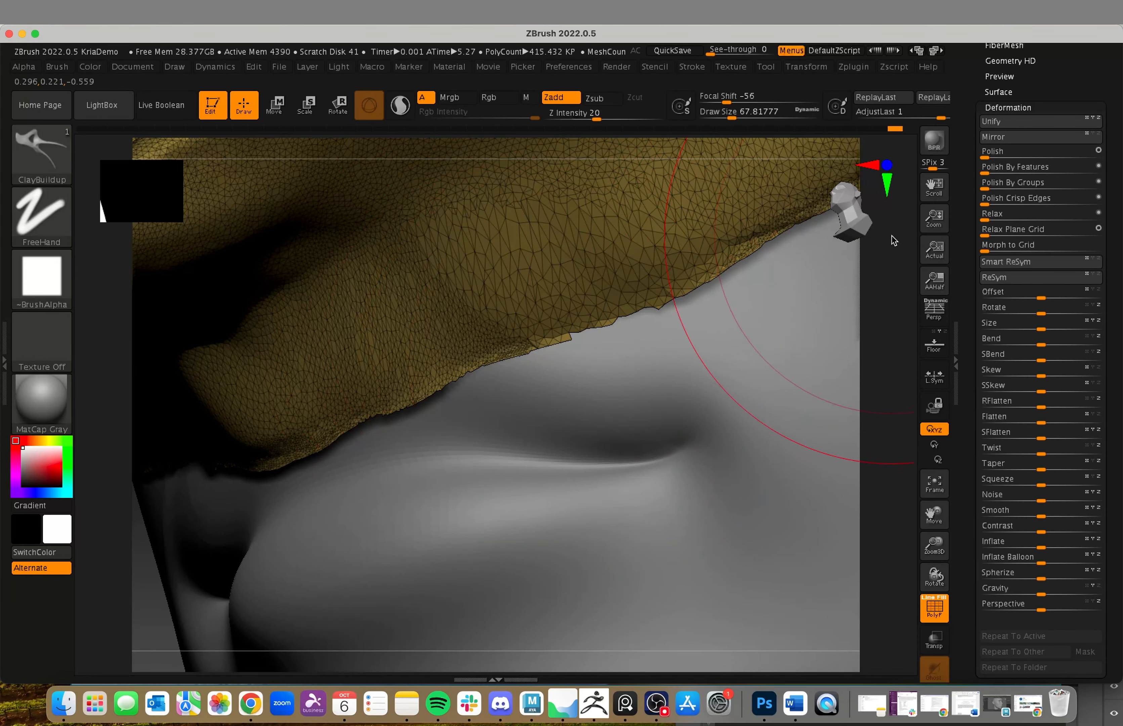
pyautogui.click(991, 189)
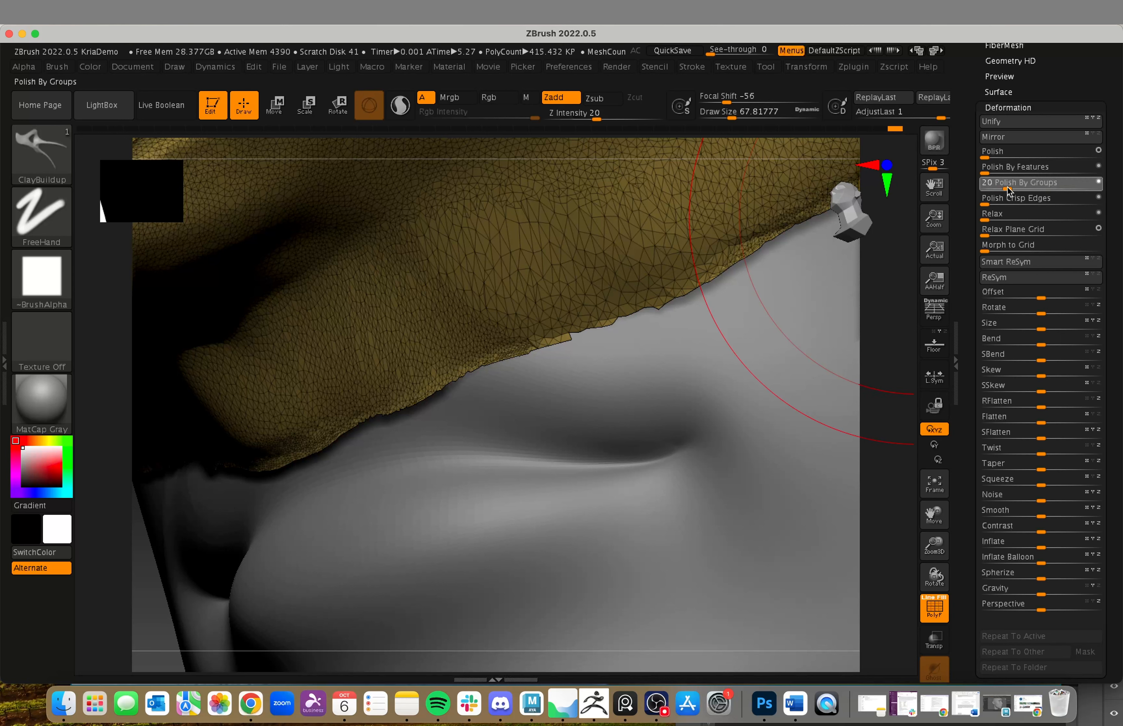
pyautogui.moveTo(986, 190); pyautogui.dragTo(1006, 190)
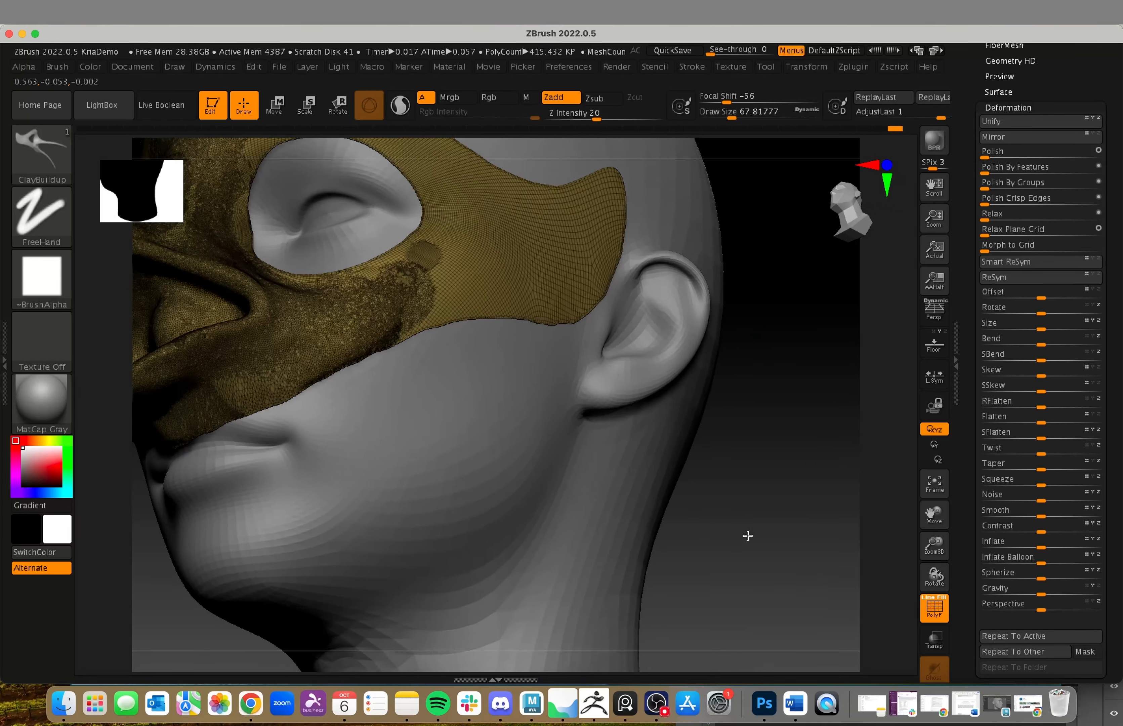
# Step: Rename the Extract3 subtool as Mask
pyautogui.moveTo(762, 419); pyautogui.dragTo(726, 425)
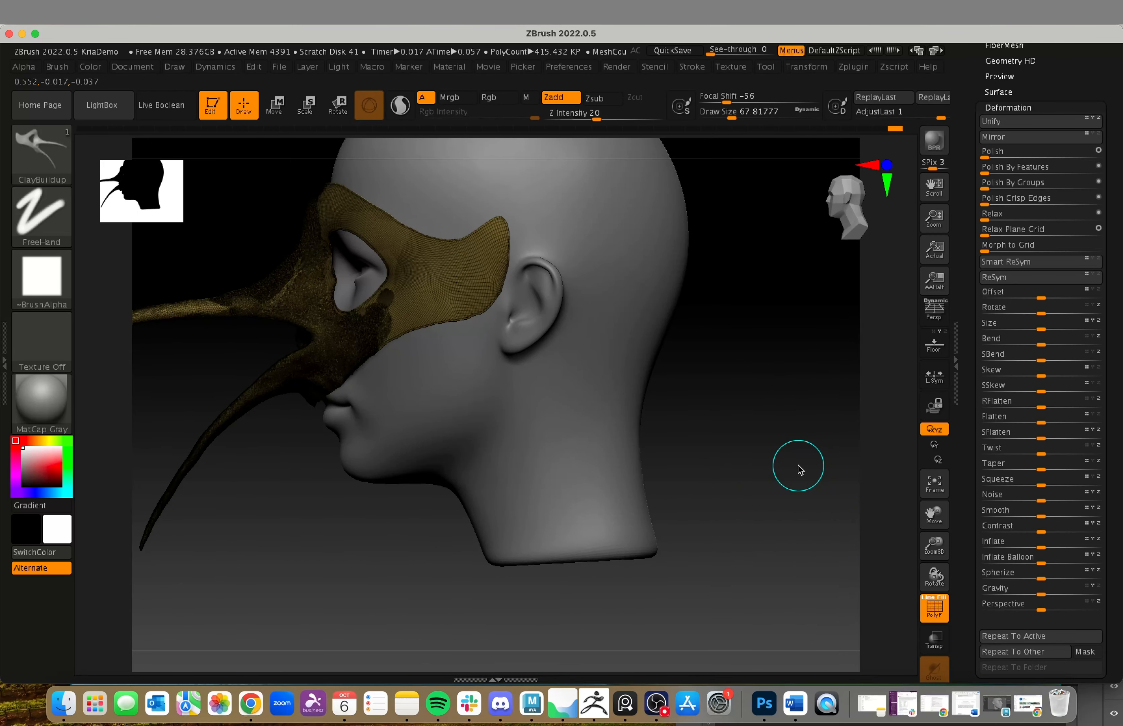
pyautogui.keyDown('alt'); pyautogui.moveTo(799, 465); pyautogui.dragTo(739, 480); pyautogui.keyUp('alt')
pyautogui.moveTo(430, 633); pyautogui.dragTo(467, 625)
pyautogui.click(1054, 103)
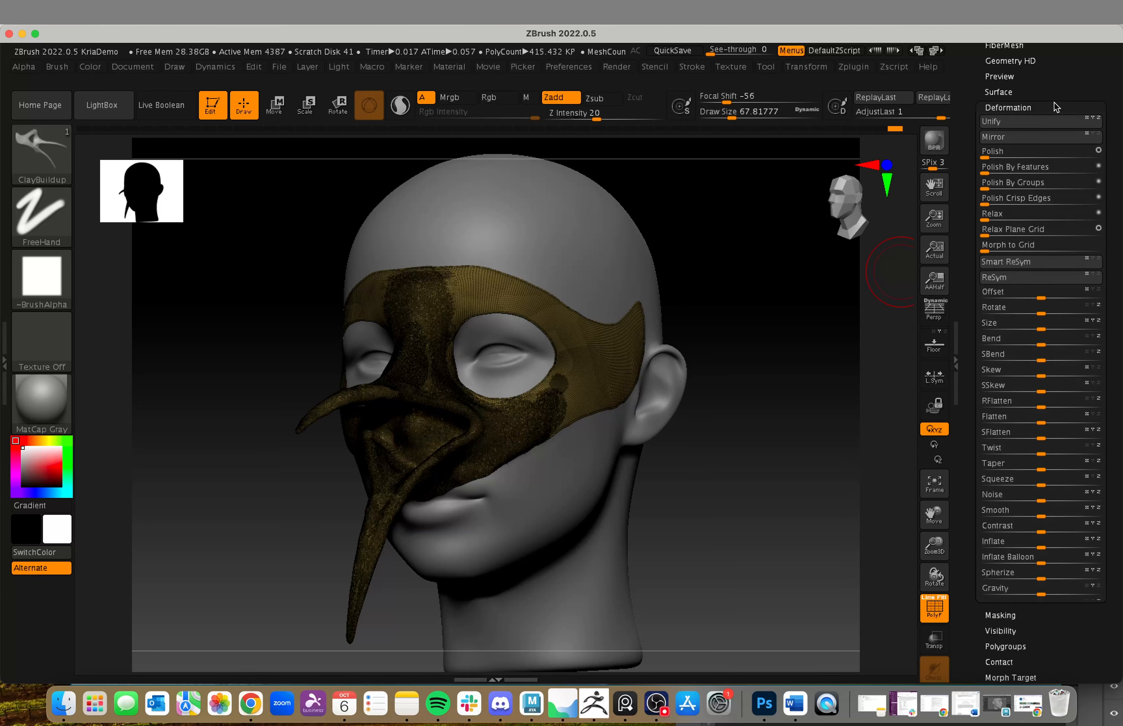
pyautogui.scroll(5, 977, 104)
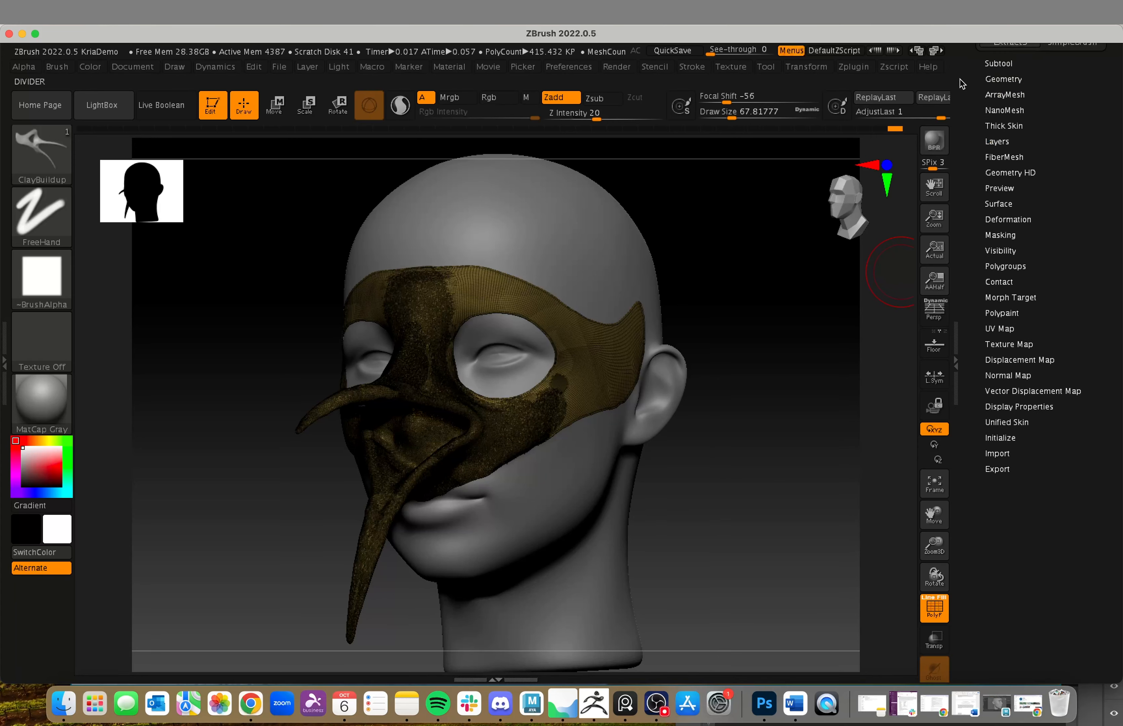
pyautogui.click(998, 63)
pyautogui.moveTo(1041, 191)
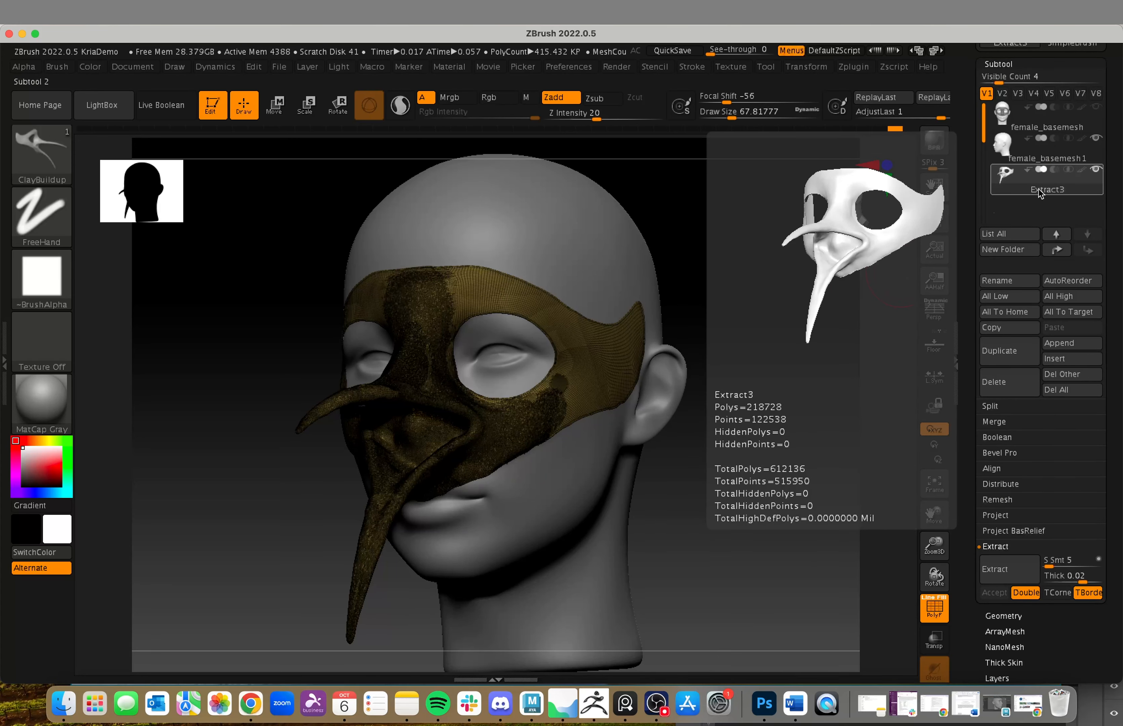
pyautogui.click(997, 281)
pyautogui.write('Mask')
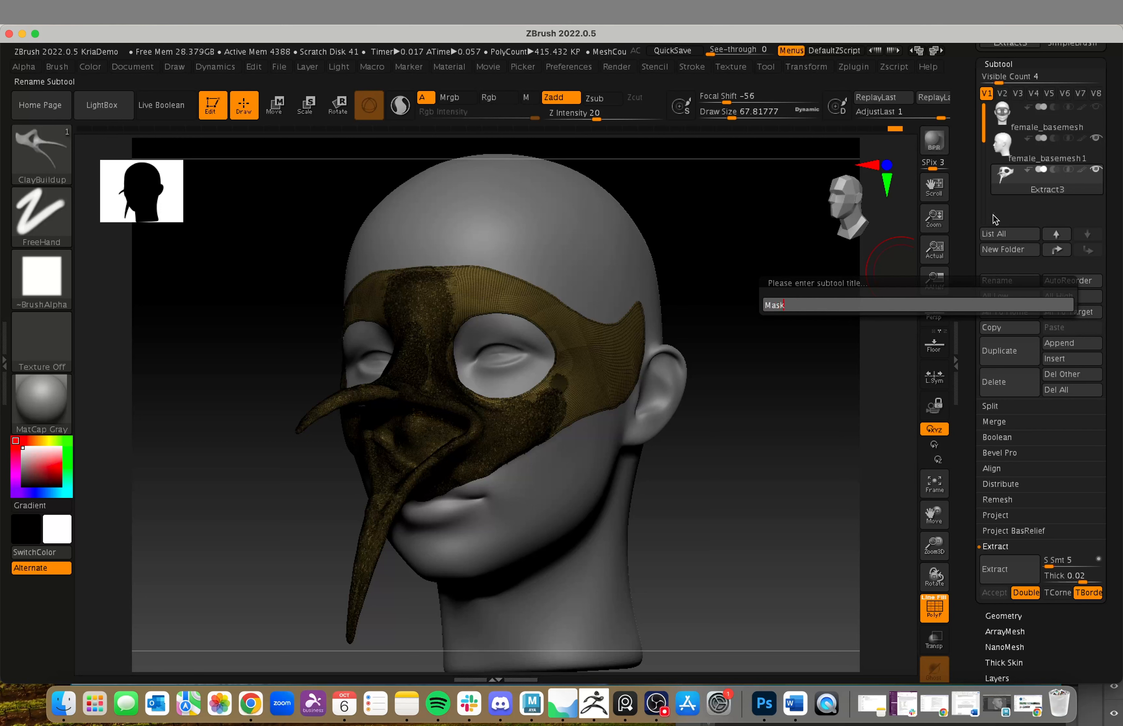
pyautogui.press('Return')
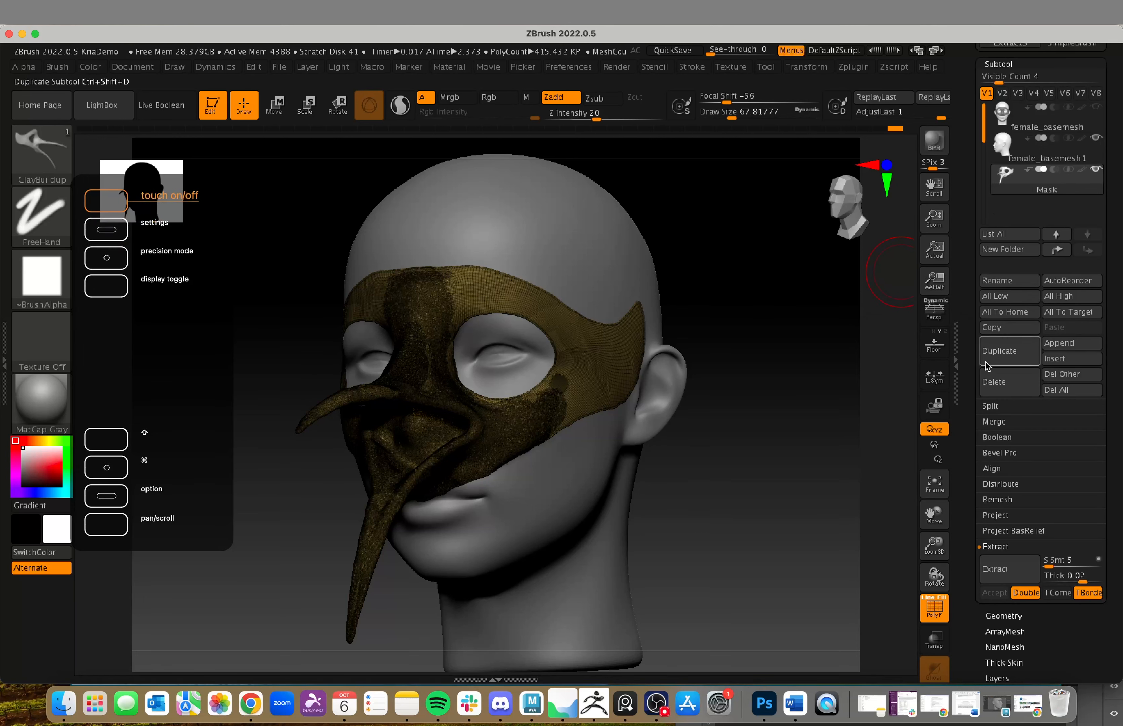
# Step: Duplicate the Mask subtool and rename the copy as Mask ZRemesh
pyautogui.click(997, 359)
pyautogui.moveTo(1059, 212)
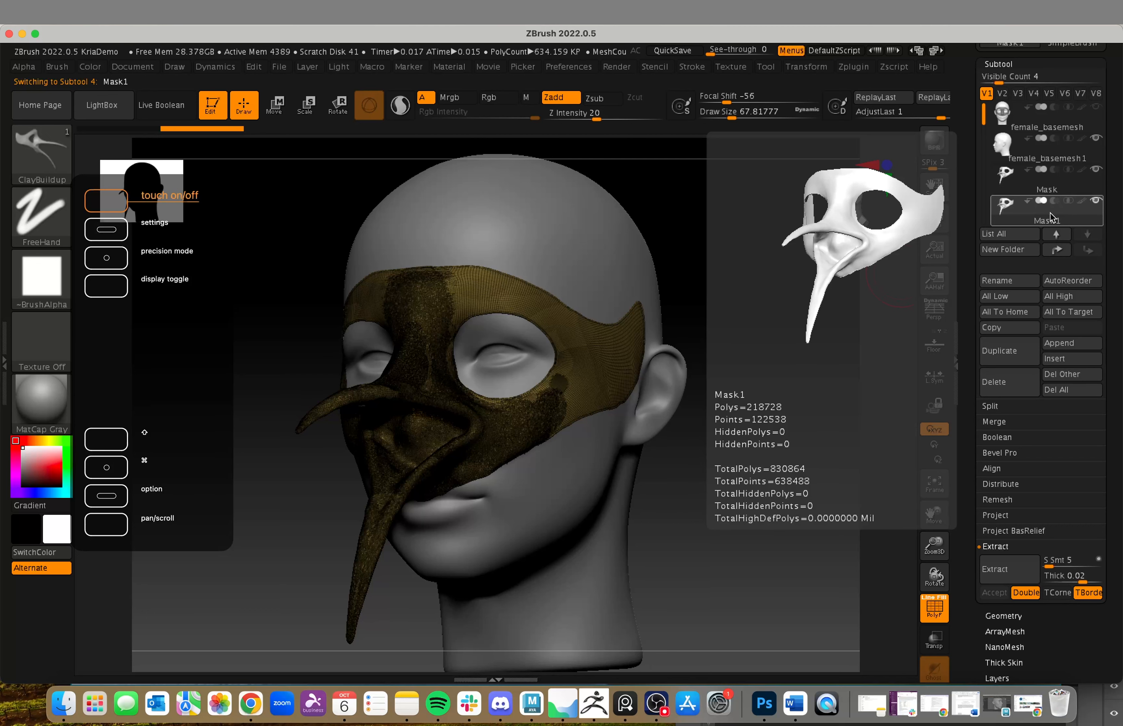
pyautogui.click(1014, 283)
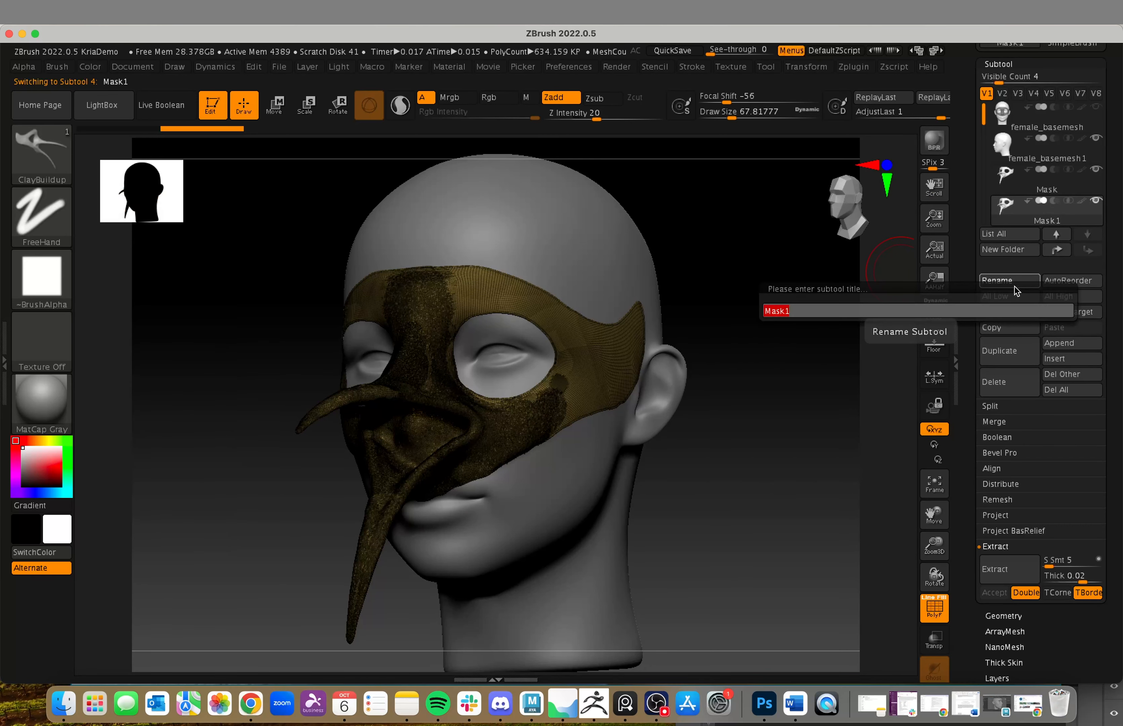
pyautogui.write('Mas')
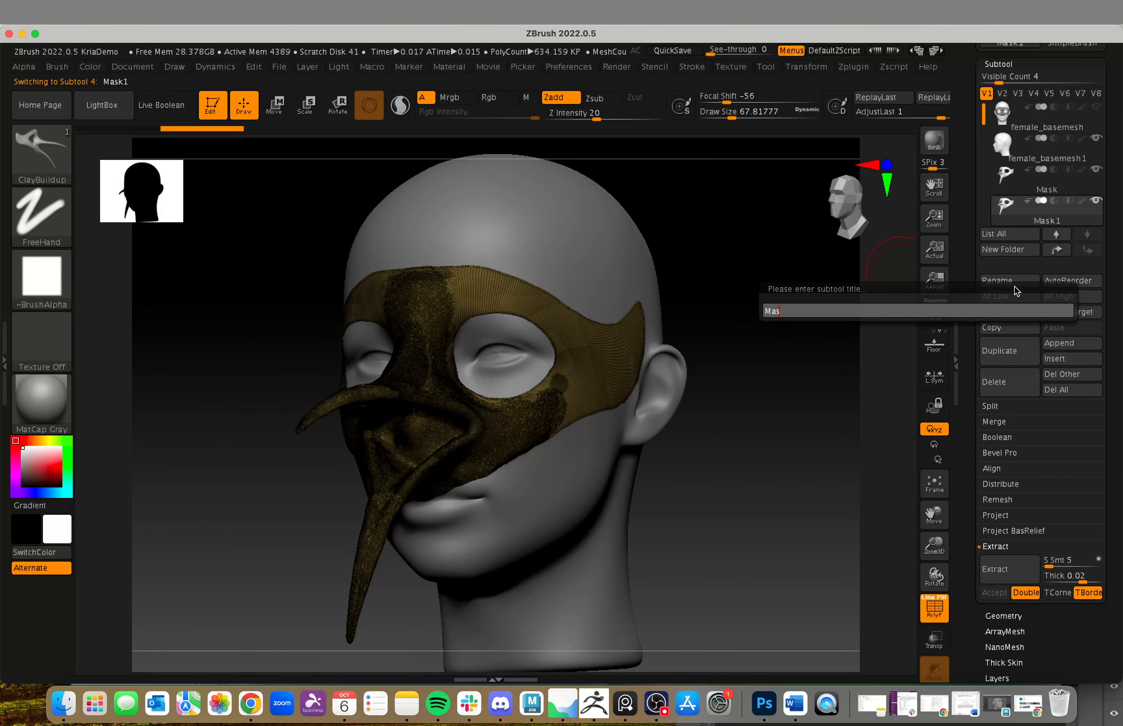
pyautogui.write('s ZRemesh')
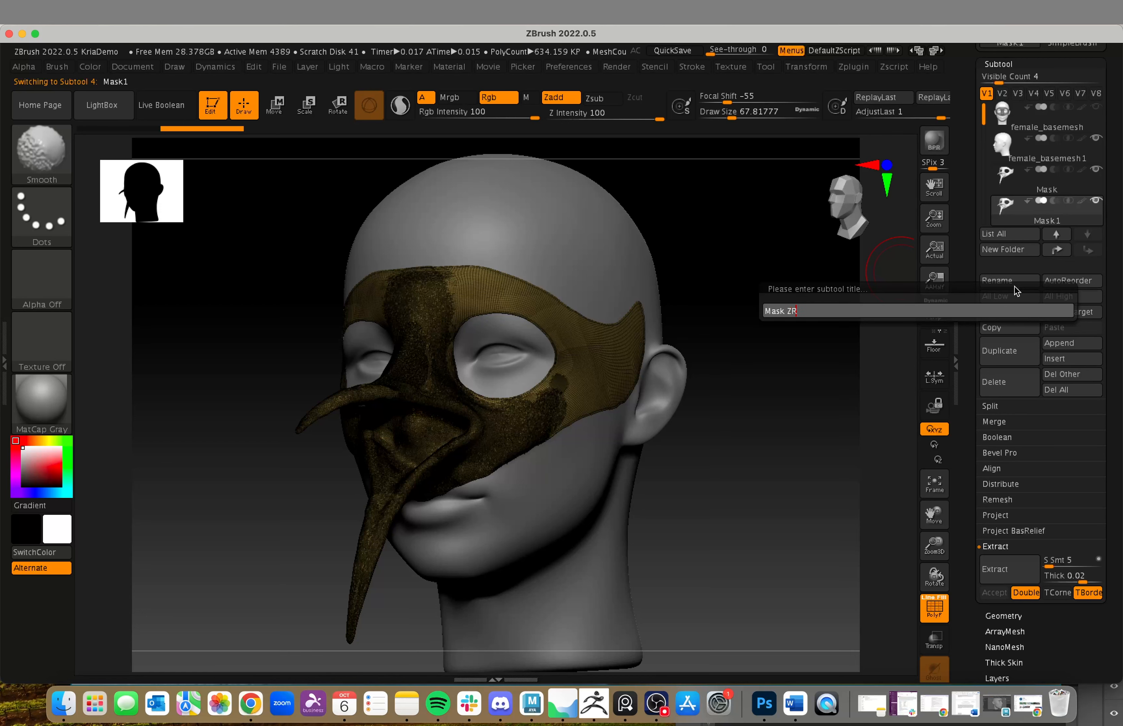
pyautogui.press('Return')
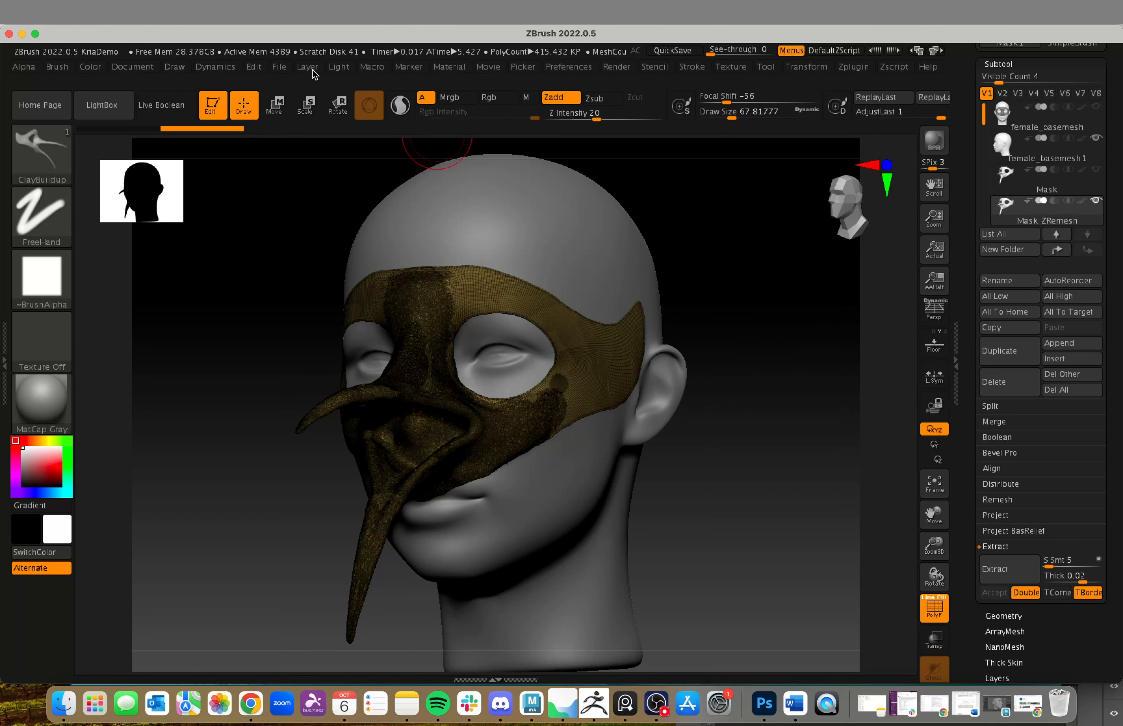
# Step: Save the project under the new file name KriaDemo1 in the Kria Mask Zbrush Demo folder
pyautogui.click(278, 67)
pyautogui.click(379, 96)
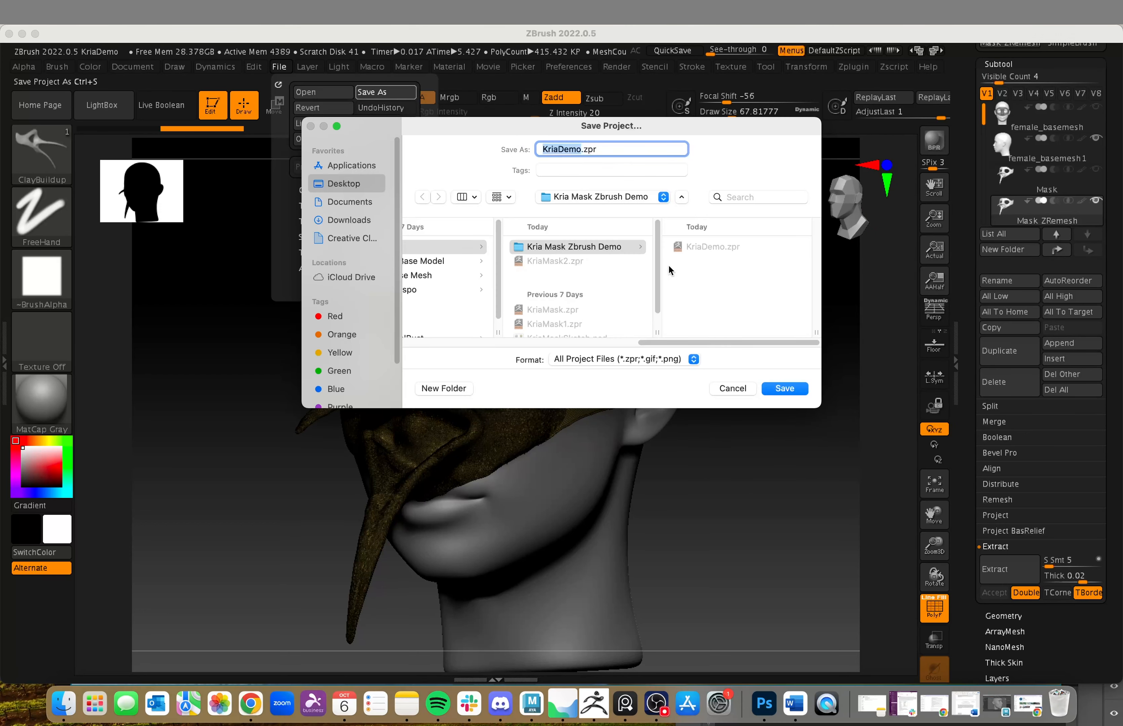
pyautogui.write('1')
pyautogui.click(785, 387)
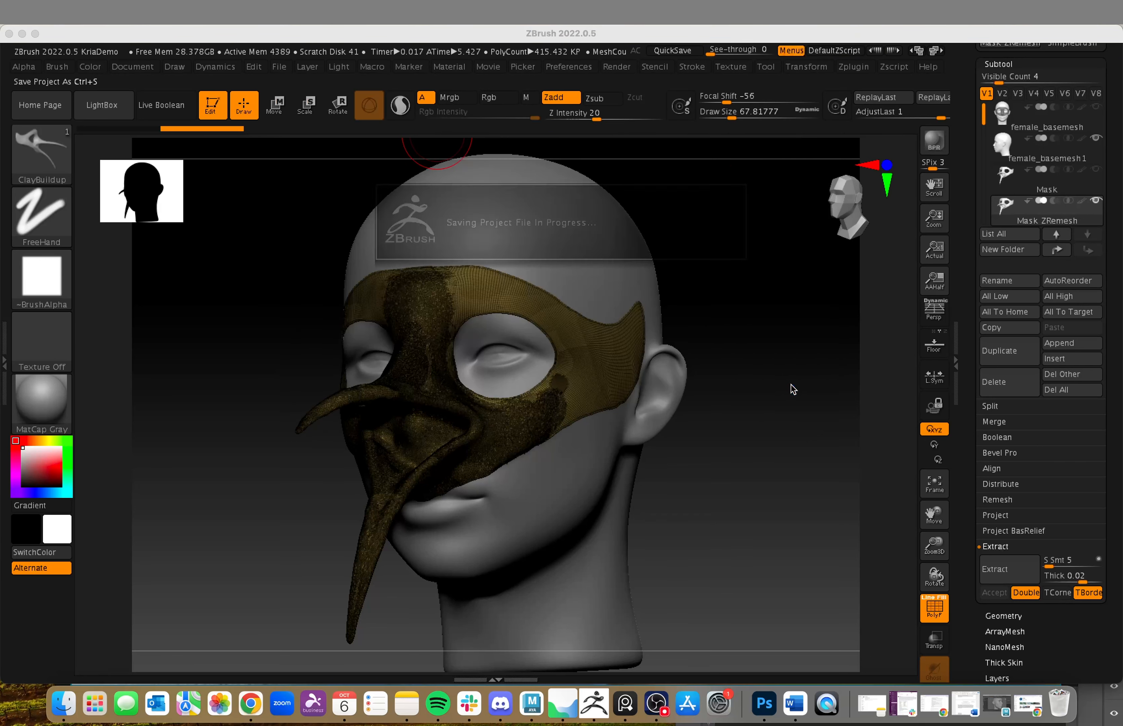
# Step: Try remeshing the Mask ZRemesh subtool with ZRemesher at a target polygons count of 5
pyautogui.keyDown('shift'); pyautogui.moveTo(813, 417); pyautogui.dragTo(826, 472); pyautogui.keyUp('shift')
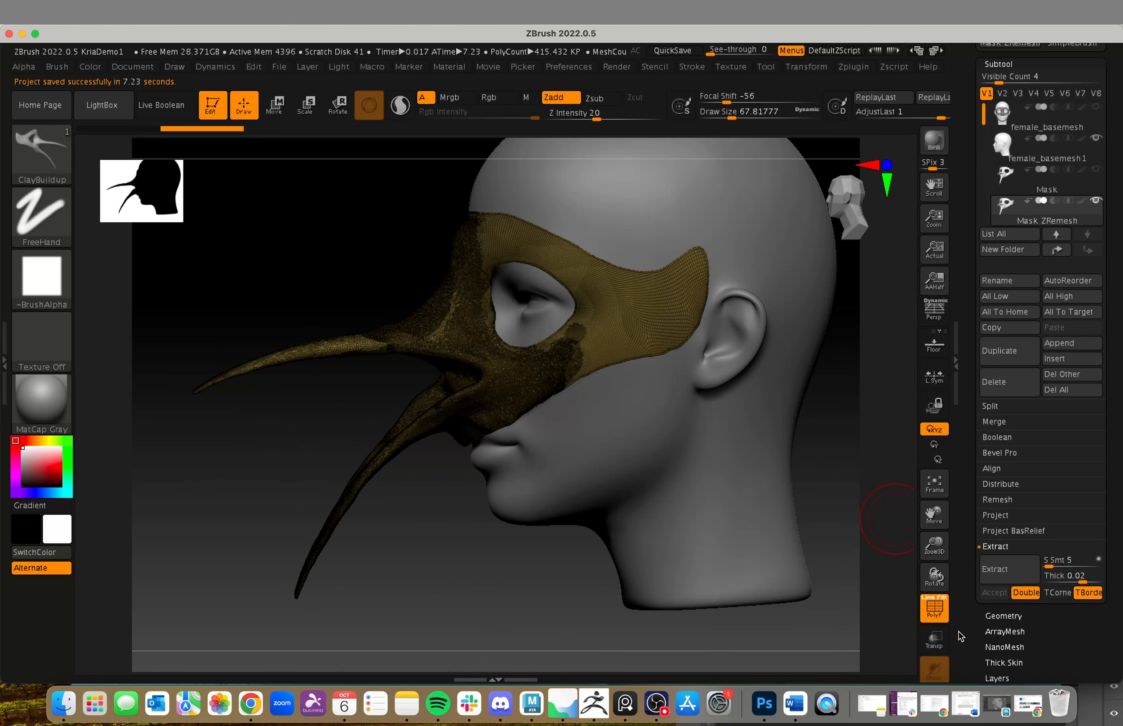
pyautogui.click(992, 618)
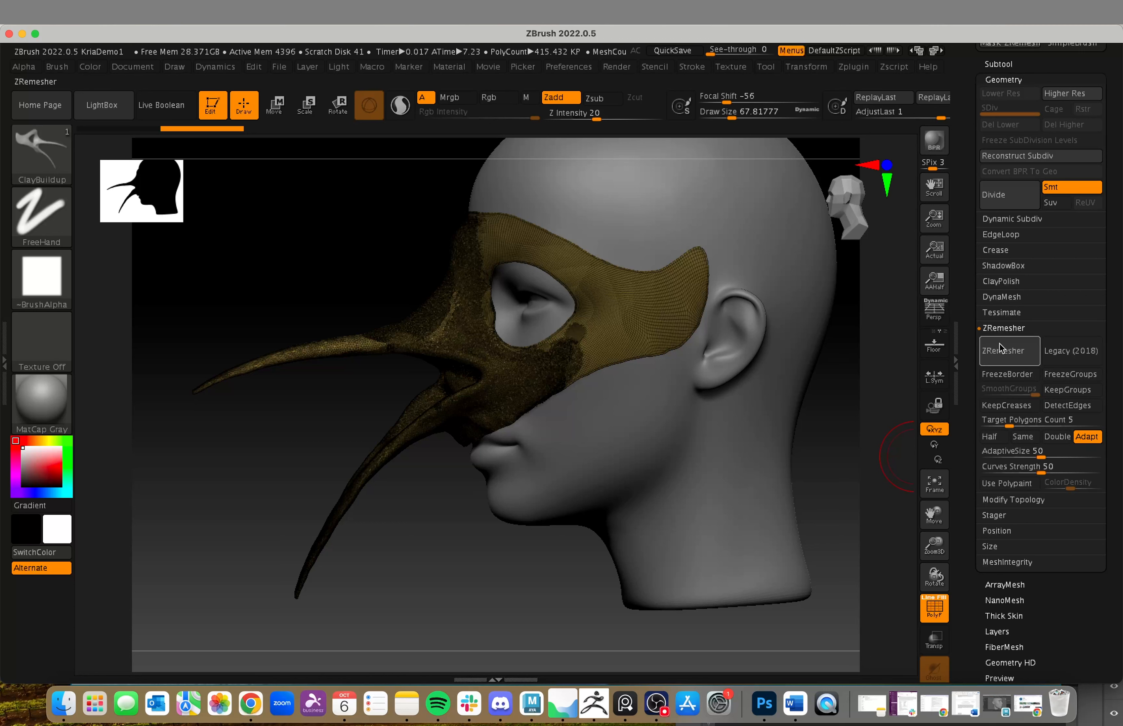
pyautogui.click(1003, 353)
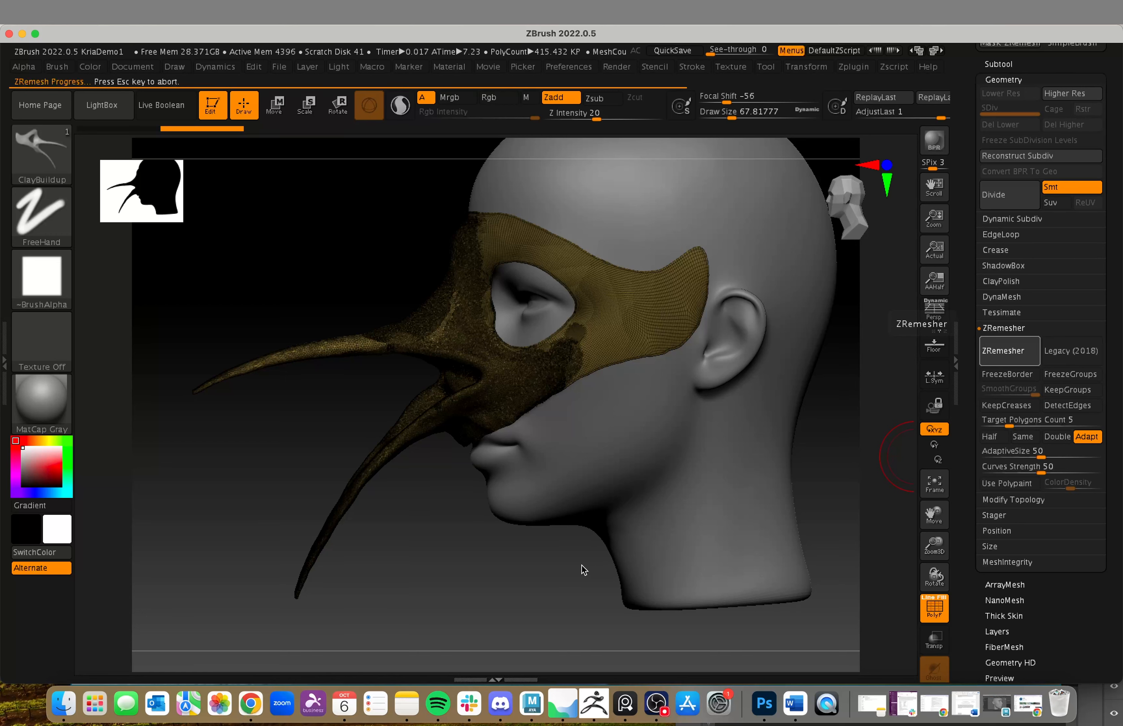
pyautogui.moveTo(609, 604); pyautogui.dragTo(612, 528)
pyautogui.moveTo(722, 526); pyautogui.dragTo(623, 363)
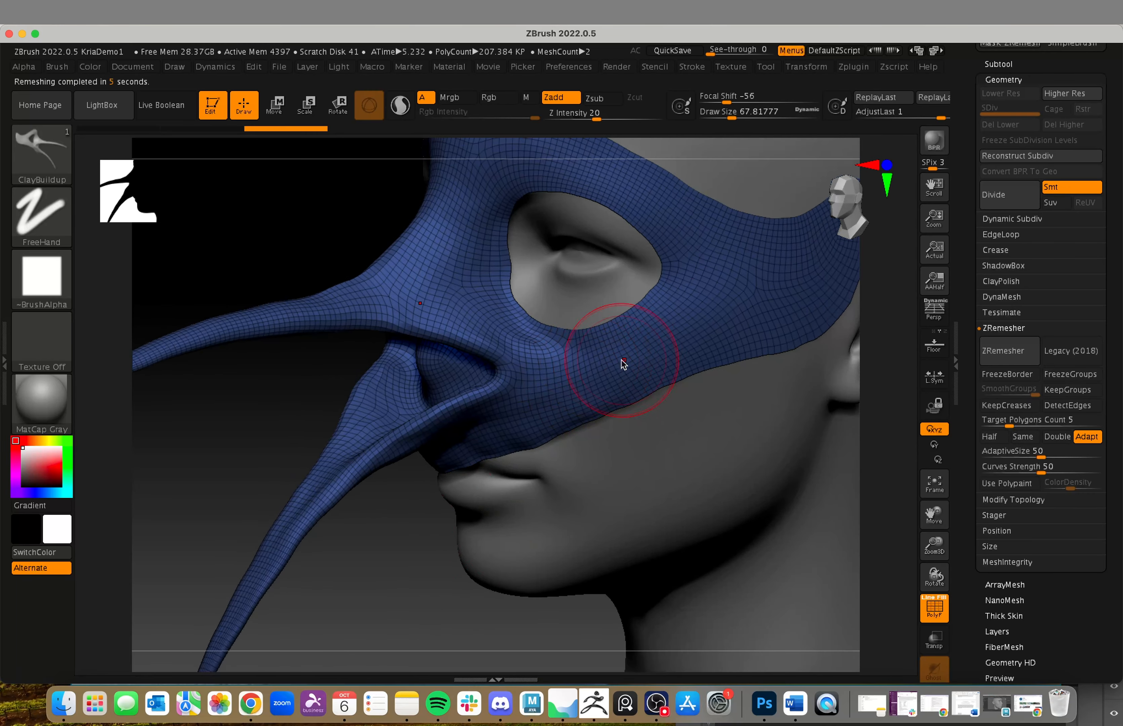
# Step: Check the remeshed topology around the beak and lower edge, and undo the remesh
pyautogui.moveTo(522, 545); pyautogui.dragTo(429, 501)
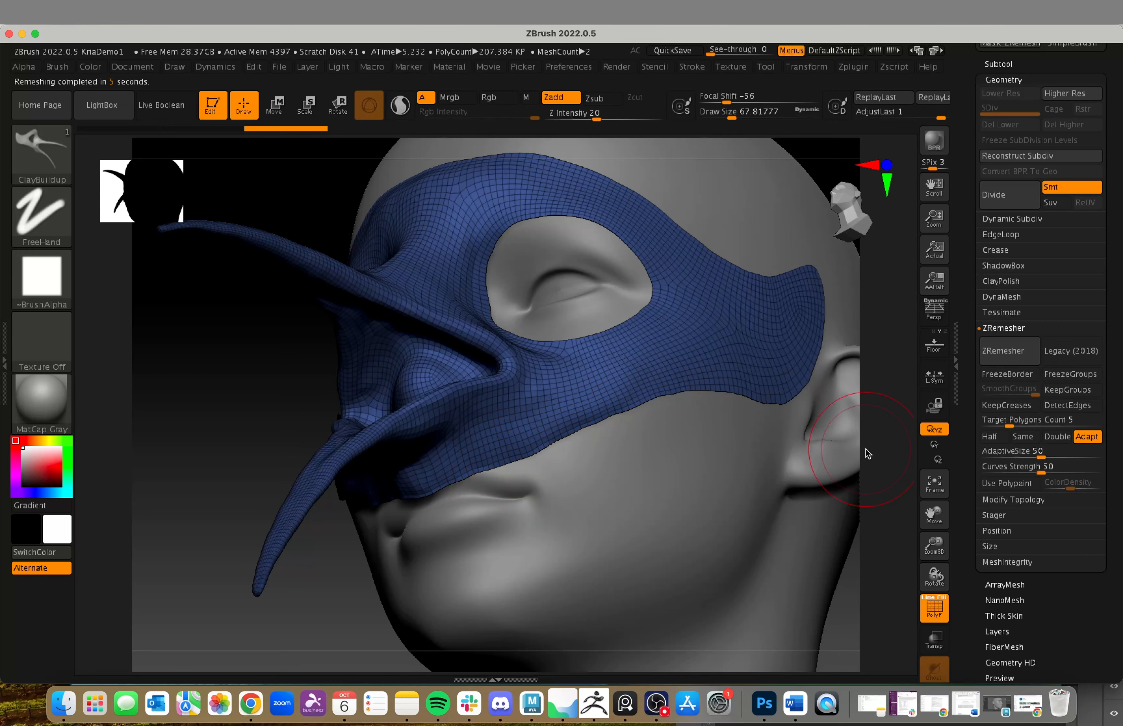
pyautogui.moveTo(865, 450); pyautogui.dragTo(428, 489)
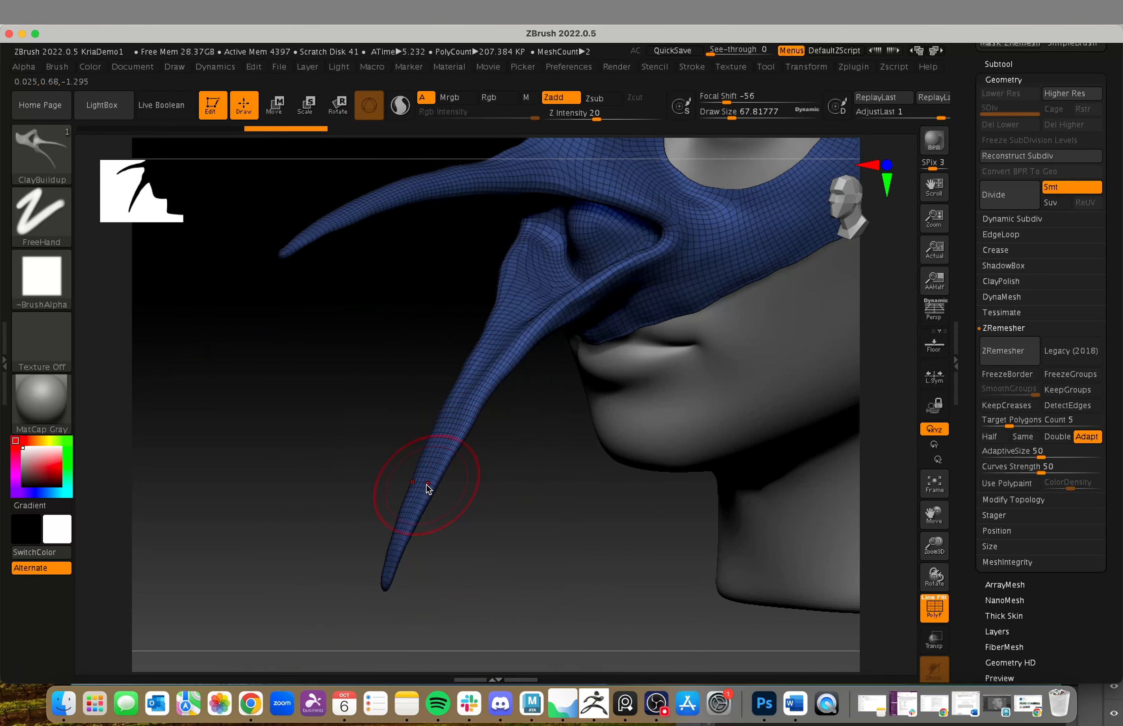
pyautogui.moveTo(516, 509); pyautogui.dragTo(527, 541)
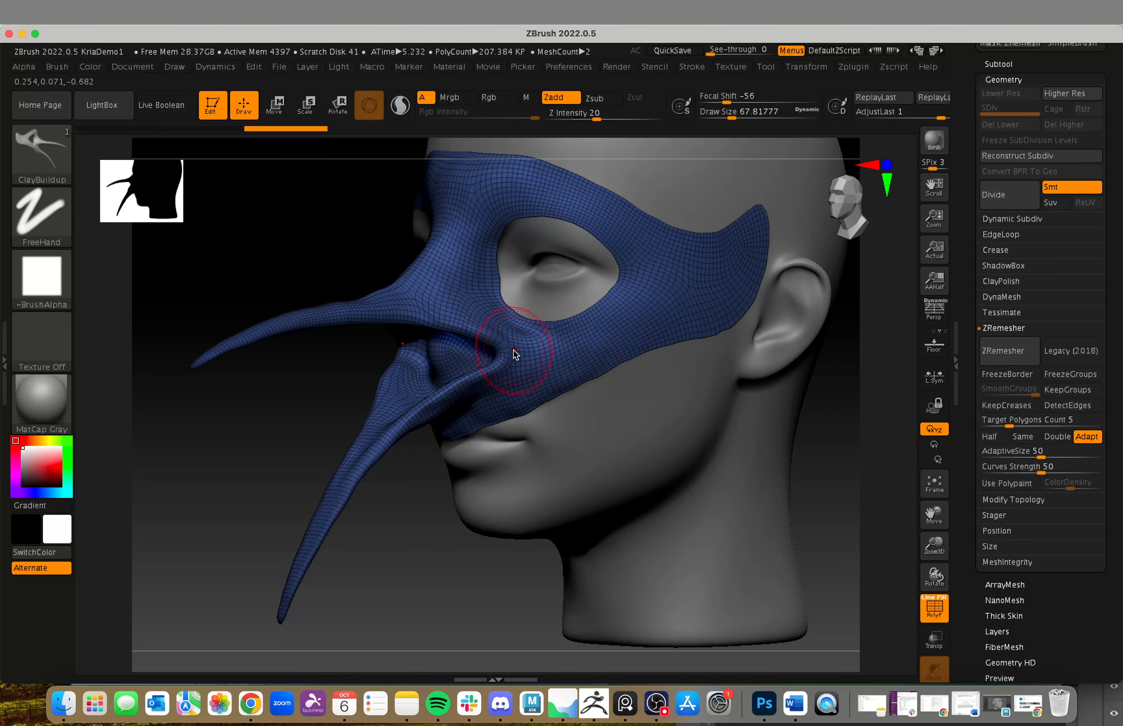
pyautogui.moveTo(830, 445); pyautogui.dragTo(651, 513)
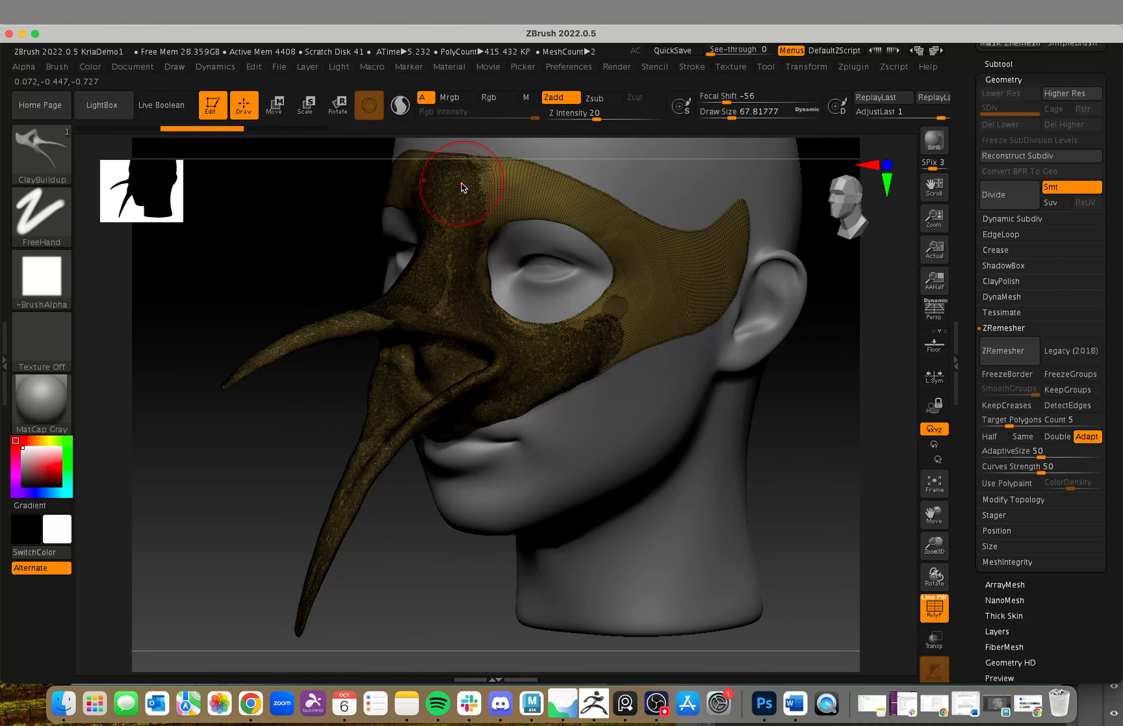
# Step: Draw guide curves around the mask's eye openings with the ZRemesherGuides brush
pyautogui.click(18, 171)
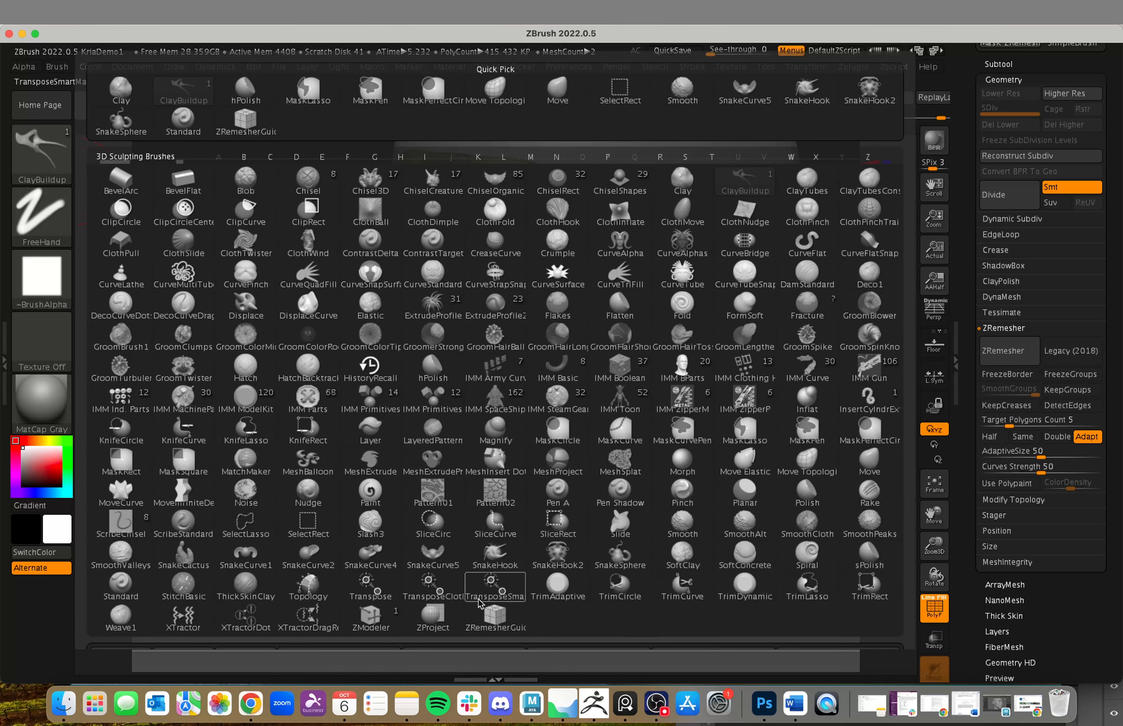
pyautogui.click(495, 615)
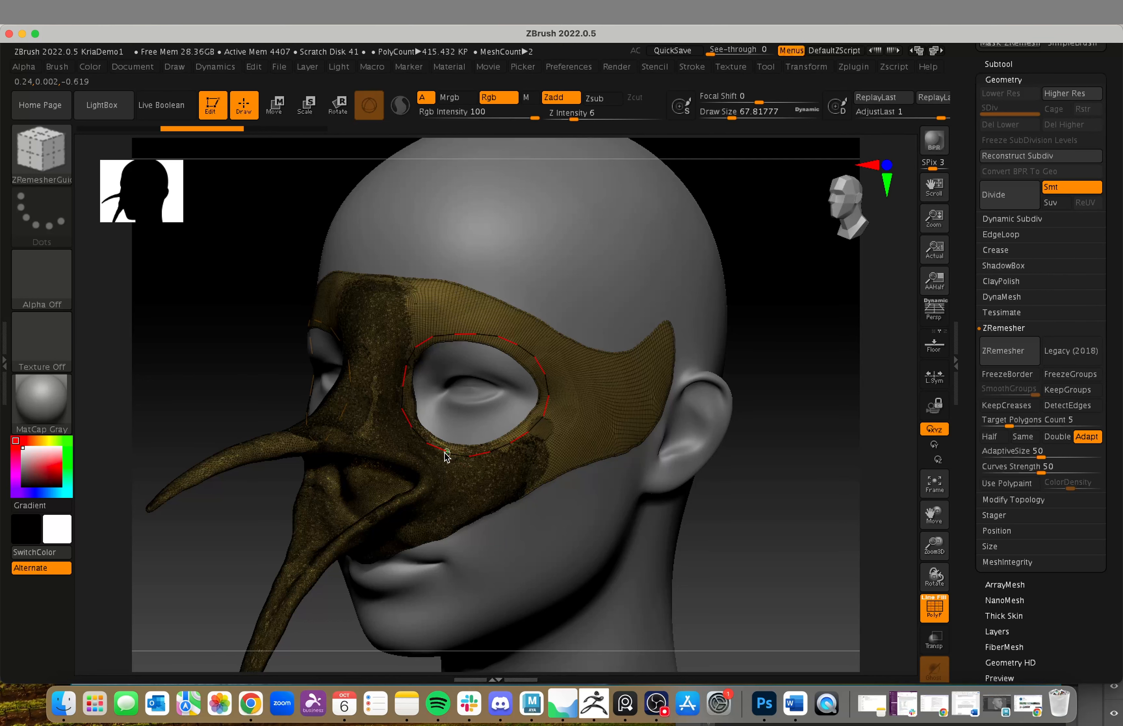
pyautogui.moveTo(446, 453); pyautogui.dragTo(447, 452)
pyautogui.keyDown('alt'); pyautogui.moveTo(833, 529); pyautogui.dragTo(839, 468); pyautogui.keyUp('alt')
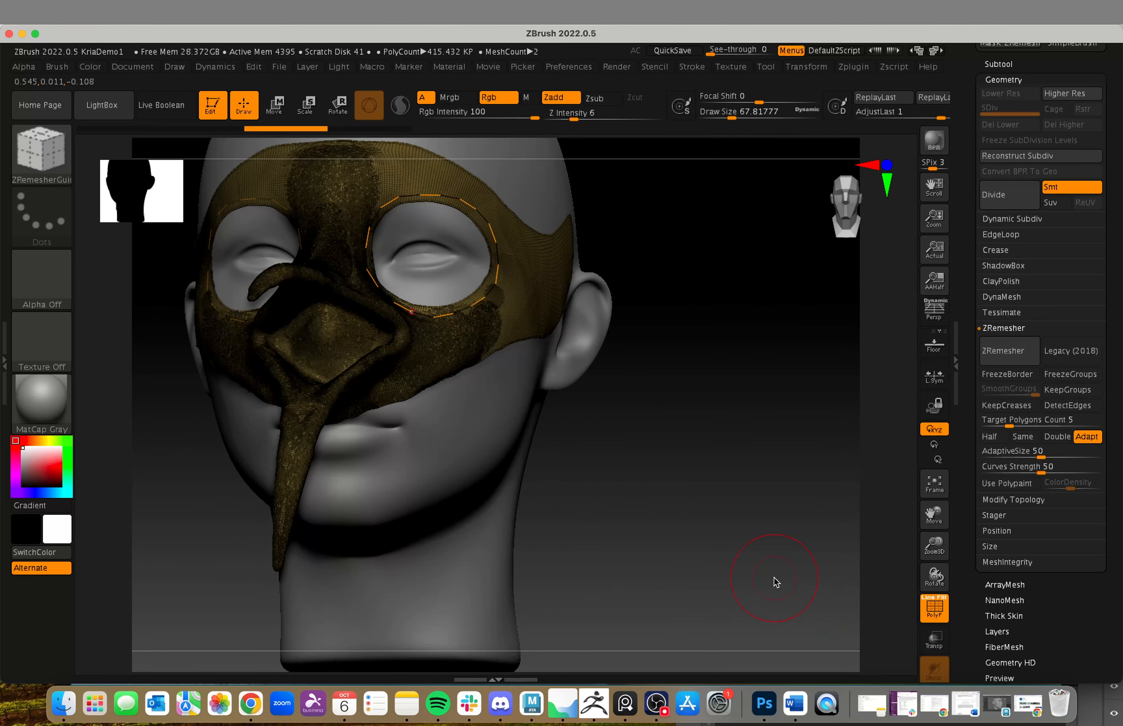
pyautogui.moveTo(772, 581); pyautogui.dragTo(482, 385)
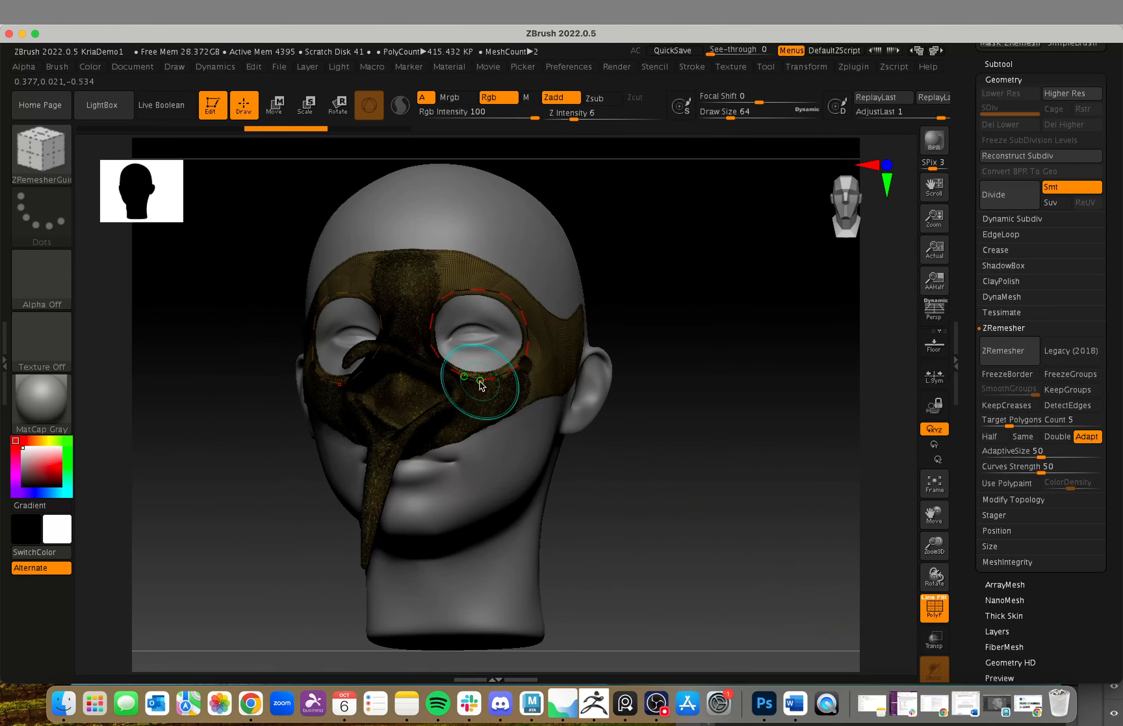
pyautogui.moveTo(709, 469)
pyautogui.mouseDown()
pyautogui.moveTo(694, 476)
pyautogui.moveTo(581, 453)
pyautogui.mouseUp()
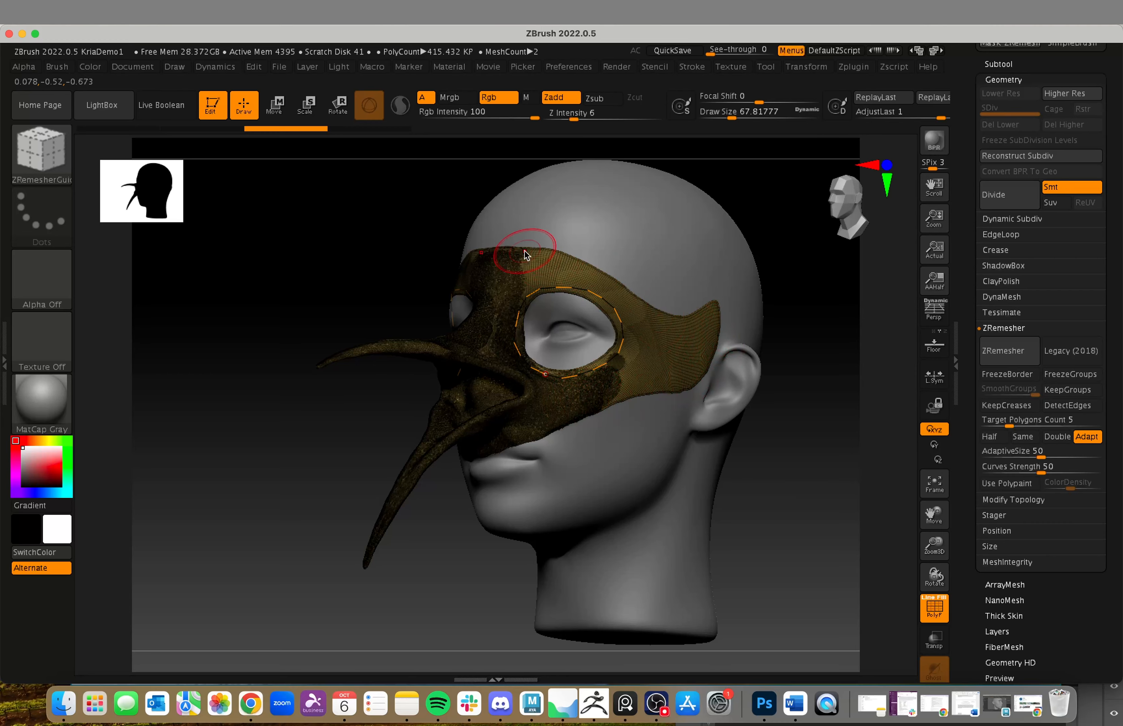
# Step: Remesh the guided mask with ZRemesher, using DetectEdges and a target polygons count of 5, and inspect the new topology
pyautogui.moveTo(775, 547); pyautogui.dragTo(717, 544)
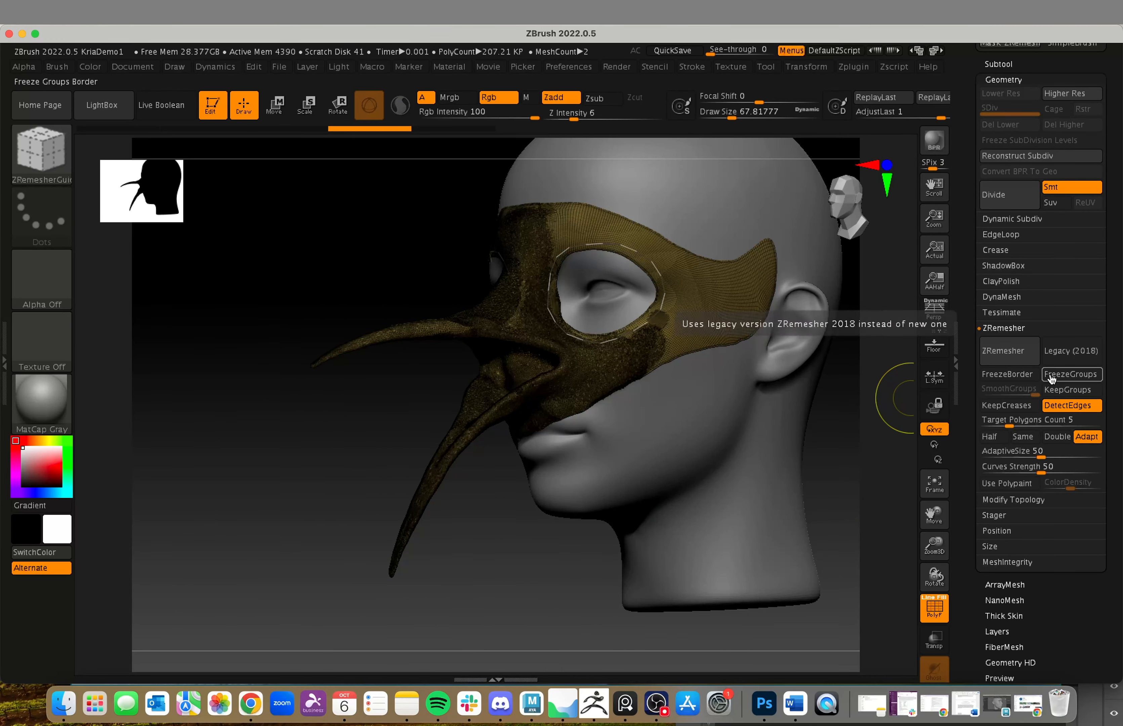
pyautogui.click(1003, 354)
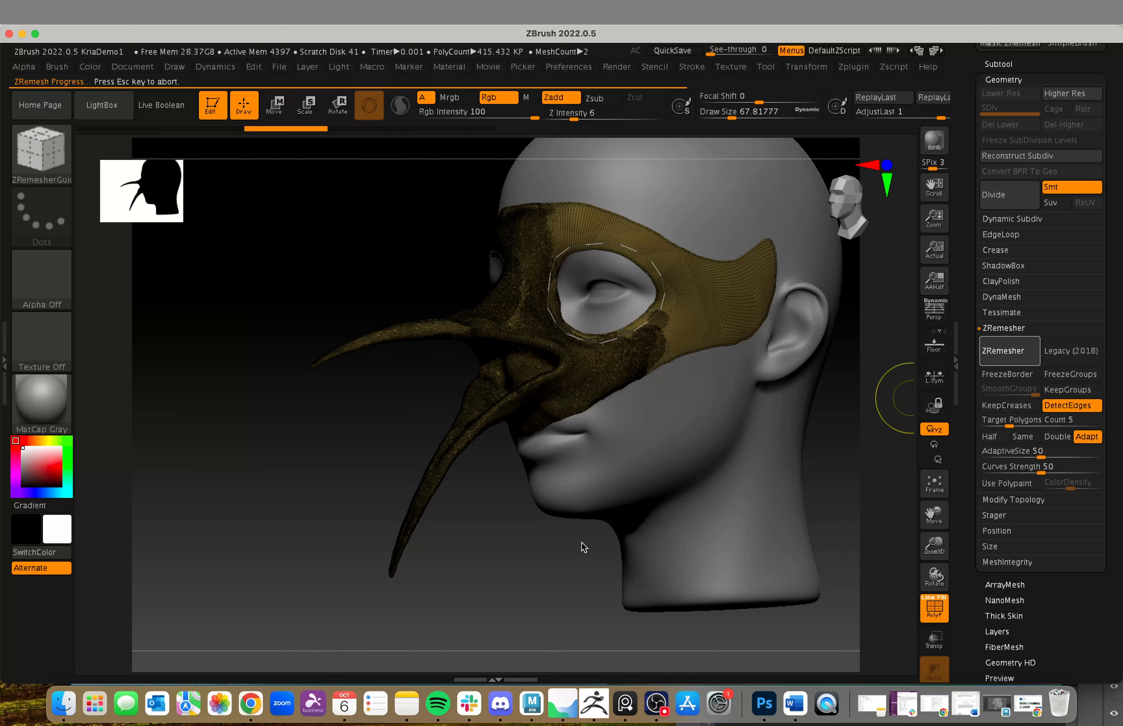
pyautogui.moveTo(537, 552)
pyautogui.mouseDown()
pyautogui.moveTo(632, 538)
pyautogui.moveTo(525, 549)
pyautogui.mouseUp()
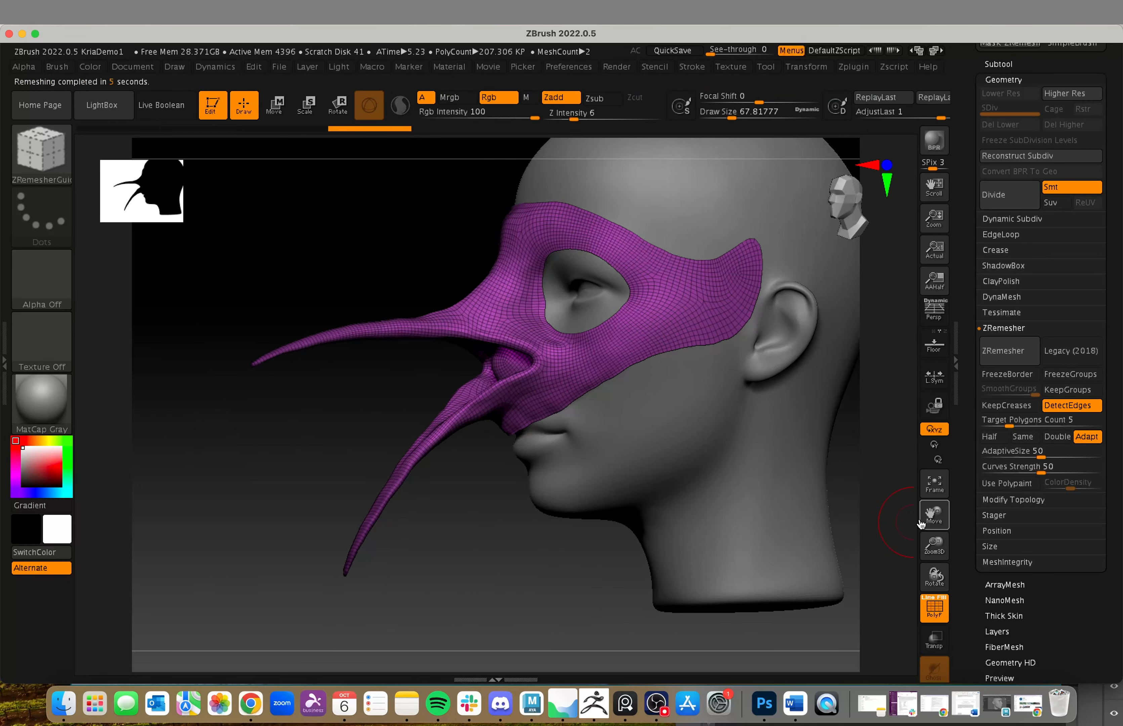
pyautogui.moveTo(848, 376)
pyautogui.mouseDown()
pyautogui.moveTo(854, 381)
pyautogui.moveTo(640, 471)
pyautogui.moveTo(536, 544)
pyautogui.moveTo(602, 589)
pyautogui.mouseUp()
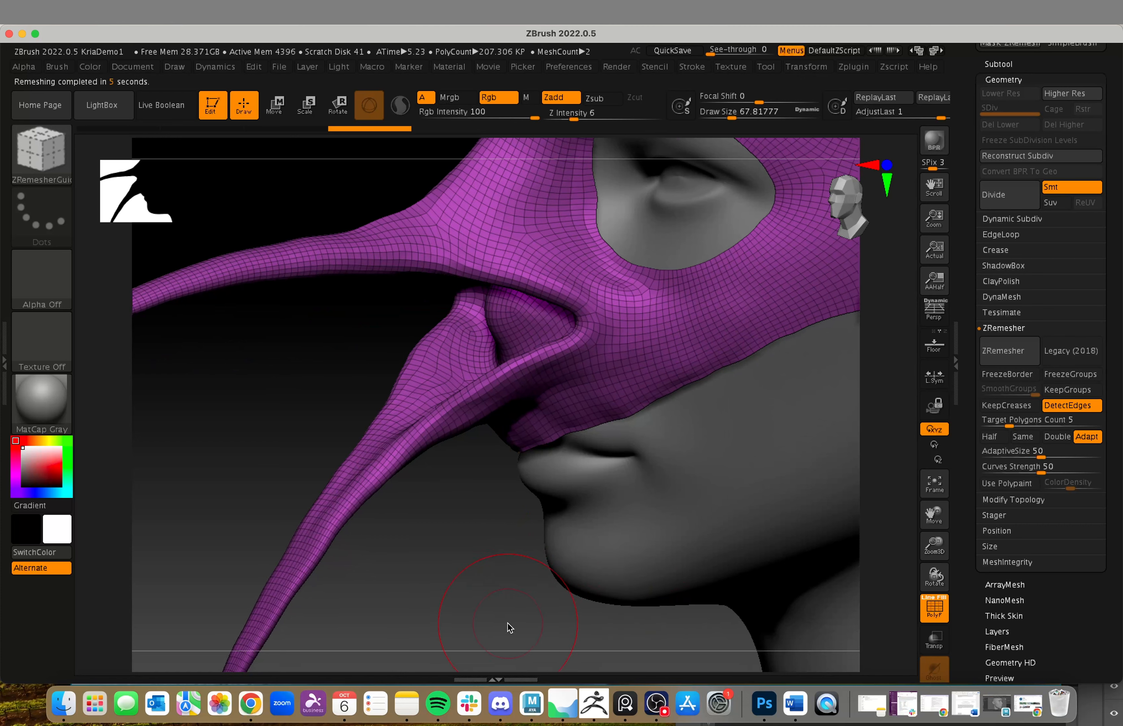
pyautogui.keyDown('alt'); pyautogui.moveTo(507, 623); pyautogui.dragTo(489, 593); pyautogui.keyUp('alt')
pyautogui.moveTo(577, 630)
pyautogui.keyDown('alt'); pyautogui.mouseDown()
pyautogui.moveTo(544, 627)
pyautogui.moveTo(546, 651)
pyautogui.moveTo(539, 638)
pyautogui.moveTo(580, 573)
pyautogui.mouseUp(); pyautogui.keyUp('alt')
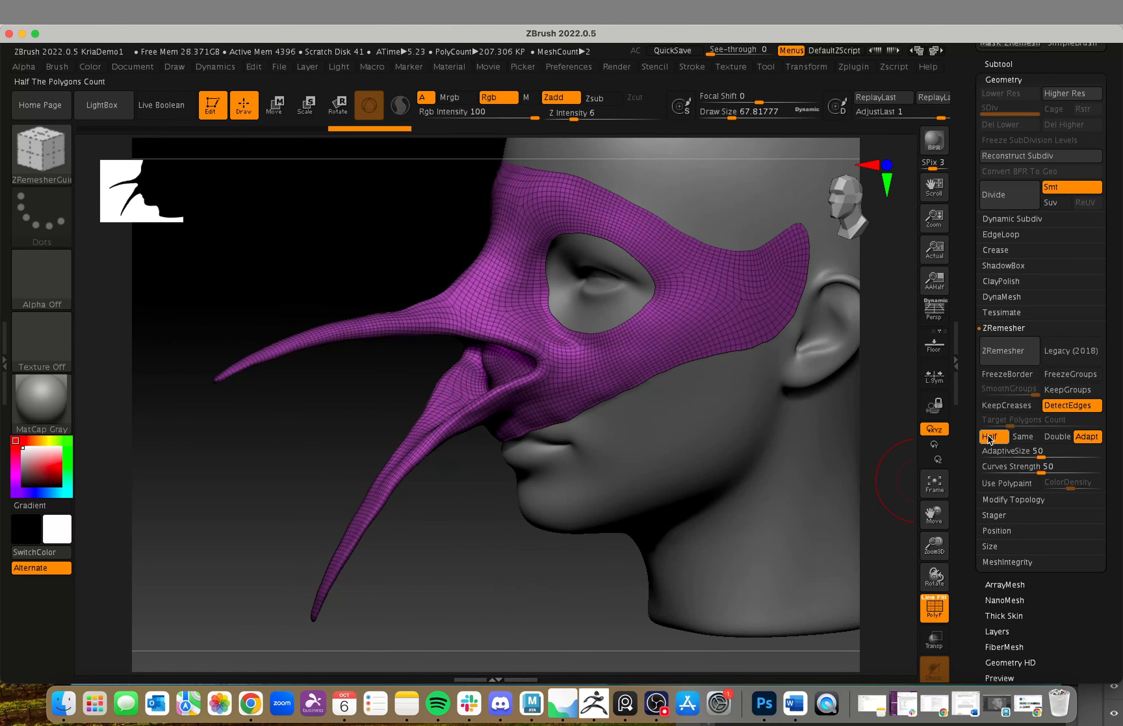
# Step: Remesh the mask again with ZRemesher set to Half the polygon count
pyautogui.click(991, 331)
pyautogui.click(989, 331)
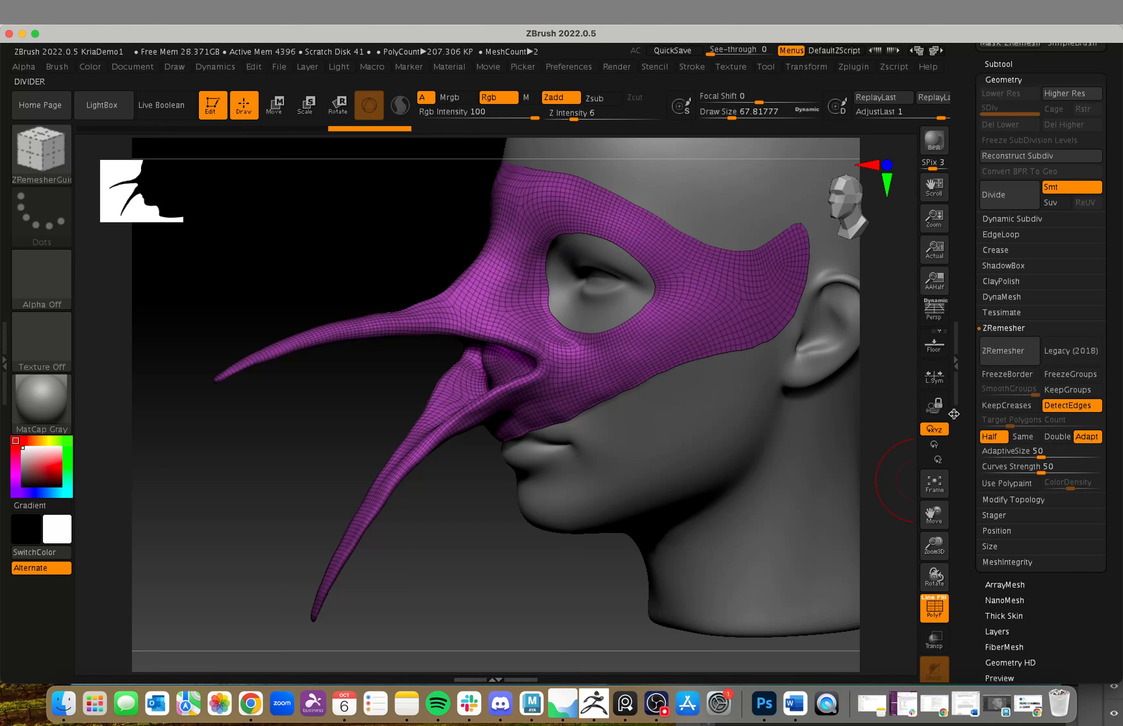
pyautogui.click(999, 350)
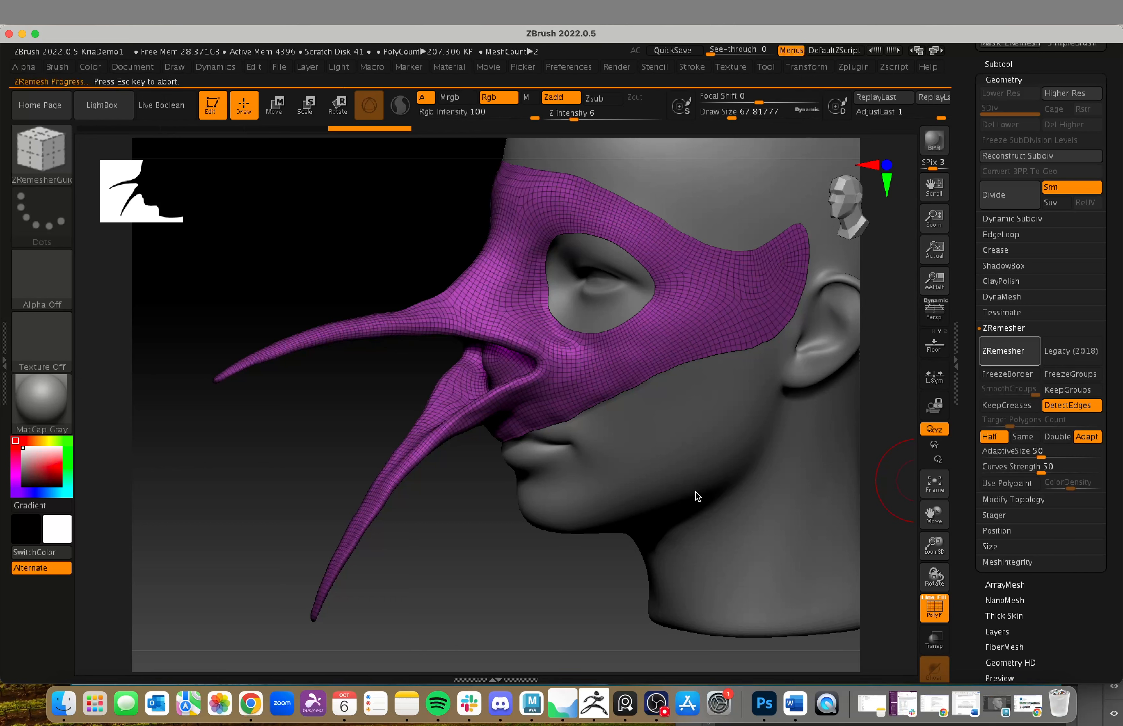
pyautogui.moveTo(534, 583)
pyautogui.mouseDown()
pyautogui.moveTo(591, 604)
pyautogui.moveTo(672, 604)
pyautogui.moveTo(491, 590)
pyautogui.mouseUp()
# Step: Set AdaptiveSize and Curves Strength to 60 and run ZRemesher on the mask again with the Half option
pyautogui.moveTo(1041, 459); pyautogui.dragTo(1052, 472)
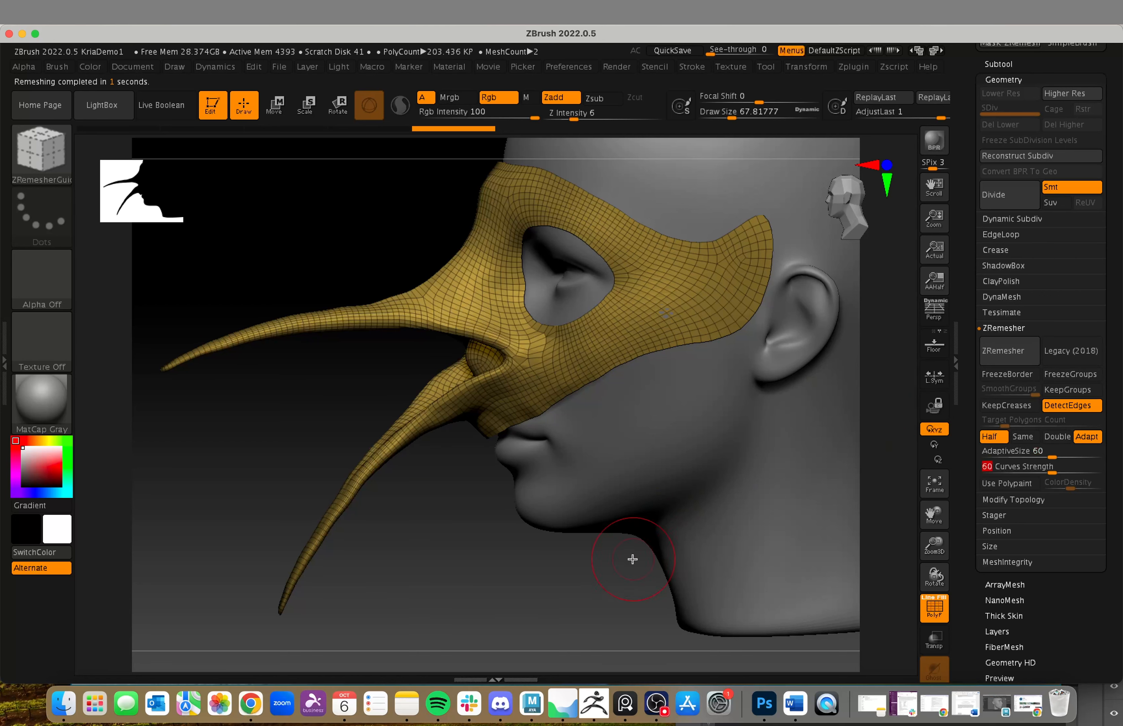
pyautogui.keyDown('alt'); pyautogui.moveTo(628, 560); pyautogui.dragTo(654, 567); pyautogui.keyUp('alt')
pyautogui.click(990, 361)
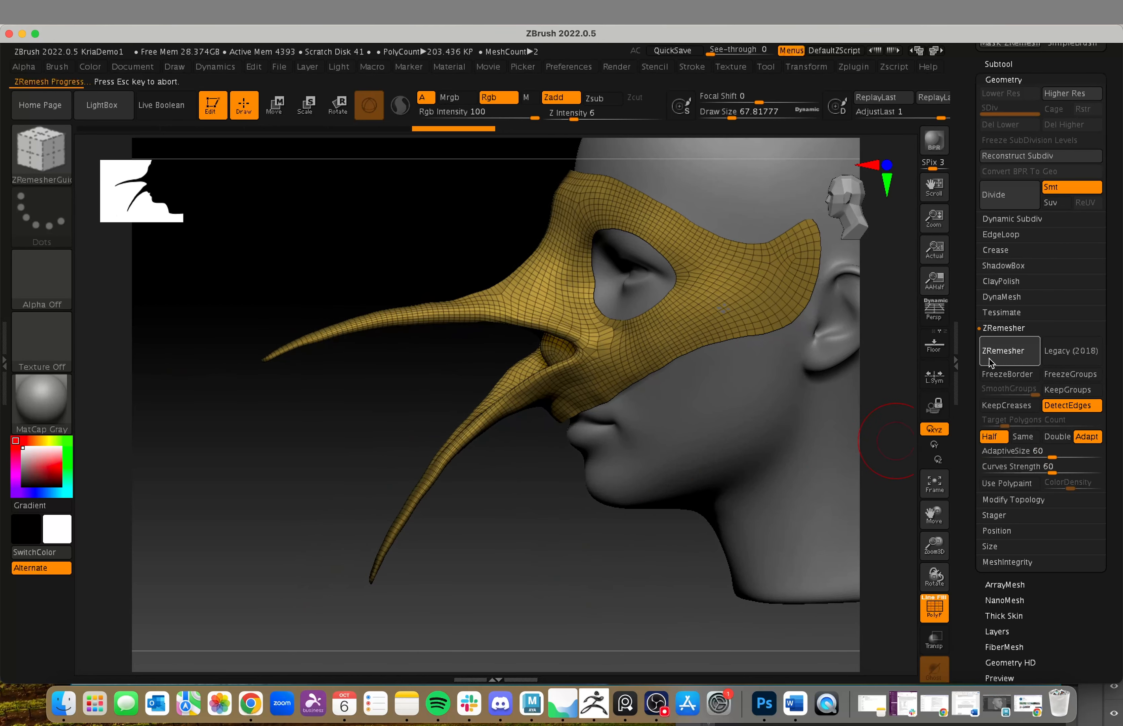
# Step: Repeat ZRemesher on the mask with the Half option, checking the topology around the beak and nose after each pass
pyautogui.moveTo(625, 557)
pyautogui.mouseDown()
pyautogui.moveTo(720, 547)
pyautogui.moveTo(612, 540)
pyautogui.moveTo(496, 508)
pyautogui.moveTo(548, 525)
pyautogui.moveTo(522, 520)
pyautogui.mouseUp()
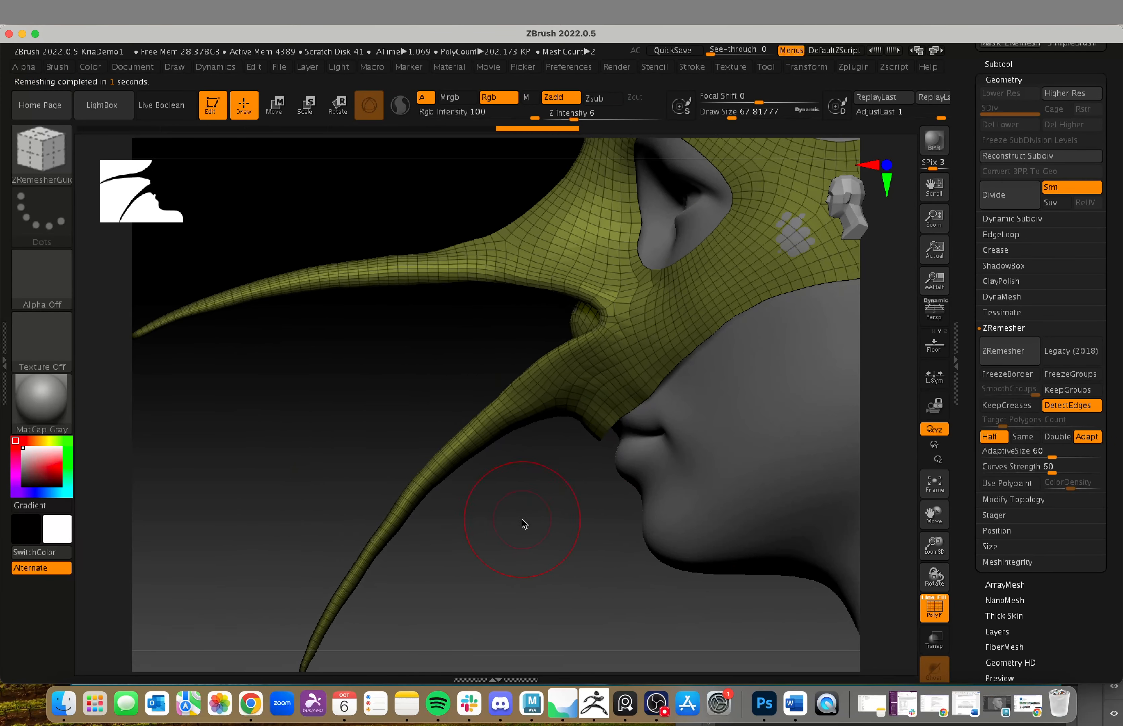
pyautogui.moveTo(594, 580)
pyautogui.keyDown('alt'); pyautogui.mouseDown()
pyautogui.moveTo(559, 564)
pyautogui.moveTo(704, 544)
pyautogui.moveTo(710, 554)
pyautogui.moveTo(662, 534)
pyautogui.moveTo(646, 557)
pyautogui.mouseUp(); pyautogui.keyUp('alt')
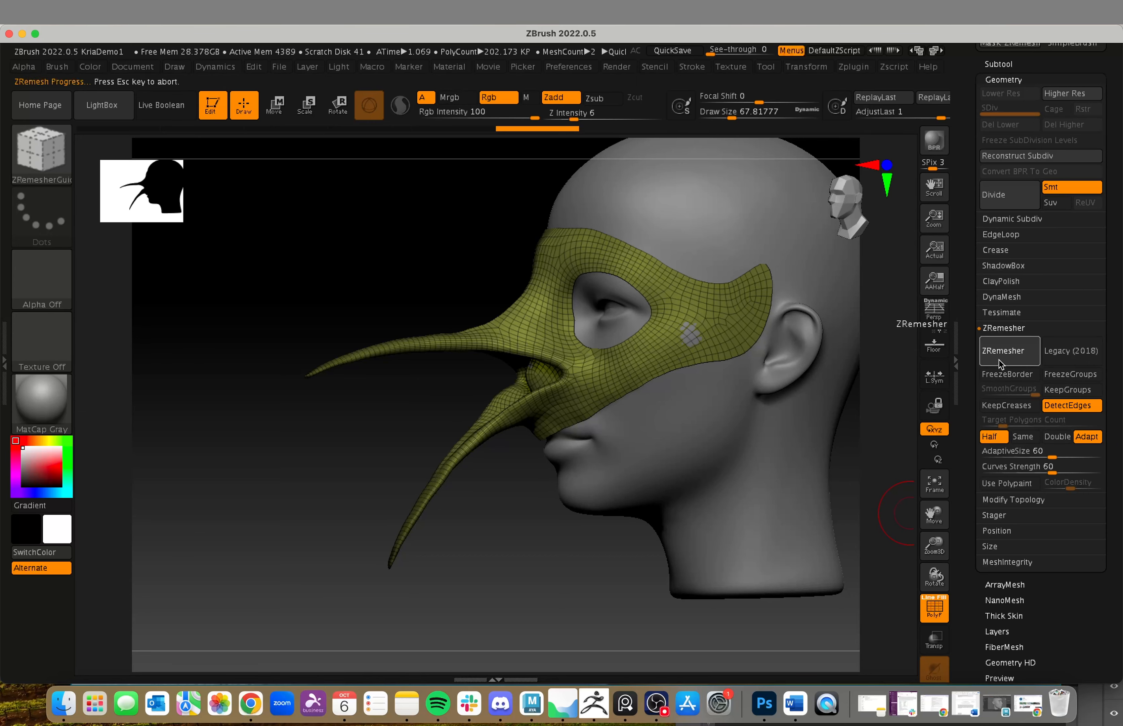
pyautogui.moveTo(522, 561); pyautogui.dragTo(897, 410)
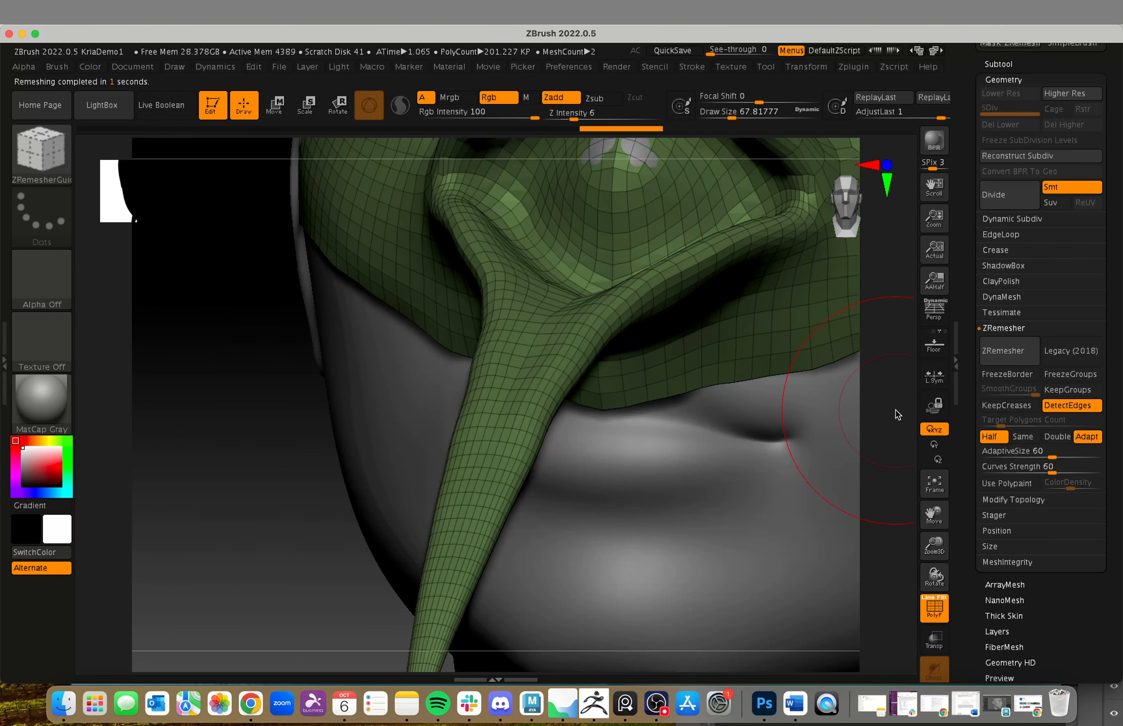
pyautogui.keyDown('alt'); pyautogui.moveTo(821, 410); pyautogui.dragTo(540, 507); pyautogui.keyUp('alt')
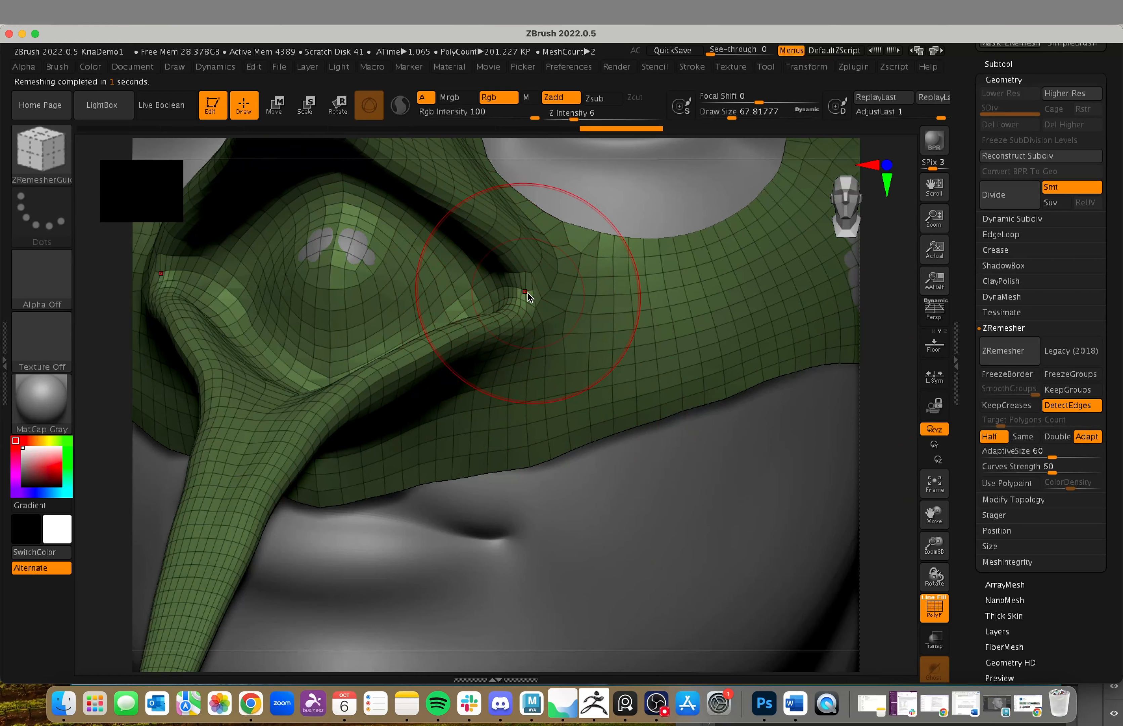
pyautogui.keyDown('alt'); pyautogui.moveTo(869, 459); pyautogui.dragTo(606, 412); pyautogui.keyUp('alt')
pyautogui.keyDown('alt'); pyautogui.moveTo(284, 585); pyautogui.dragTo(539, 571); pyautogui.keyUp('alt')
pyautogui.click(1004, 350)
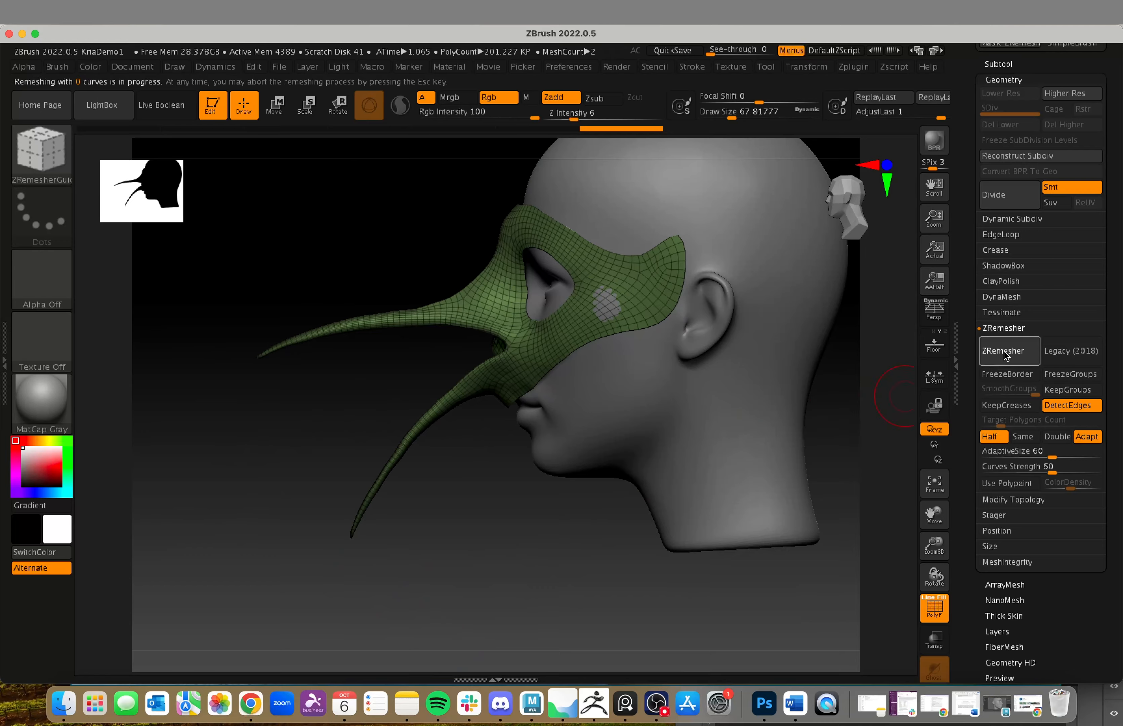
pyautogui.moveTo(557, 524); pyautogui.dragTo(526, 531)
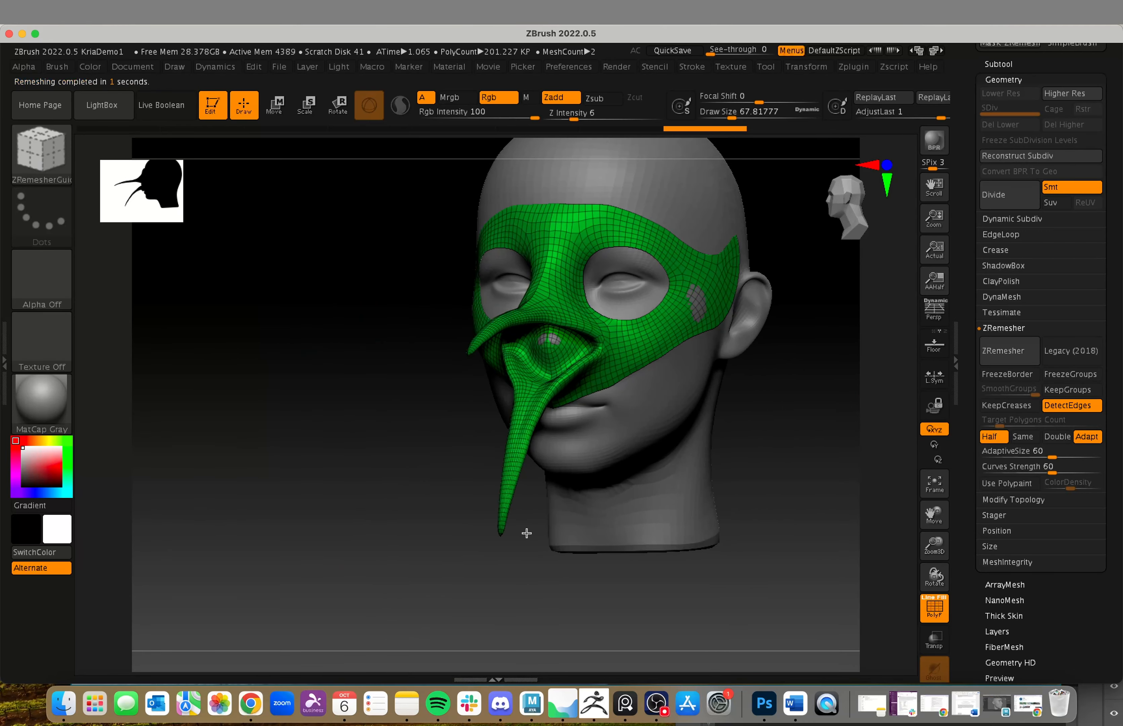
pyautogui.moveTo(793, 504)
pyautogui.mouseDown()
pyautogui.moveTo(775, 528)
pyautogui.moveTo(757, 523)
pyautogui.moveTo(865, 493)
pyautogui.moveTo(760, 497)
pyautogui.mouseUp()
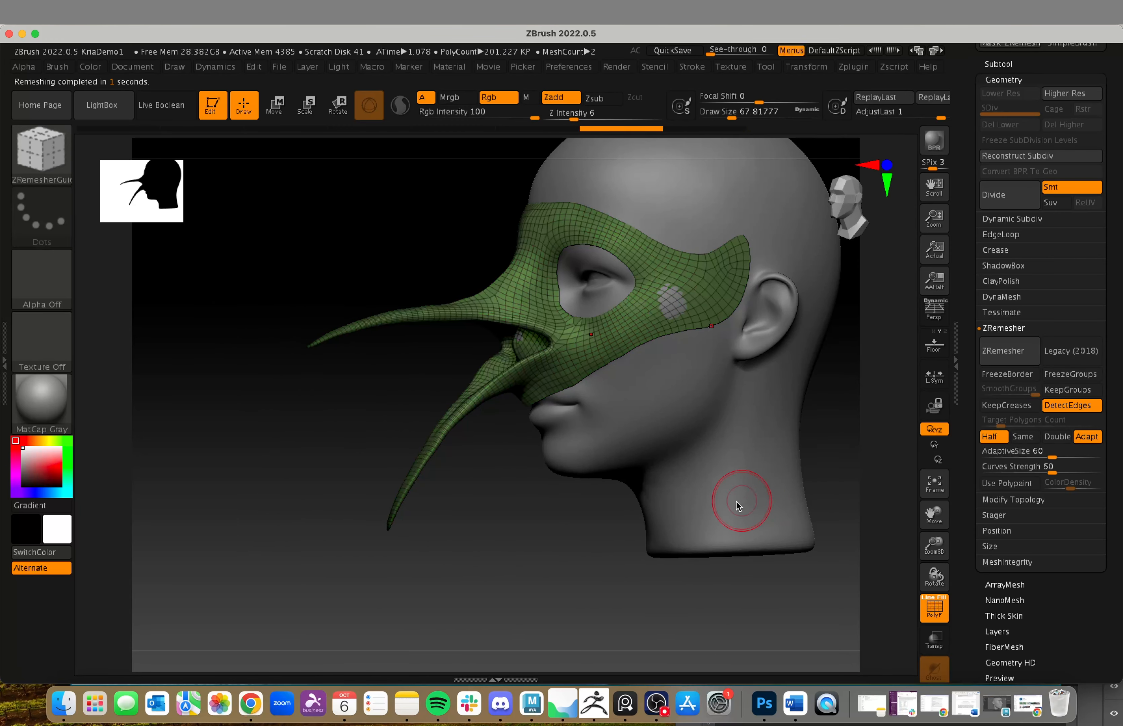
# Step: Compare the last remesh results by stepping through the undo history, ending on the lowest-density version of the mask
pyautogui.hotkey('ctrl', 'shift', 'z')
pyautogui.keyDown('alt'); pyautogui.moveTo(537, 516); pyautogui.dragTo(730, 651); pyautogui.keyUp('alt')
pyautogui.hotkey('ctrl', 'z')
pyautogui.hotkey('ctrl', 'shift', 'z')
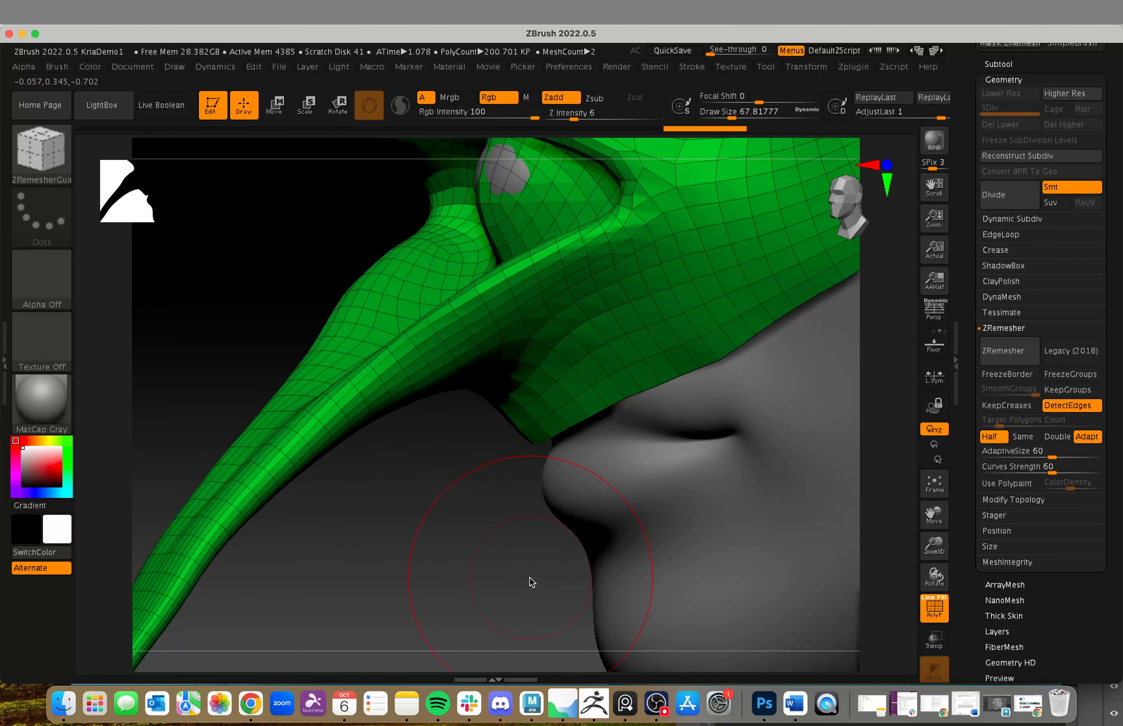
pyautogui.moveTo(531, 581)
pyautogui.keyDown('alt'); pyautogui.mouseDown()
pyautogui.moveTo(432, 568)
pyautogui.moveTo(511, 586)
pyautogui.moveTo(532, 534)
pyautogui.moveTo(624, 559)
pyautogui.moveTo(619, 603)
pyautogui.moveTo(704, 588)
pyautogui.moveTo(752, 551)
pyautogui.moveTo(700, 544)
pyautogui.moveTo(734, 562)
pyautogui.mouseUp(); pyautogui.keyUp('alt')
pyautogui.hotkey('ctrl', 'shift')
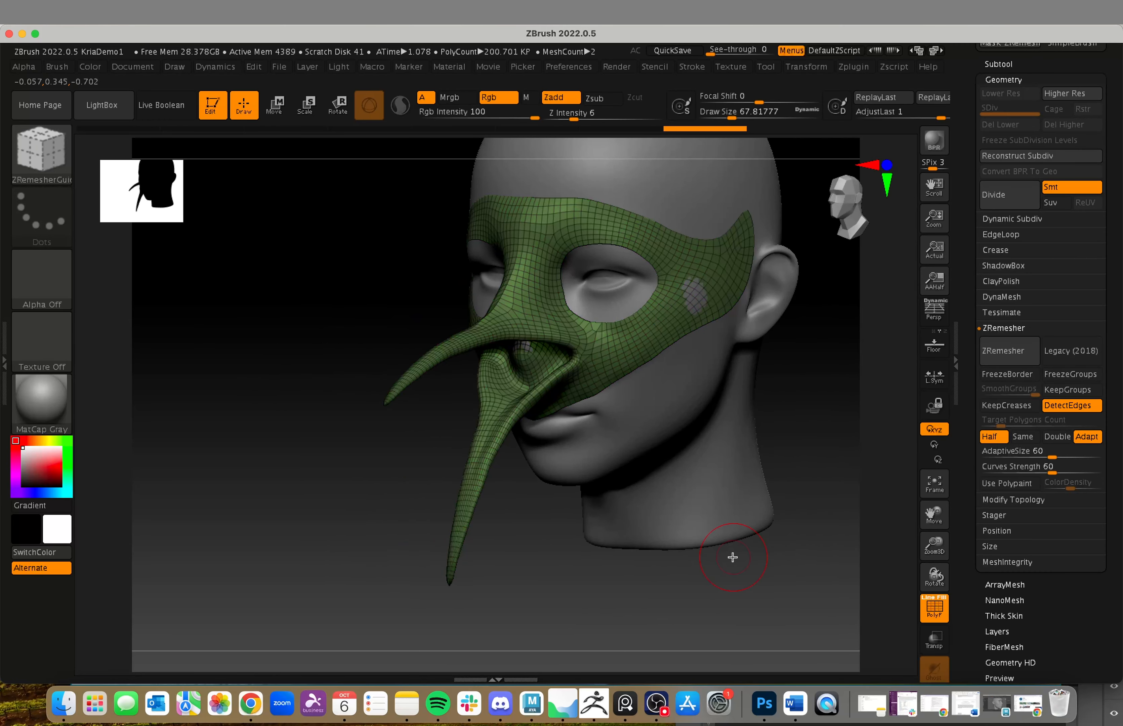
pyautogui.hotkey('ctrl', 'z')
pyautogui.hotkey('ctrl', 'z')
pyautogui.hotkey('ctrl', 'shift', 'z')
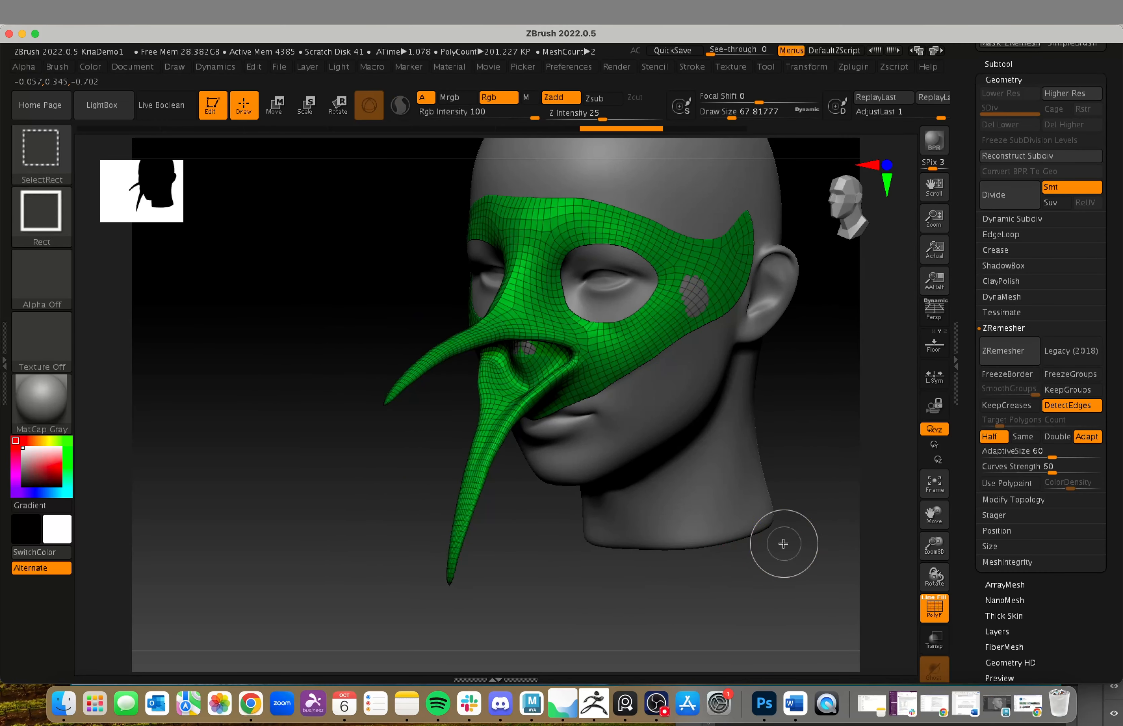
pyautogui.moveTo(783, 544)
pyautogui.keyDown('alt'); pyautogui.mouseDown()
pyautogui.moveTo(804, 537)
pyautogui.moveTo(800, 522)
pyautogui.mouseUp(); pyautogui.keyUp('alt')
pyautogui.hotkey('ctrl', 'shift', 'z')
pyautogui.moveTo(797, 421)
pyautogui.keyDown('alt'); pyautogui.mouseDown()
pyautogui.moveTo(779, 458)
pyautogui.moveTo(747, 434)
pyautogui.mouseUp(); pyautogui.keyUp('alt')
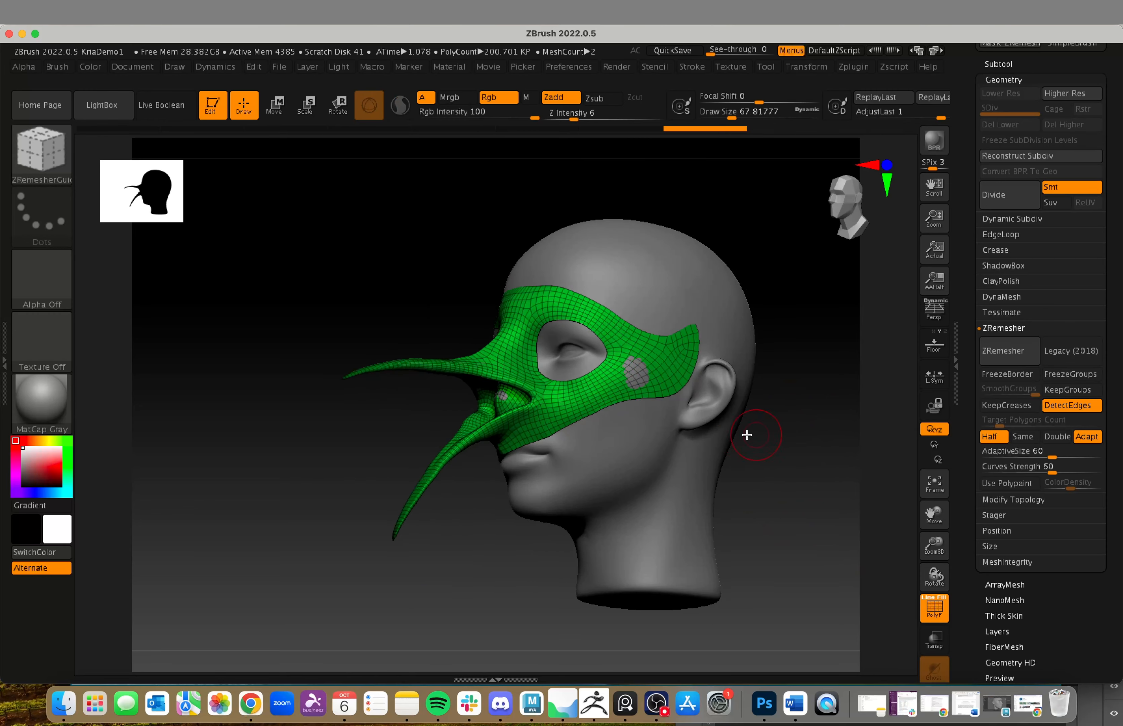
# Step: Close the ZRemesher settings and examine the mask's surface with the polyframe switched off and on again
pyautogui.click(1004, 328)
pyautogui.moveTo(844, 355); pyautogui.dragTo(830, 497)
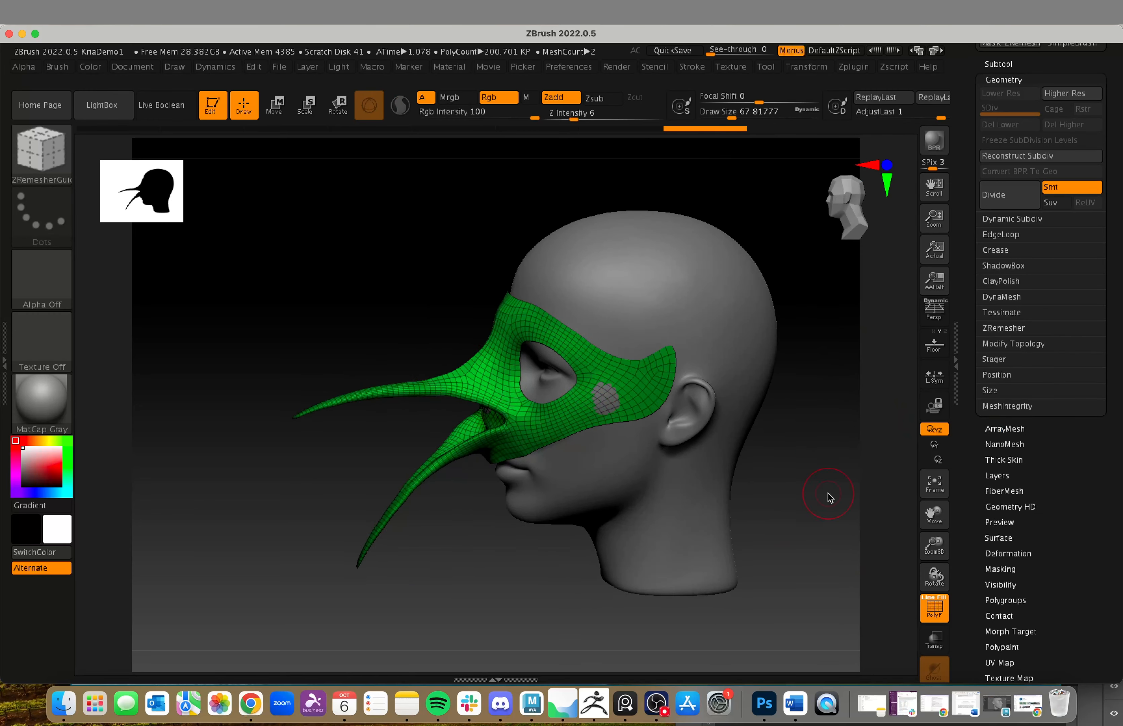
pyautogui.click(929, 606)
pyautogui.moveTo(740, 609); pyautogui.dragTo(896, 476)
pyautogui.click(923, 608)
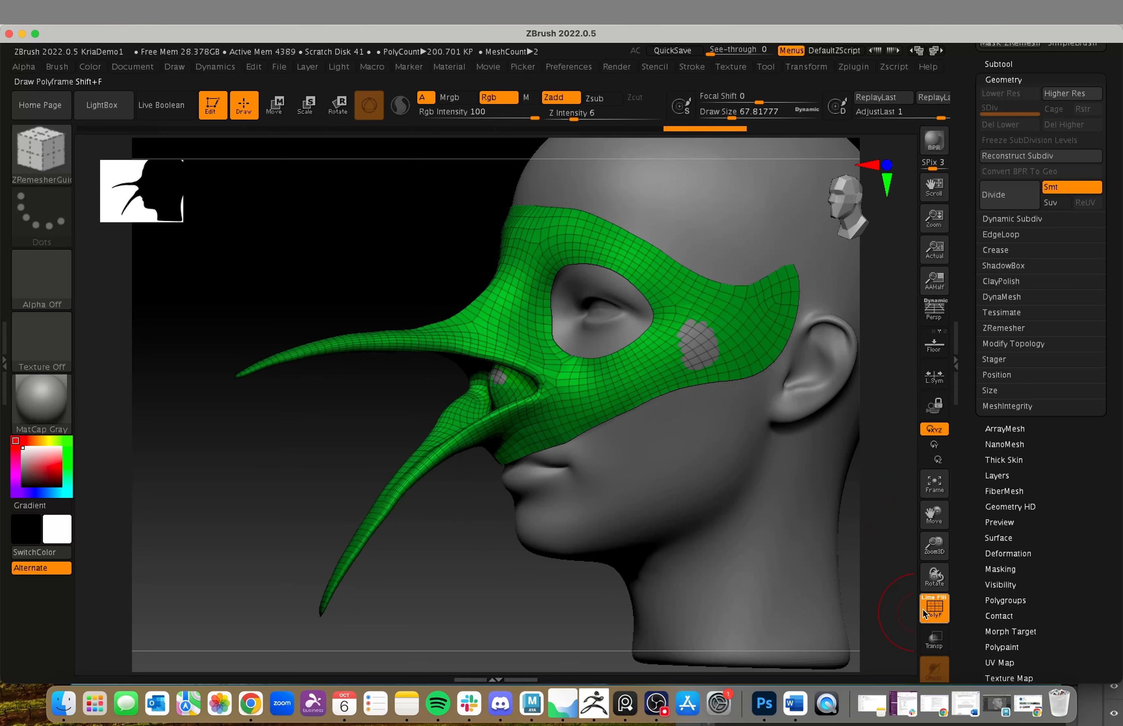
pyautogui.keyDown('alt'); pyautogui.moveTo(845, 592); pyautogui.dragTo(829, 568); pyautogui.keyUp('alt')
pyautogui.moveTo(808, 522); pyautogui.dragTo(722, 534)
pyautogui.press('super+z')
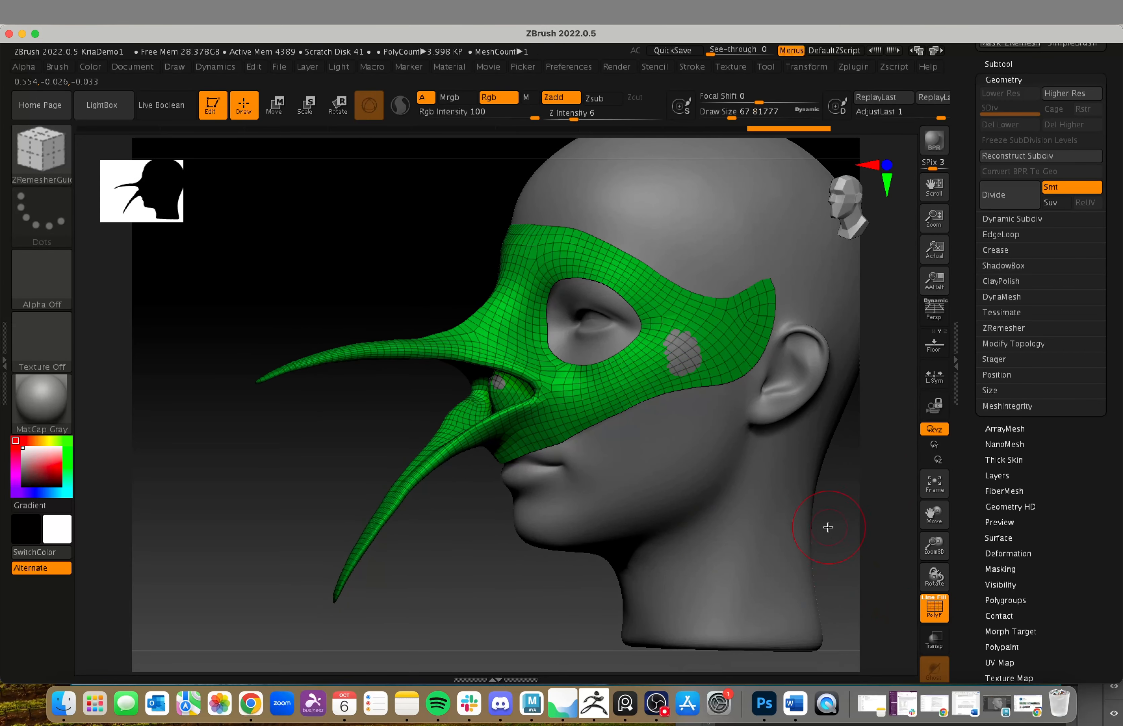
# Step: Choose the Move Topological brush at a draw size of about 124 and pull the mask's sides outward over the poking-through temples
pyautogui.press('b')
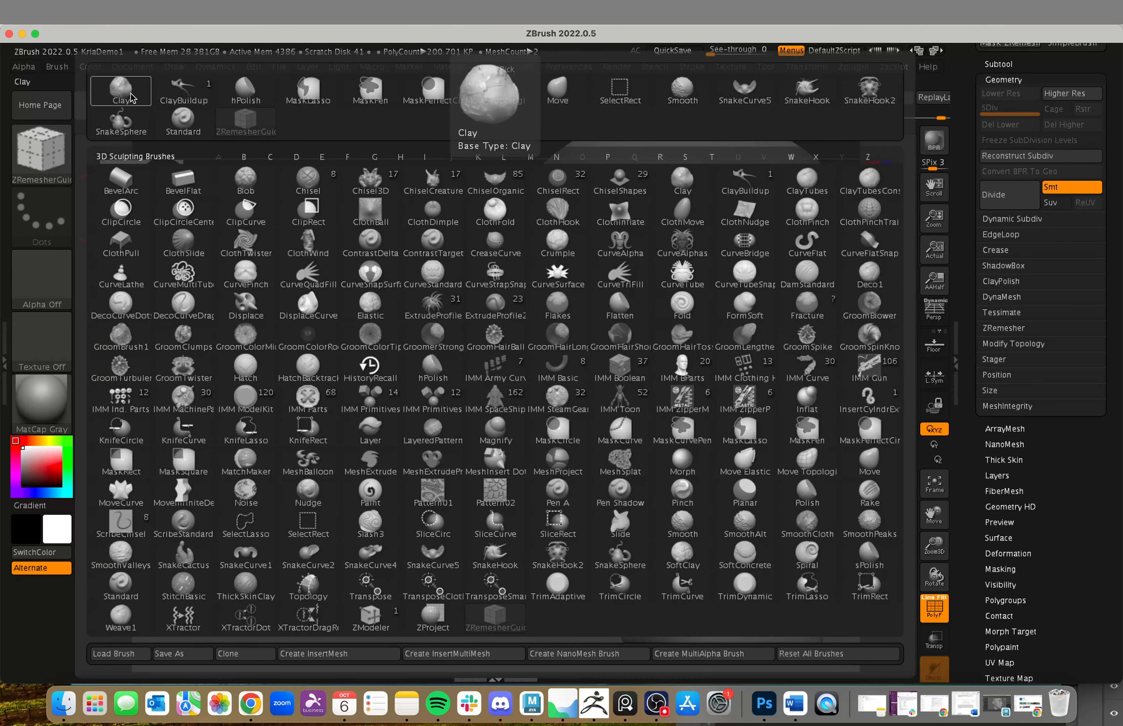
pyautogui.click(500, 99)
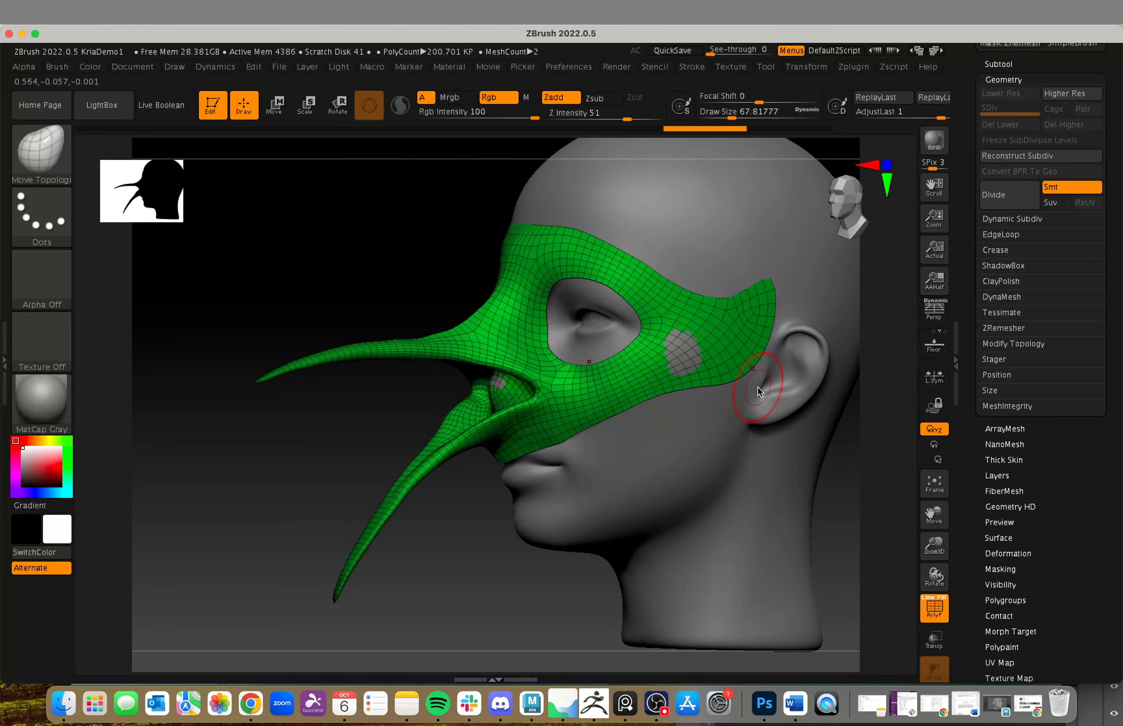
pyautogui.moveTo(815, 502)
pyautogui.keyDown('alt'); pyautogui.mouseDown()
pyautogui.moveTo(802, 510)
pyautogui.moveTo(813, 511)
pyautogui.mouseUp(); pyautogui.keyUp('alt')
pyautogui.press('s')
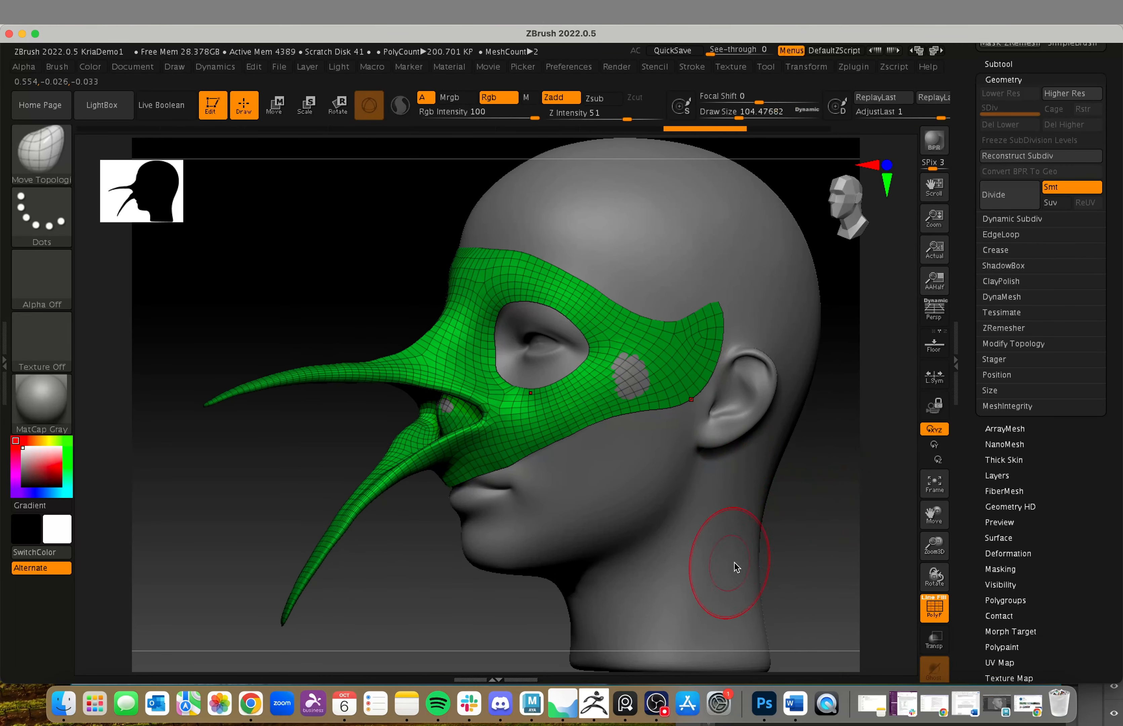
pyautogui.keyDown('shift'); pyautogui.moveTo(765, 554); pyautogui.dragTo(786, 547); pyautogui.keyUp('shift')
pyautogui.press('s')
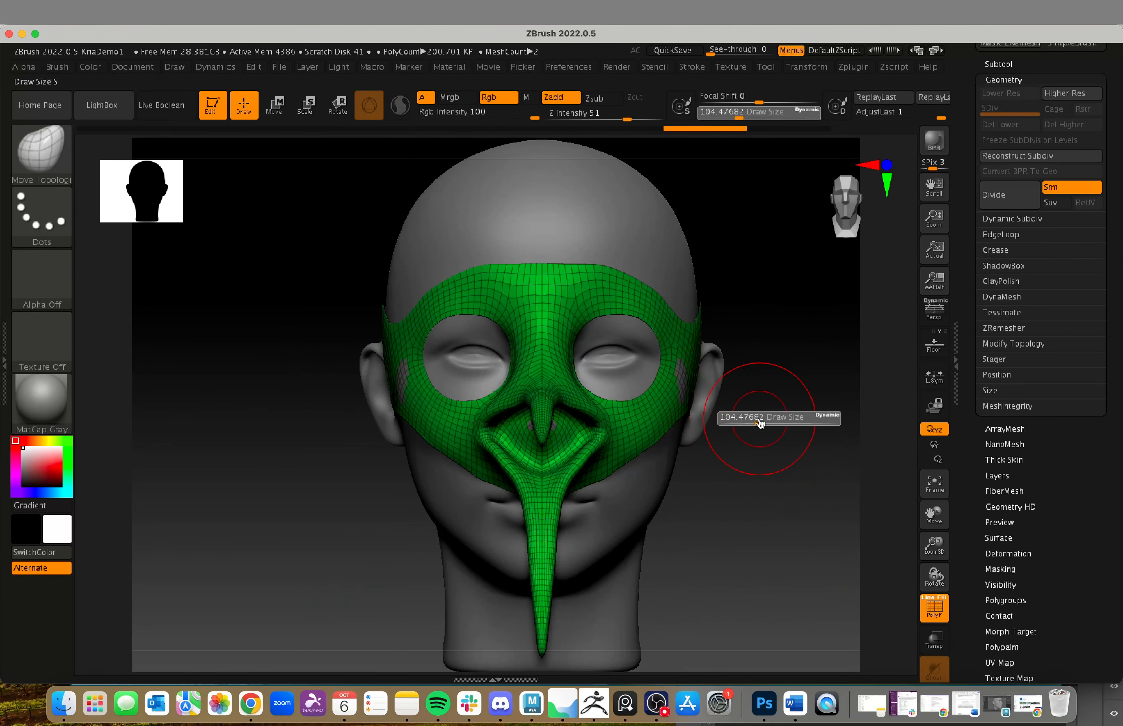
pyautogui.moveTo(756, 420); pyautogui.dragTo(752, 417)
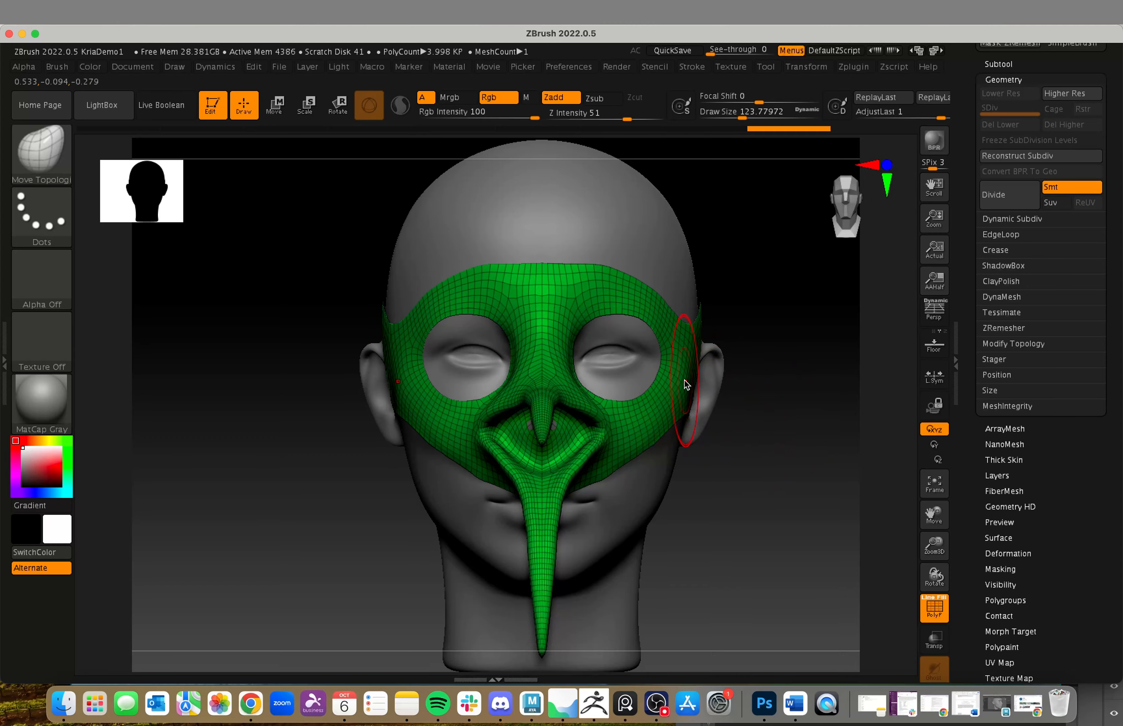
pyautogui.moveTo(684, 384)
pyautogui.mouseDown(button='right')
pyautogui.moveTo(750, 509)
pyautogui.moveTo(709, 514)
pyautogui.mouseUp(button='right')
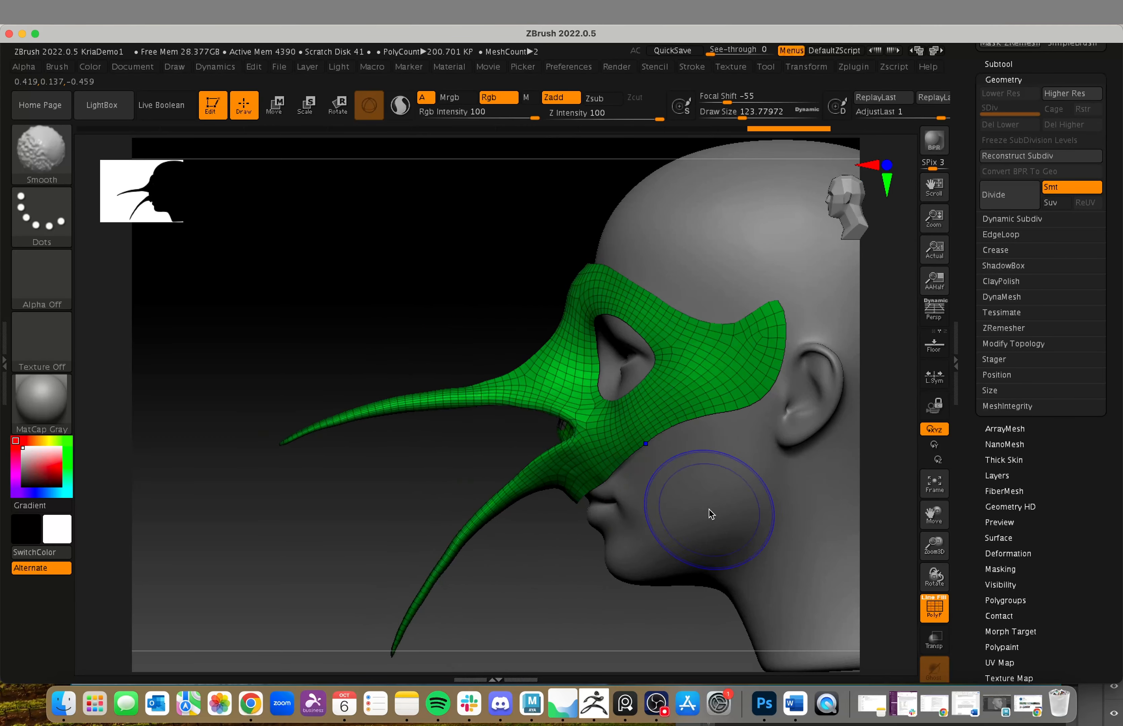
# Step: Set the draw size to about 101 and pull the mask's nose area forward to cover the head's nose
pyautogui.press('s')
pyautogui.moveTo(518, 443); pyautogui.dragTo(505, 442)
pyautogui.press('s')
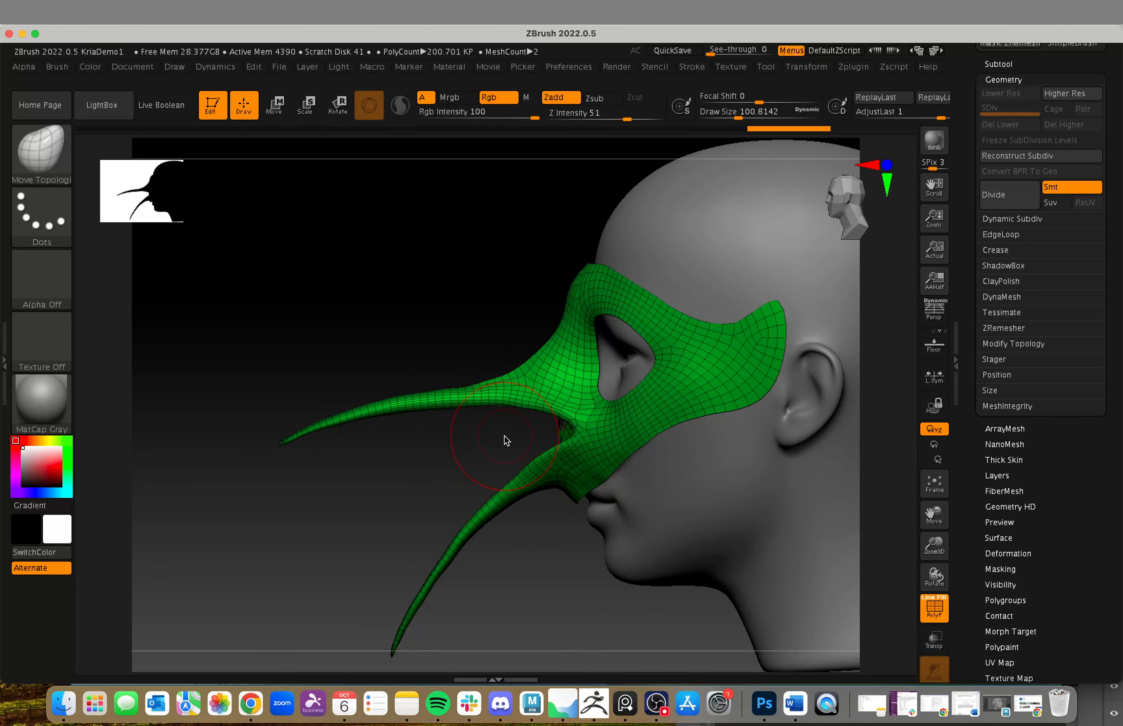
pyautogui.moveTo(505, 442)
pyautogui.keyDown('ctrl'); pyautogui.mouseDown(button='right')
pyautogui.moveTo(519, 442)
pyautogui.moveTo(449, 459)
pyautogui.moveTo(459, 462)
pyautogui.moveTo(399, 509)
pyautogui.moveTo(481, 504)
pyautogui.mouseUp(button='right'); pyautogui.keyUp('ctrl')
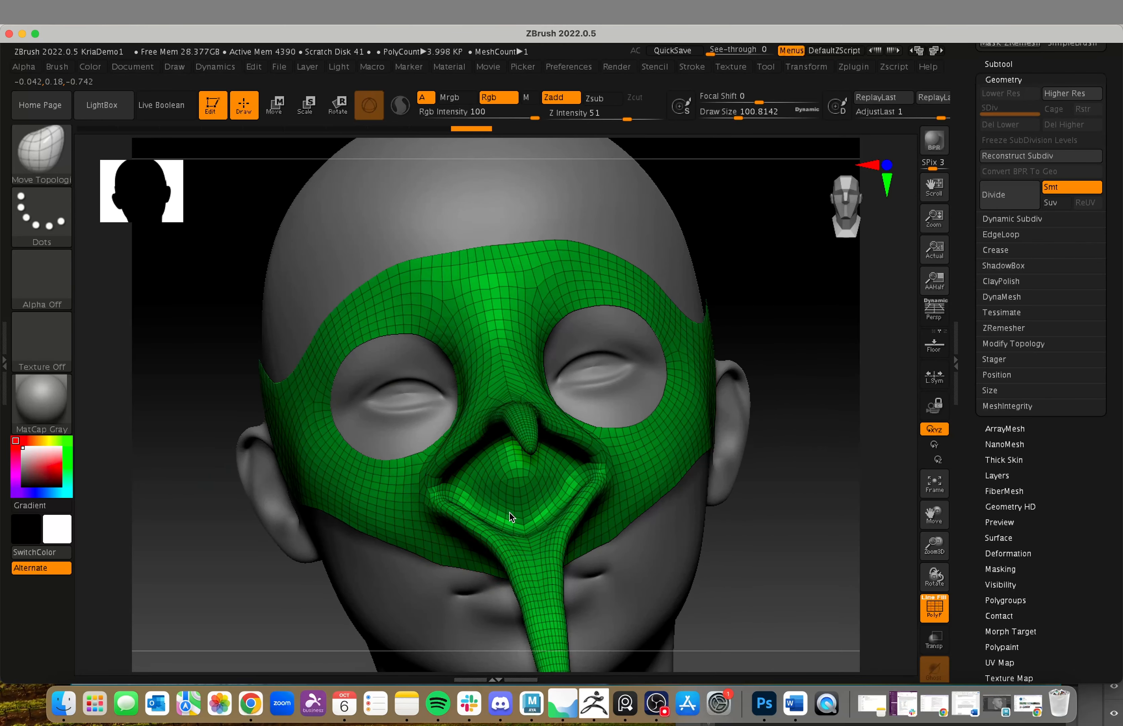
pyautogui.moveTo(730, 567); pyautogui.dragTo(795, 579, button='right')
pyautogui.moveTo(819, 507)
pyautogui.mouseDown(button='right')
pyautogui.moveTo(797, 526)
pyautogui.moveTo(817, 504)
pyautogui.moveTo(792, 501)
pyautogui.mouseUp(button='right')
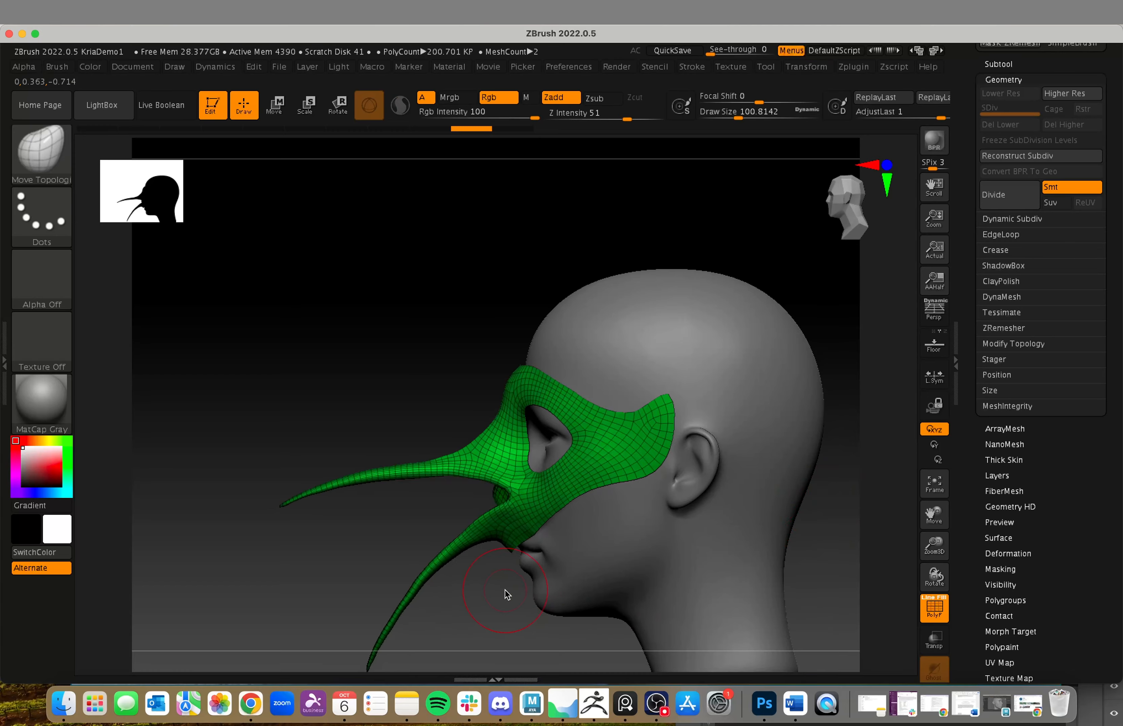
# Step: Set the draw size to about 59 and reshape the base of the lower beak and the mask edge above the lip
pyautogui.keyDown('ctrl'); pyautogui.moveTo(505, 590); pyautogui.dragTo(593, 641, button='right'); pyautogui.keyUp('ctrl')
pyautogui.keyDown('alt'); pyautogui.moveTo(182, 581); pyautogui.dragTo(416, 322, button='right'); pyautogui.keyUp('alt')
pyautogui.press('s')
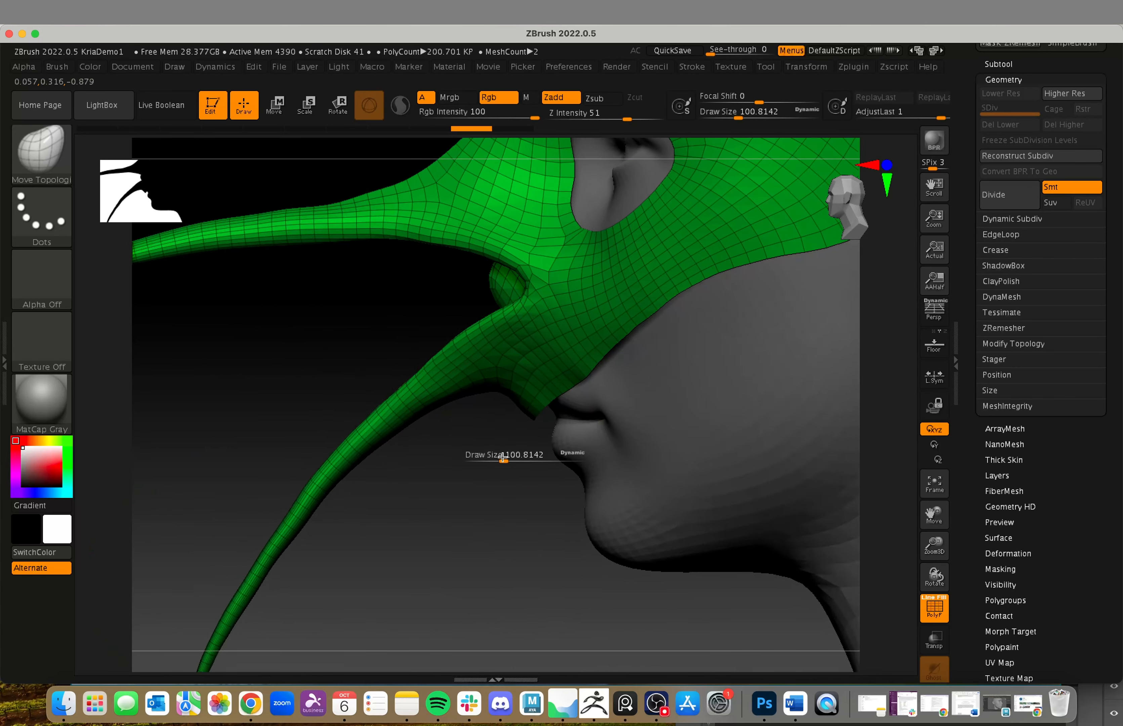
pyautogui.moveTo(503, 460); pyautogui.dragTo(496, 460)
pyautogui.moveTo(516, 389); pyautogui.dragTo(533, 363)
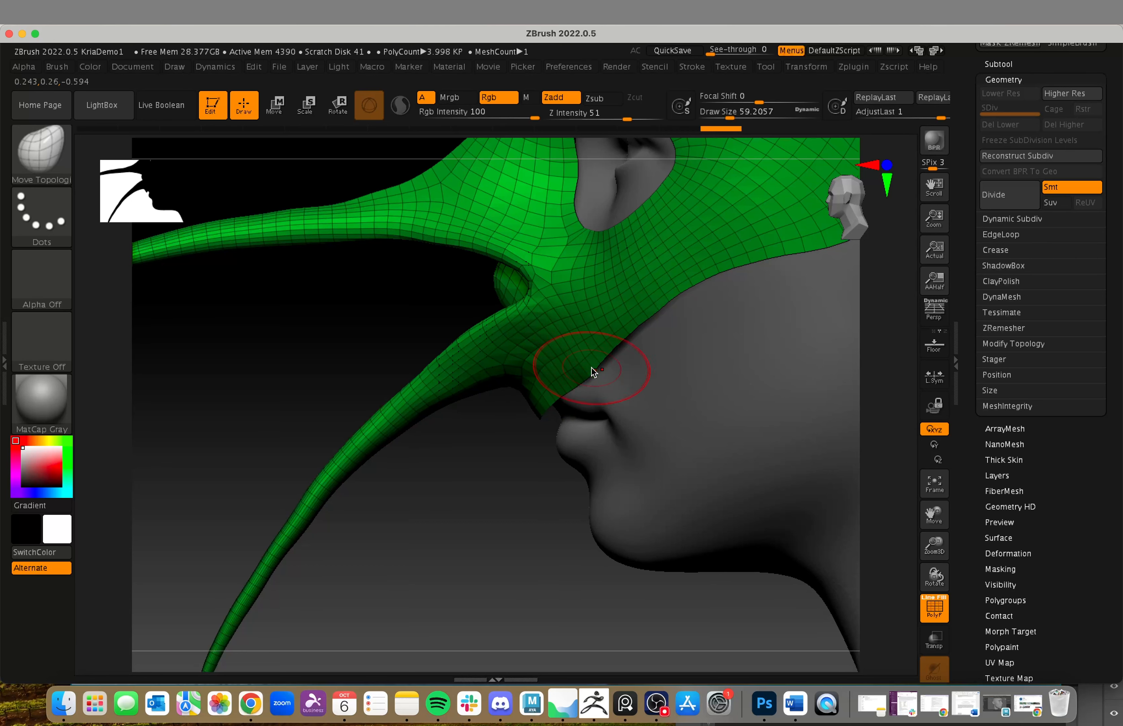
# Step: Set the draw size to about 154 and adjust the mask's lower cheek edges with the Move Topological brush
pyautogui.press('f')
pyautogui.press('s')
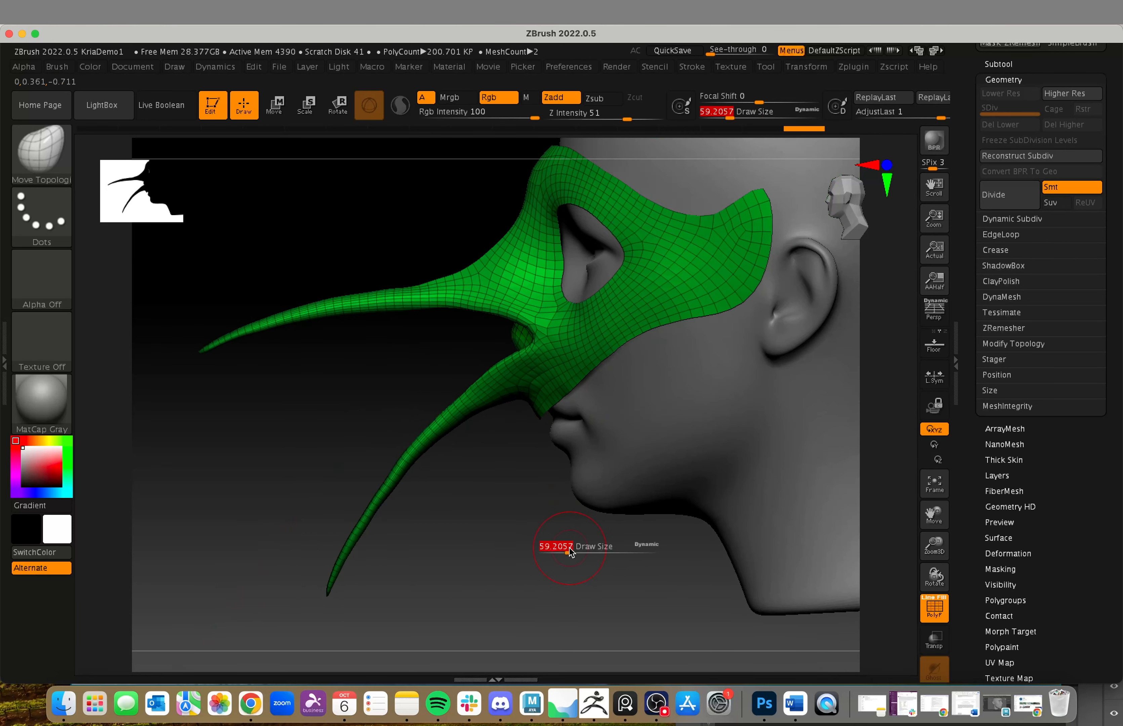
pyautogui.moveTo(579, 551); pyautogui.dragTo(586, 551)
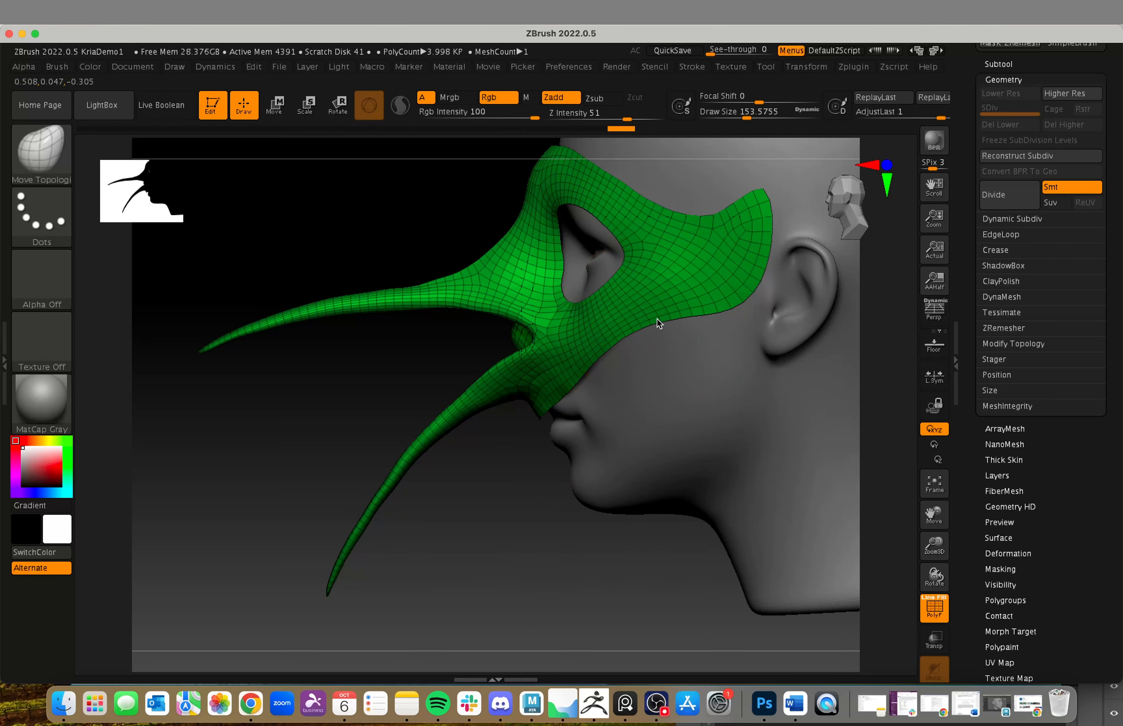
pyautogui.moveTo(557, 578); pyautogui.dragTo(633, 565)
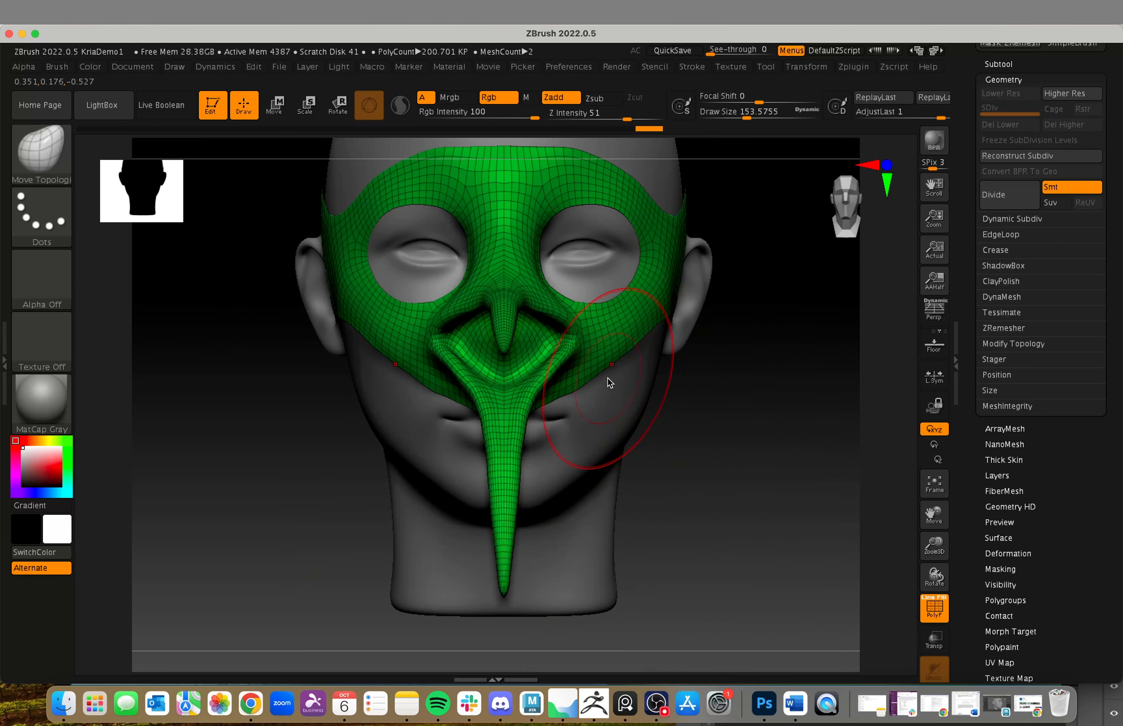
pyautogui.moveTo(784, 465); pyautogui.dragTo(717, 460)
pyautogui.moveTo(571, 389); pyautogui.dragTo(574, 406)
# Step: Set the draw size to about 94 and adjust the mask's lower edge beside the beak near the upper lip
pyautogui.moveTo(781, 509)
pyautogui.mouseDown()
pyautogui.moveTo(798, 514)
pyautogui.moveTo(769, 507)
pyautogui.mouseUp()
pyautogui.moveTo(547, 555); pyautogui.dragTo(679, 528)
pyautogui.press('s')
pyautogui.moveTo(802, 509); pyautogui.dragTo(792, 508)
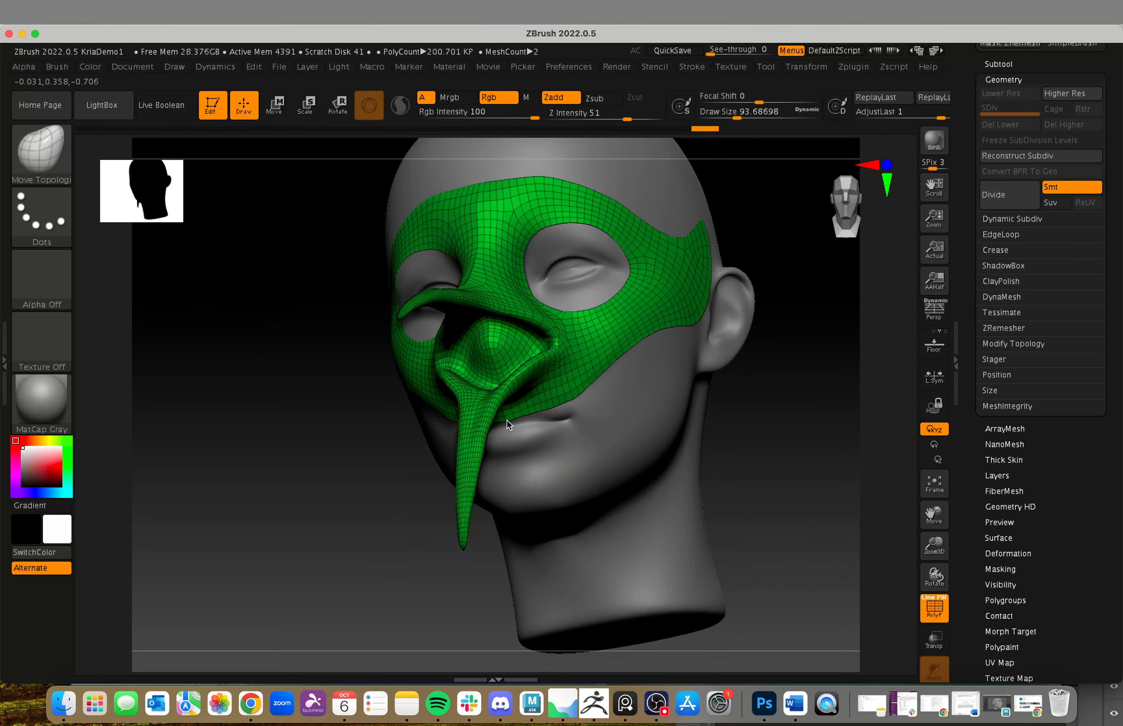
pyautogui.moveTo(507, 420); pyautogui.dragTo(506, 420)
# Step: Set the draw size to about 27 and refine the pointed lower edge of the mask beneath the beak
pyautogui.moveTo(821, 499); pyautogui.dragTo(722, 492)
pyautogui.keyDown('alt'); pyautogui.moveTo(500, 500); pyautogui.dragTo(514, 542); pyautogui.keyUp('alt')
pyautogui.moveTo(492, 468); pyautogui.dragTo(604, 546)
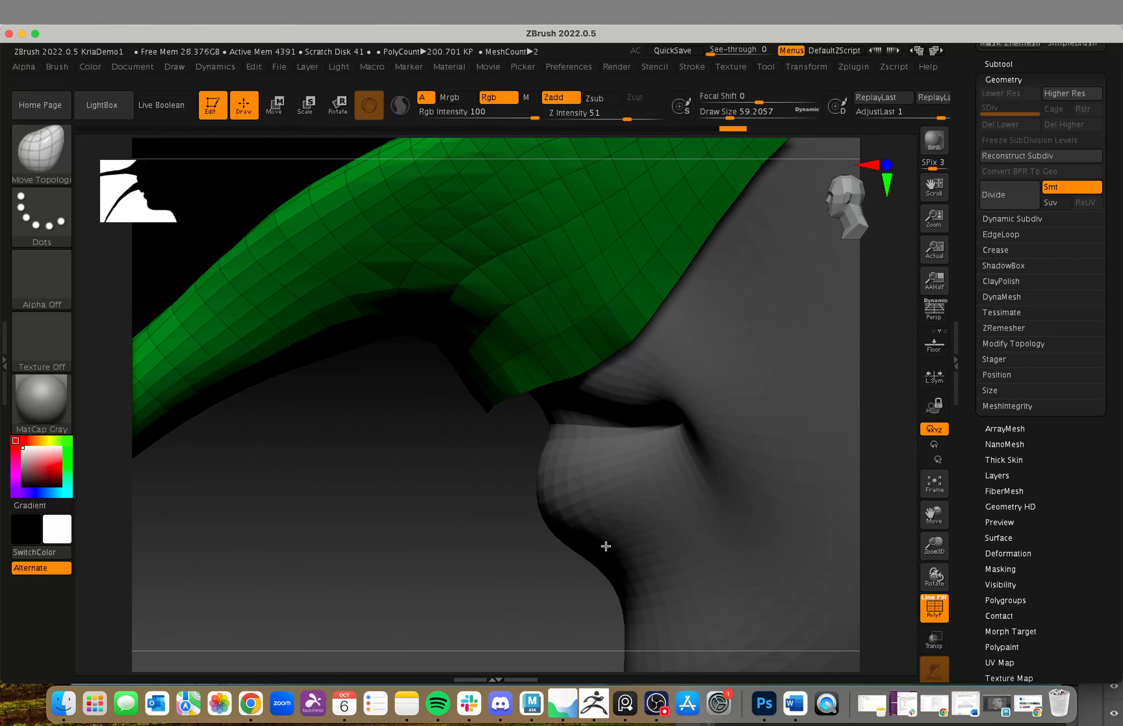
pyautogui.press('s')
pyautogui.moveTo(494, 435); pyautogui.dragTo(481, 434)
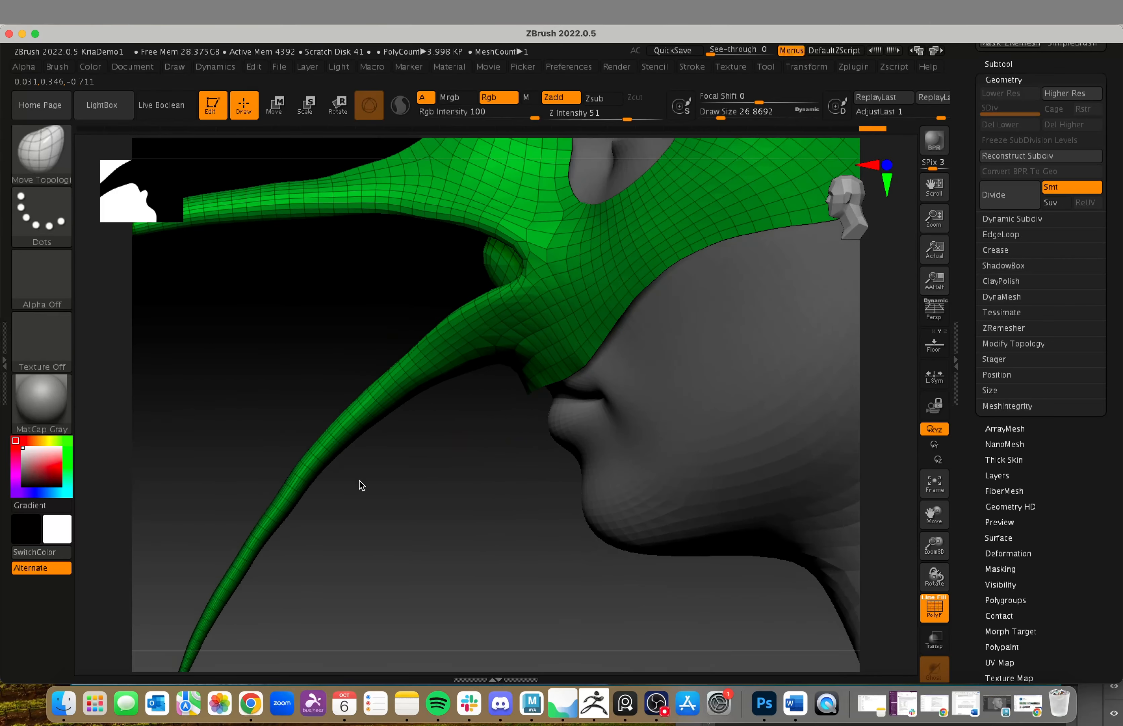
# Step: Check the mask from above and the front, and turn on Dynamic Subdiv for it
pyautogui.moveTo(506, 596); pyautogui.dragTo(600, 602)
pyautogui.keyDown('alt'); pyautogui.moveTo(770, 576); pyautogui.dragTo(705, 529); pyautogui.keyUp('alt')
pyautogui.keyDown('shift'); pyautogui.moveTo(734, 588); pyautogui.dragTo(754, 605); pyautogui.keyUp('shift')
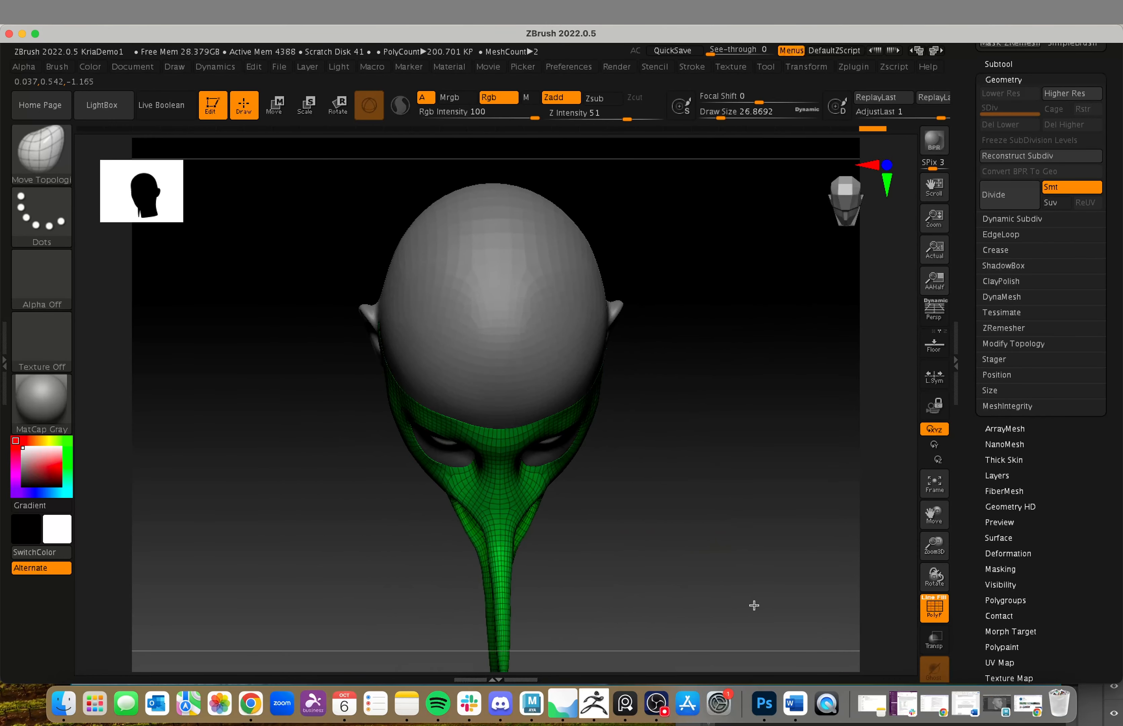
pyautogui.click(844, 184)
pyautogui.moveTo(721, 425); pyautogui.dragTo(741, 503)
pyautogui.moveTo(733, 571); pyautogui.dragTo(743, 470)
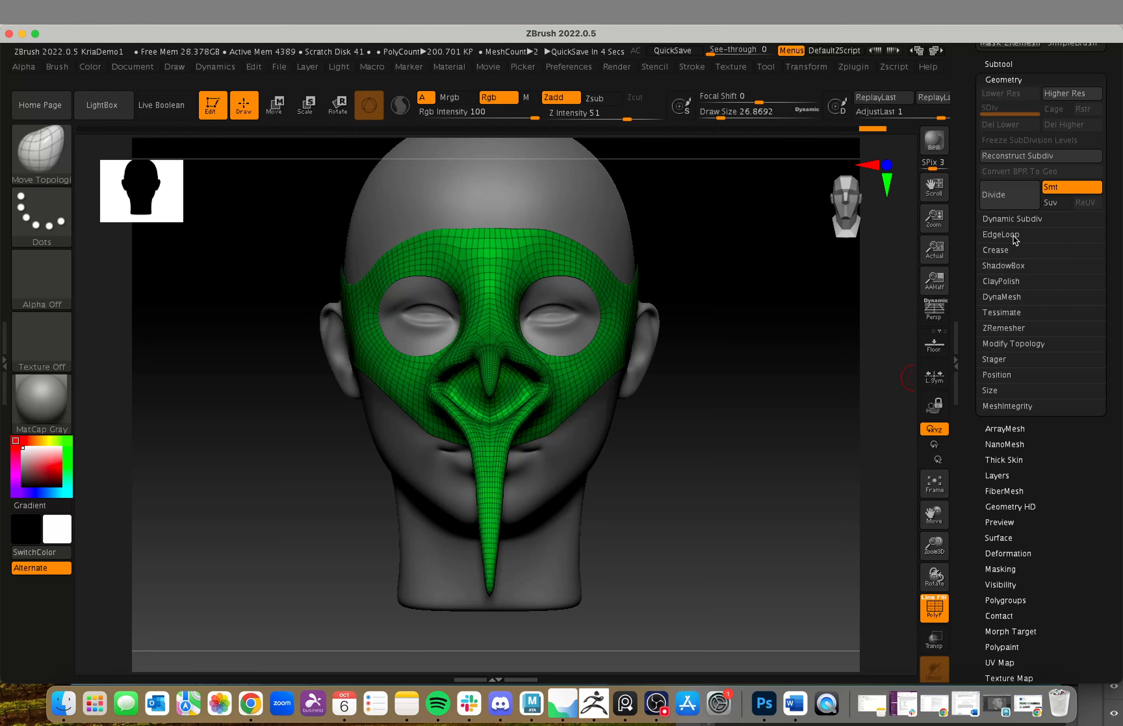
pyautogui.click(1007, 219)
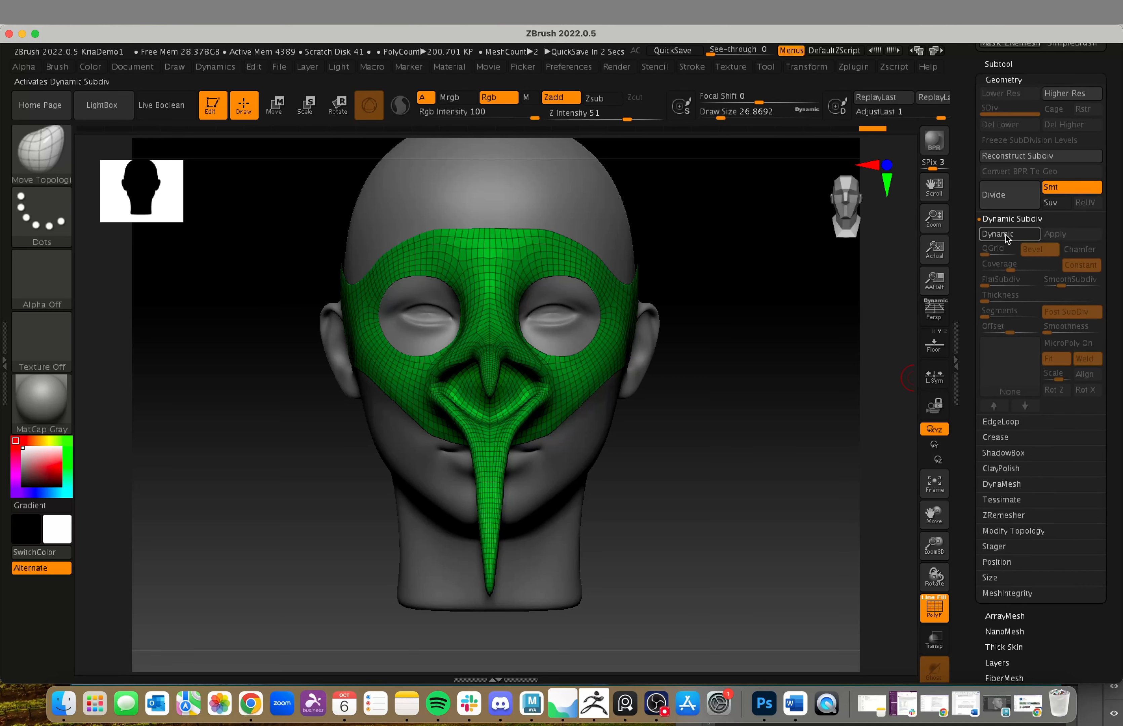
pyautogui.click(1006, 234)
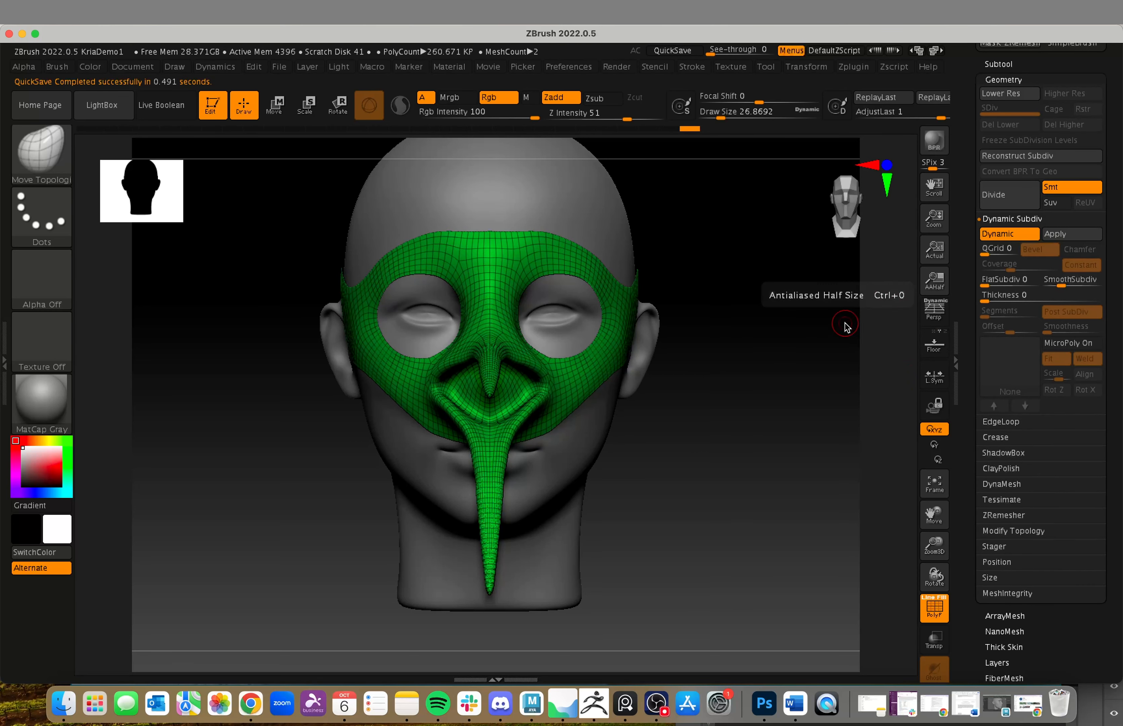
# Step: Set the Dynamic Subdiv SmoothSubdiv value of the mask to 0
pyautogui.keyDown('alt'); pyautogui.moveTo(805, 343); pyautogui.dragTo(852, 354); pyautogui.keyUp('alt')
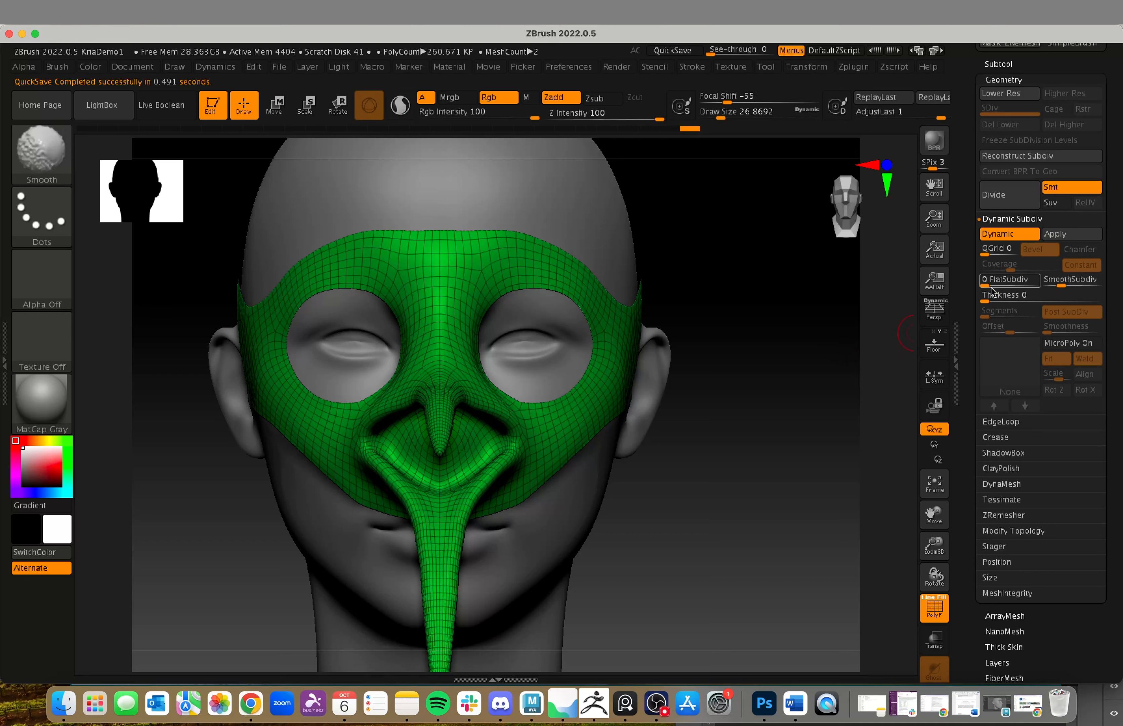
pyautogui.click(1062, 282)
pyautogui.write('0')
pyautogui.press('Return')
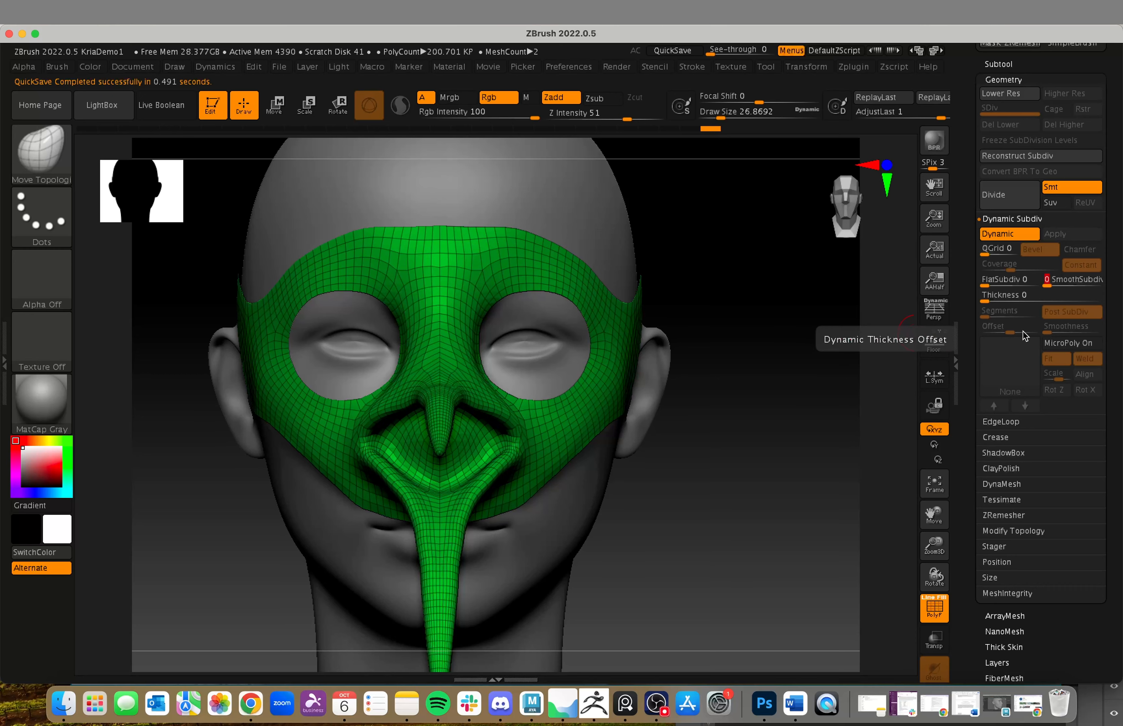
# Step: Give the mask a Dynamic Subdiv thickness of about 0.0115, checking its rim against the head
pyautogui.moveTo(777, 370); pyautogui.dragTo(906, 376)
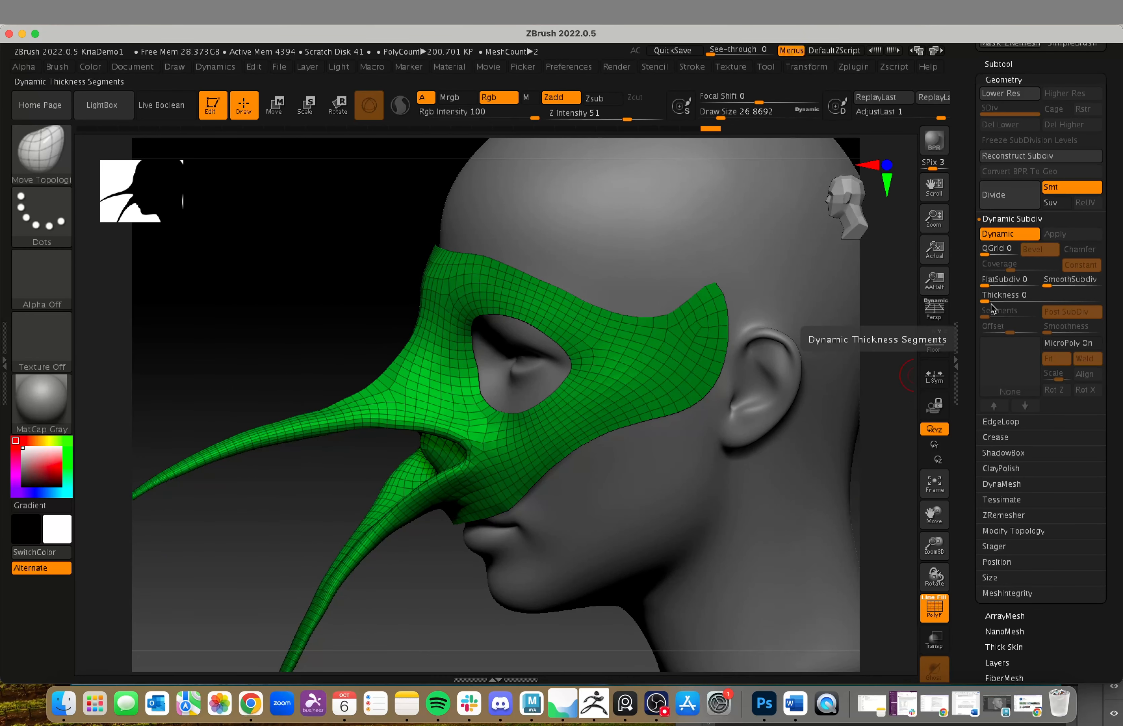
pyautogui.click(1022, 306)
pyautogui.moveTo(432, 243); pyautogui.dragTo(462, 323)
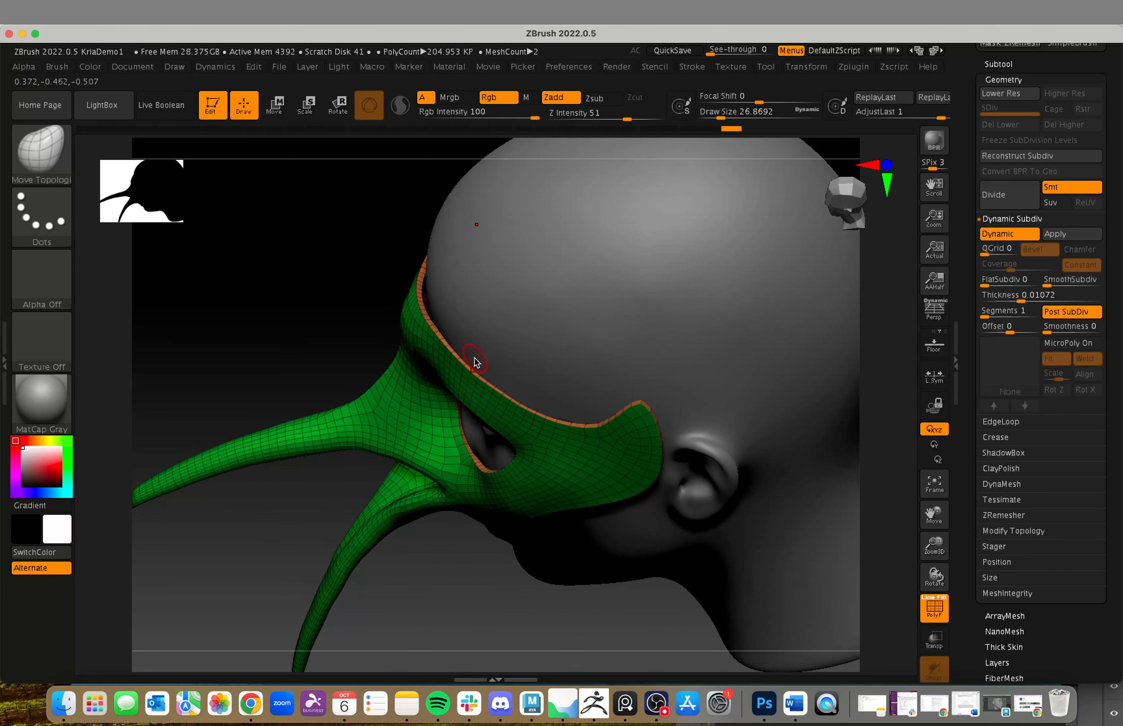
pyautogui.moveTo(465, 639); pyautogui.dragTo(913, 292)
pyautogui.moveTo(1020, 302)
pyautogui.mouseDown()
pyautogui.moveTo(1008, 303)
pyautogui.moveTo(1041, 297)
pyautogui.mouseUp()
pyautogui.moveTo(740, 519); pyautogui.dragTo(469, 625, button='right')
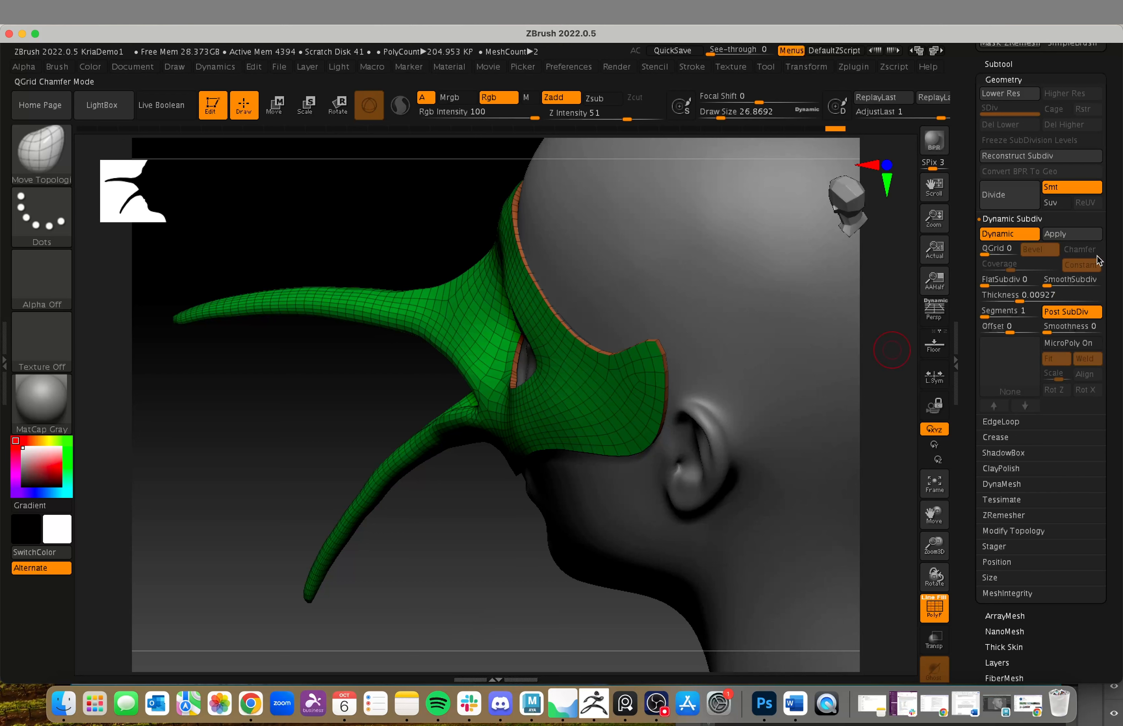
pyautogui.moveTo(1019, 297)
pyautogui.mouseDown()
pyautogui.moveTo(1025, 307)
pyautogui.moveTo(1021, 297)
pyautogui.mouseUp()
pyautogui.moveTo(522, 535); pyautogui.dragTo(579, 564, button='right')
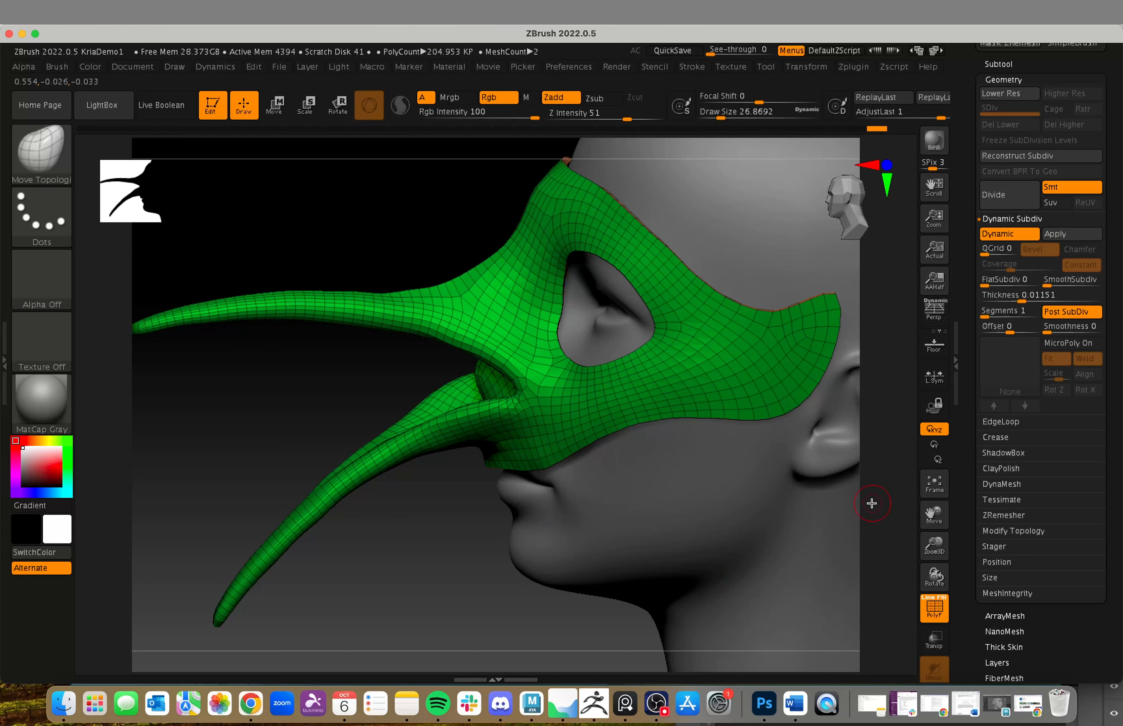
# Step: Compare the mask with Dynamic Subdiv off and on, and apply the dynamic thickness to the mesh
pyautogui.moveTo(871, 503); pyautogui.dragTo(821, 427, button='right')
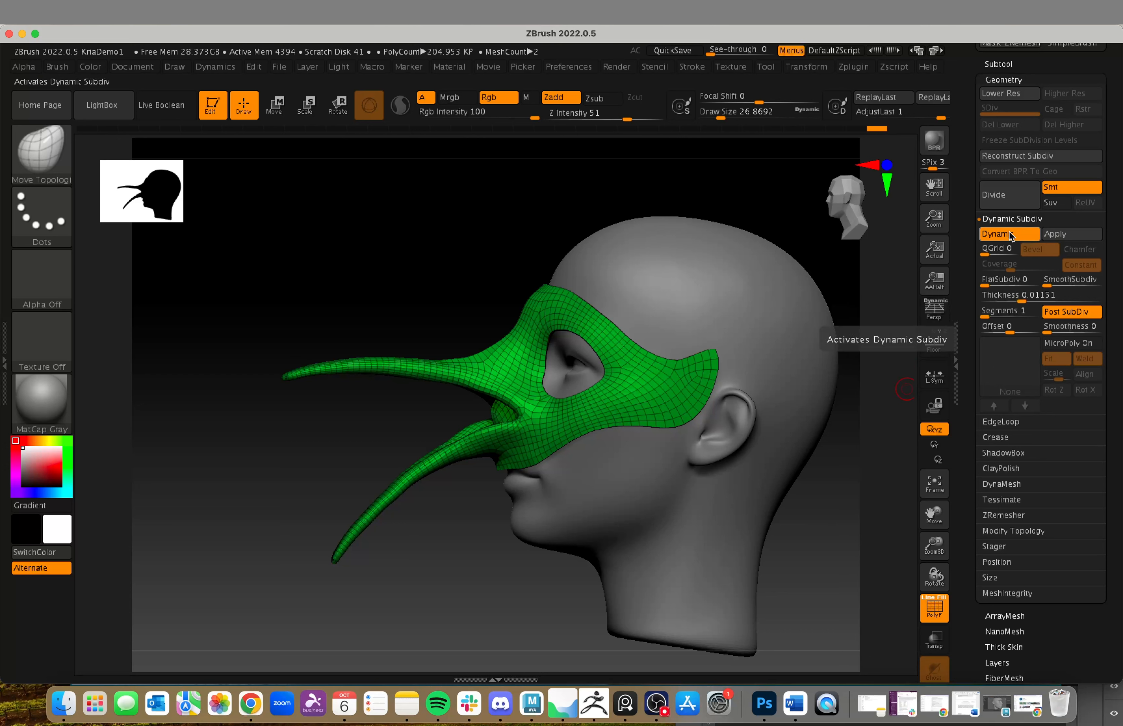
pyautogui.moveTo(844, 545); pyautogui.dragTo(845, 566, button='right')
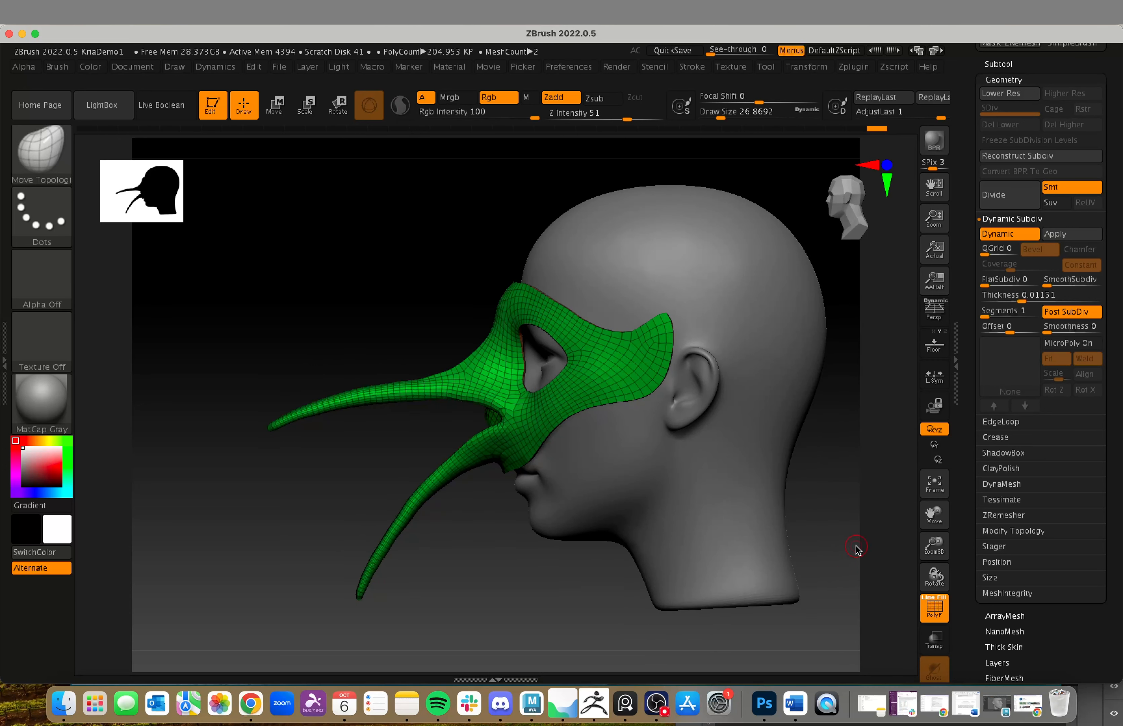
pyautogui.click(1000, 236)
pyautogui.click(1008, 236)
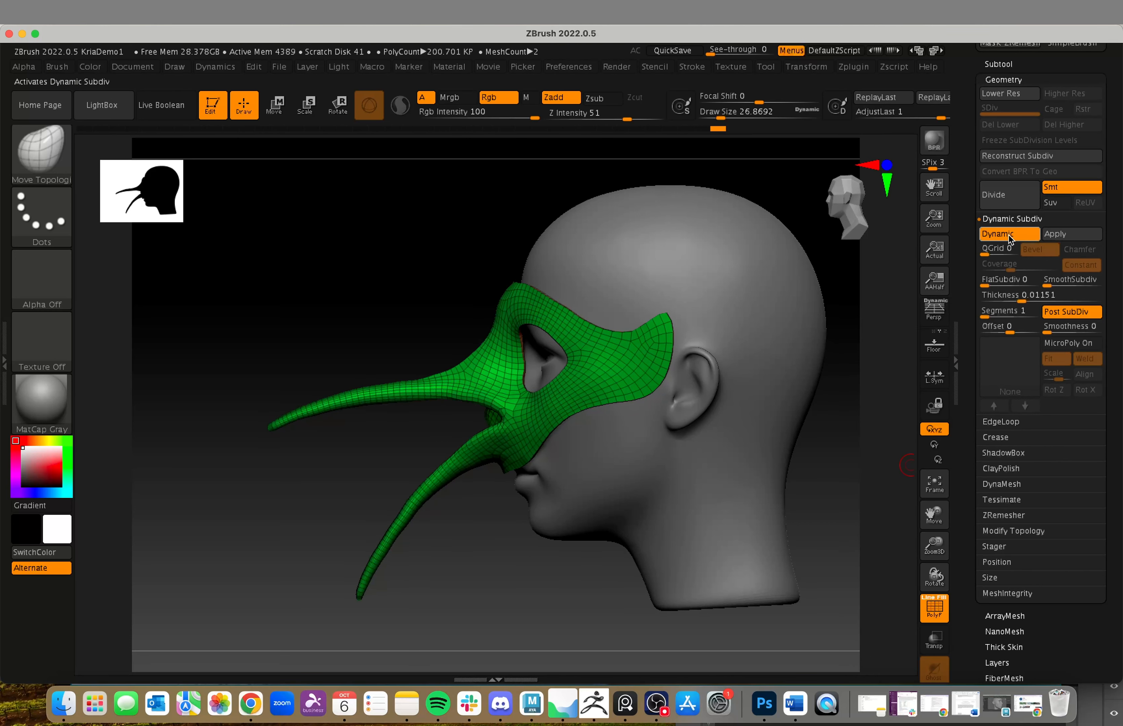
pyautogui.click(1056, 236)
pyautogui.moveTo(497, 609); pyautogui.dragTo(608, 590)
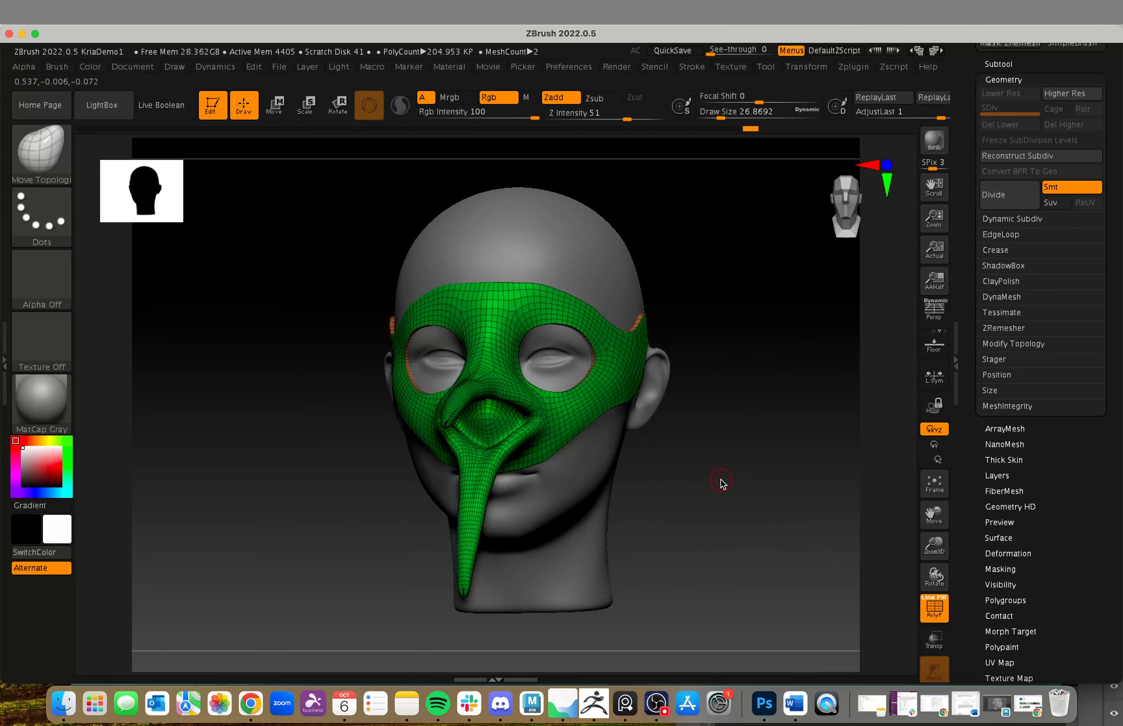
# Step: Hide the head and examine the thickened mask's rim, inner surface and beak from several sides
pyautogui.keyDown('alt'); pyautogui.moveTo(721, 481); pyautogui.dragTo(706, 561); pyautogui.keyUp('alt')
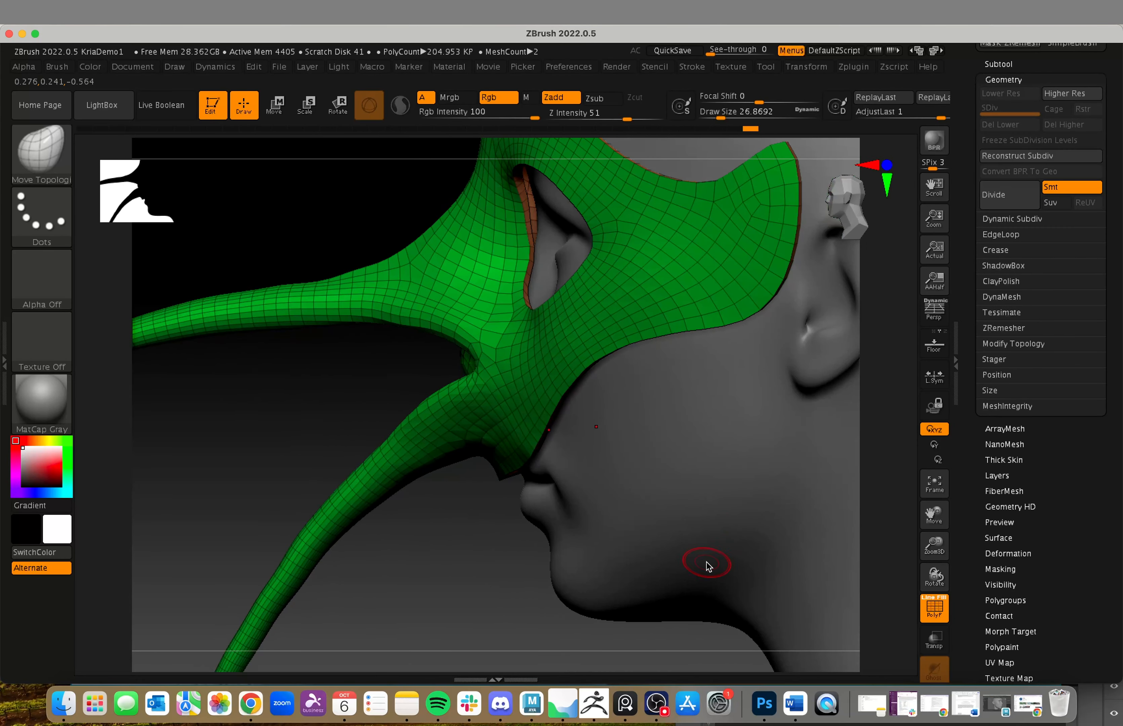
pyautogui.click(1014, 69)
pyautogui.click(1096, 138)
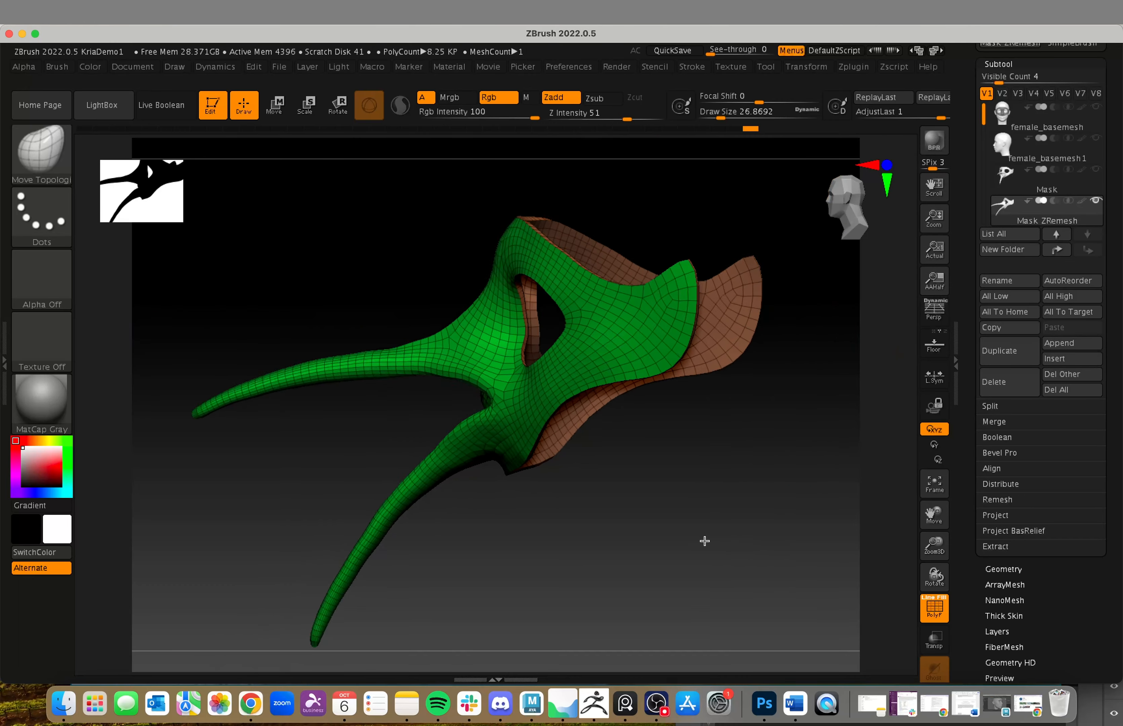
pyautogui.moveTo(704, 540); pyautogui.dragTo(761, 519)
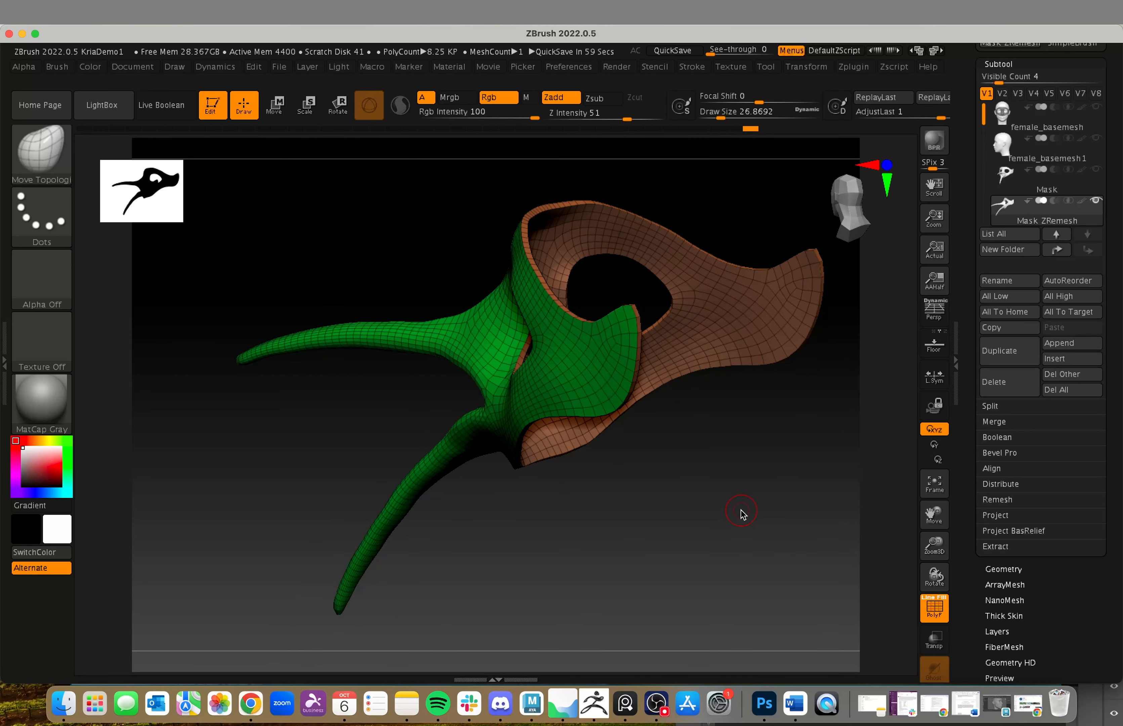
pyautogui.moveTo(618, 359); pyautogui.dragTo(679, 467)
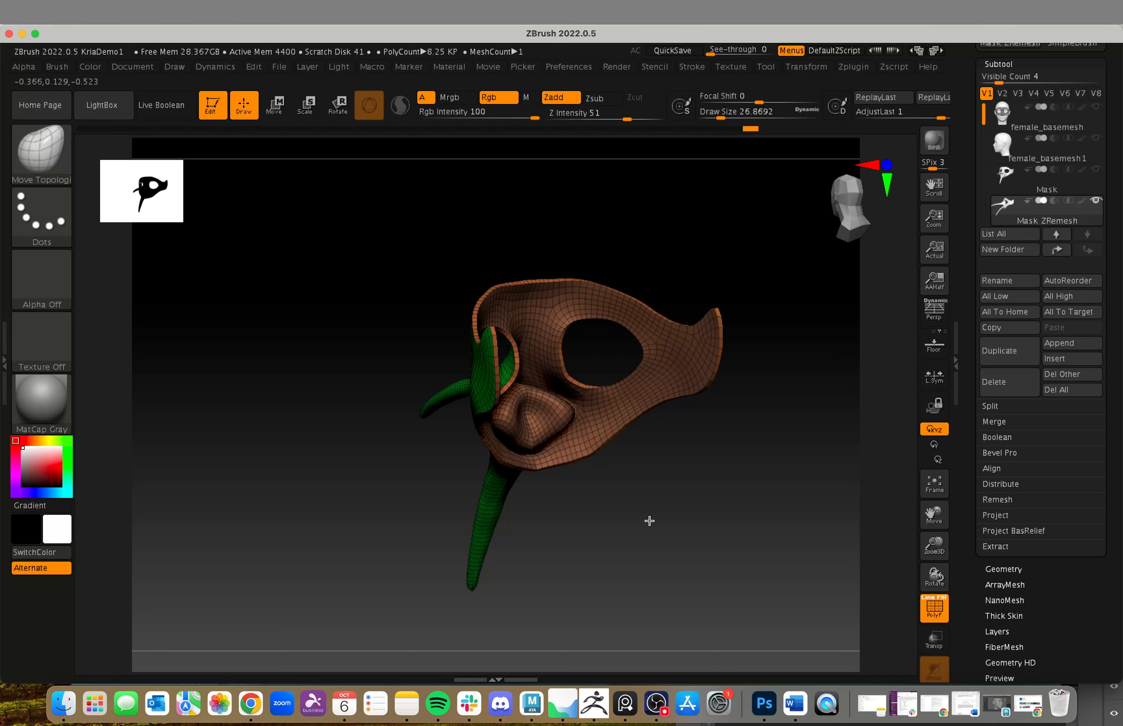
pyautogui.moveTo(650, 520); pyautogui.dragTo(527, 542)
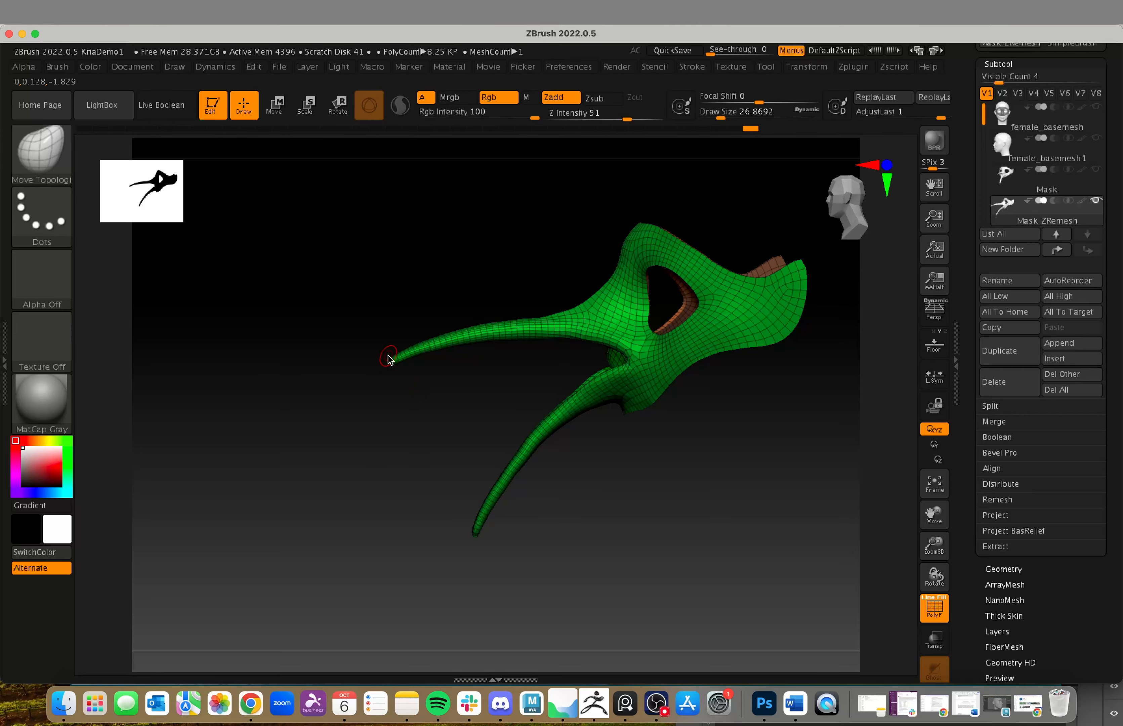
pyautogui.moveTo(545, 539); pyautogui.dragTo(540, 523)
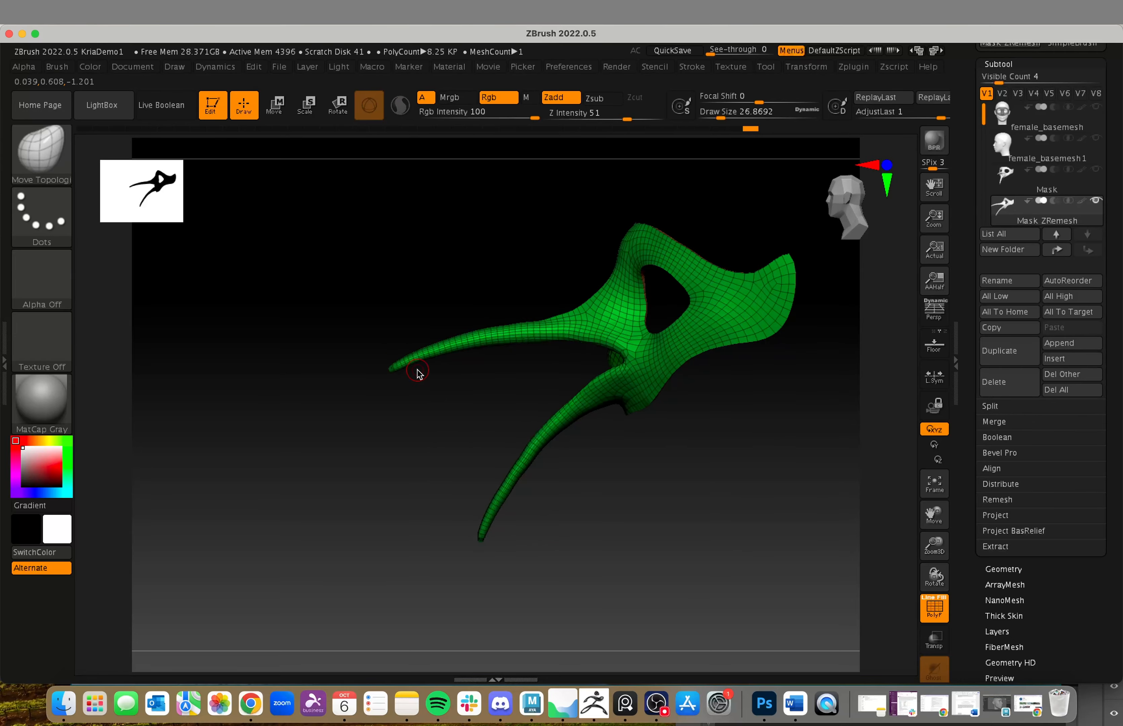
pyautogui.moveTo(418, 372)
pyautogui.mouseDown()
pyautogui.moveTo(413, 423)
pyautogui.moveTo(472, 433)
pyautogui.moveTo(476, 460)
pyautogui.moveTo(604, 552)
pyautogui.moveTo(802, 630)
pyautogui.moveTo(760, 584)
pyautogui.moveTo(696, 580)
pyautogui.moveTo(634, 553)
pyautogui.moveTo(662, 584)
pyautogui.moveTo(612, 514)
pyautogui.moveTo(545, 570)
pyautogui.moveTo(652, 591)
pyautogui.moveTo(703, 320)
pyautogui.moveTo(585, 513)
pyautogui.moveTo(630, 448)
pyautogui.moveTo(608, 465)
pyautogui.mouseUp()
pyautogui.moveTo(552, 560); pyautogui.dragTo(396, 487)
pyautogui.moveTo(454, 574); pyautogui.dragTo(656, 511)
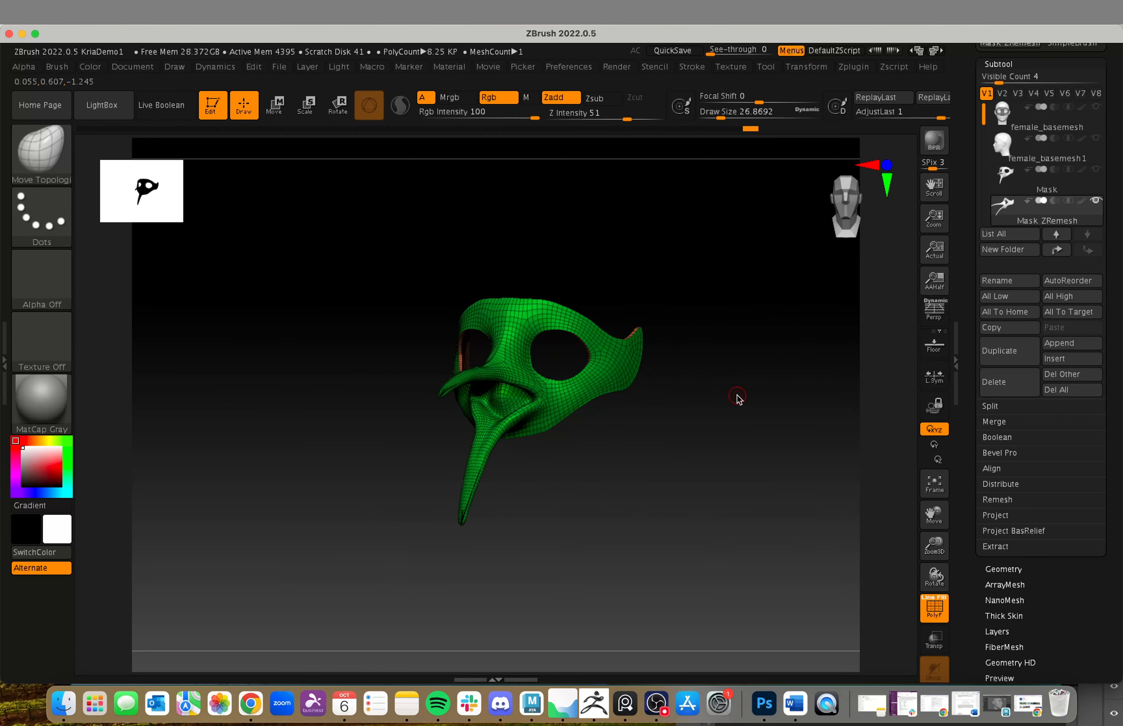
pyautogui.keyDown('alt'); pyautogui.moveTo(734, 402); pyautogui.dragTo(600, 427); pyautogui.keyUp('alt')
pyautogui.moveTo(808, 580); pyautogui.dragTo(726, 501)
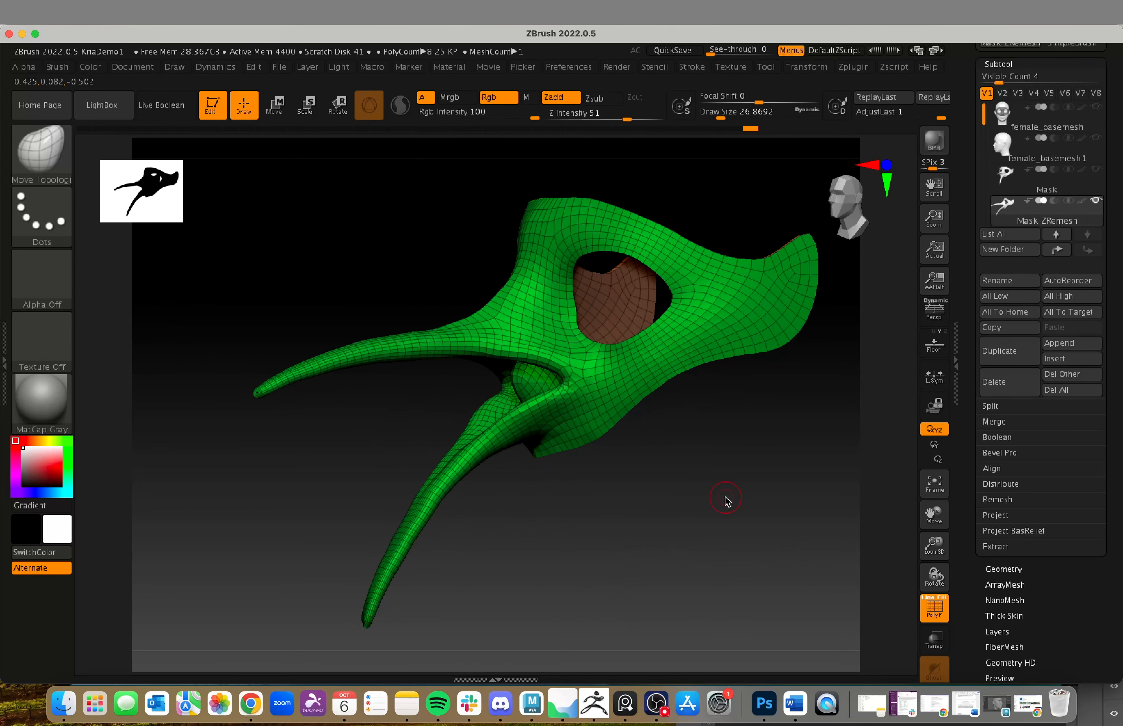
# Step: Show the female_basemesh head again and turn off the PolyFrame wireframe display
pyautogui.click(1097, 107)
pyautogui.press('f')
pyautogui.moveTo(587, 620); pyautogui.dragTo(720, 505)
pyautogui.click(929, 618)
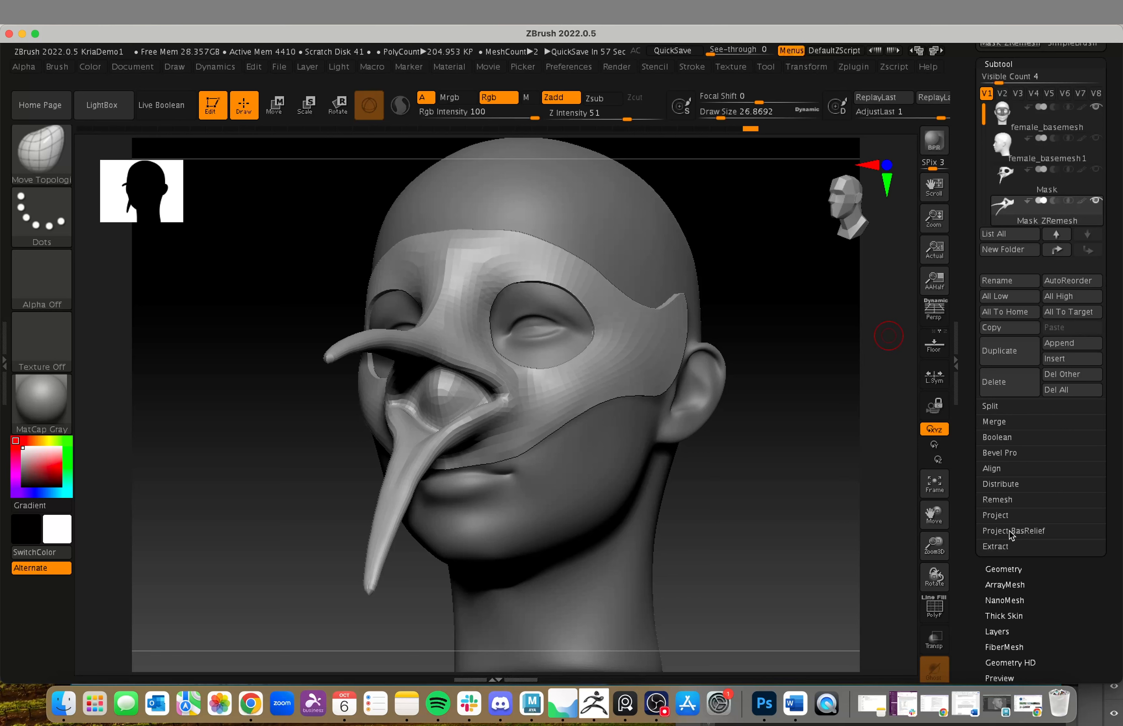
pyautogui.click(1004, 569)
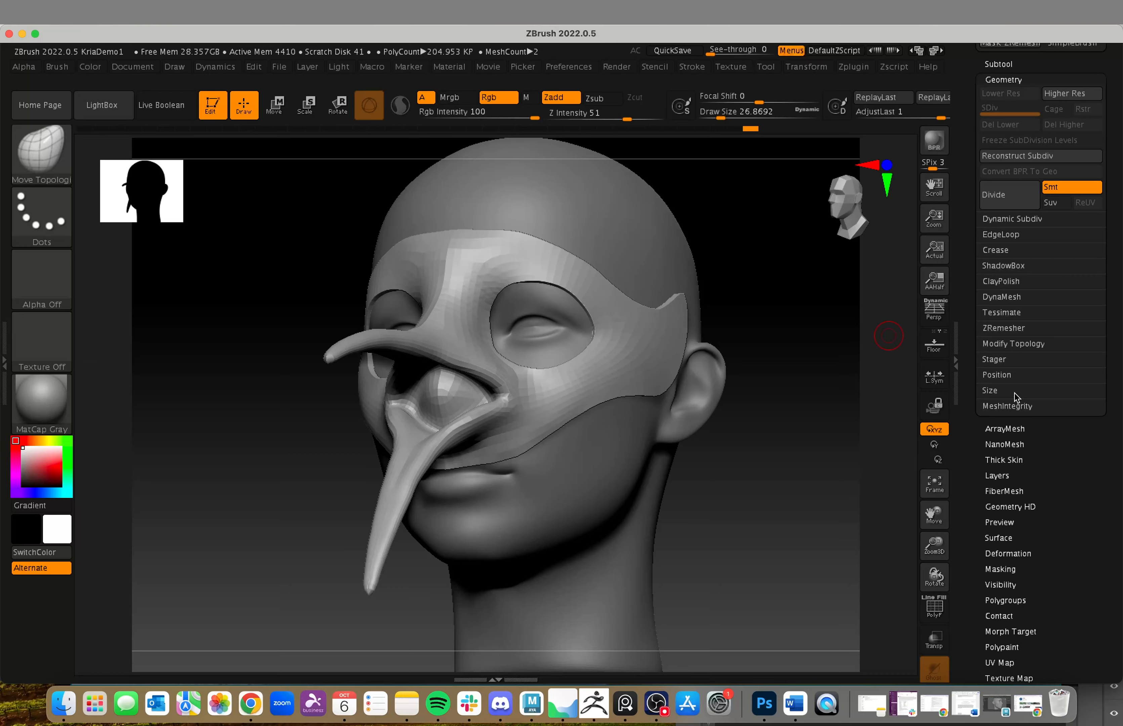
pyautogui.moveTo(785, 508); pyautogui.dragTo(606, 465)
pyautogui.keyDown('alt'); pyautogui.moveTo(579, 614); pyautogui.dragTo(522, 606); pyautogui.keyUp('alt')
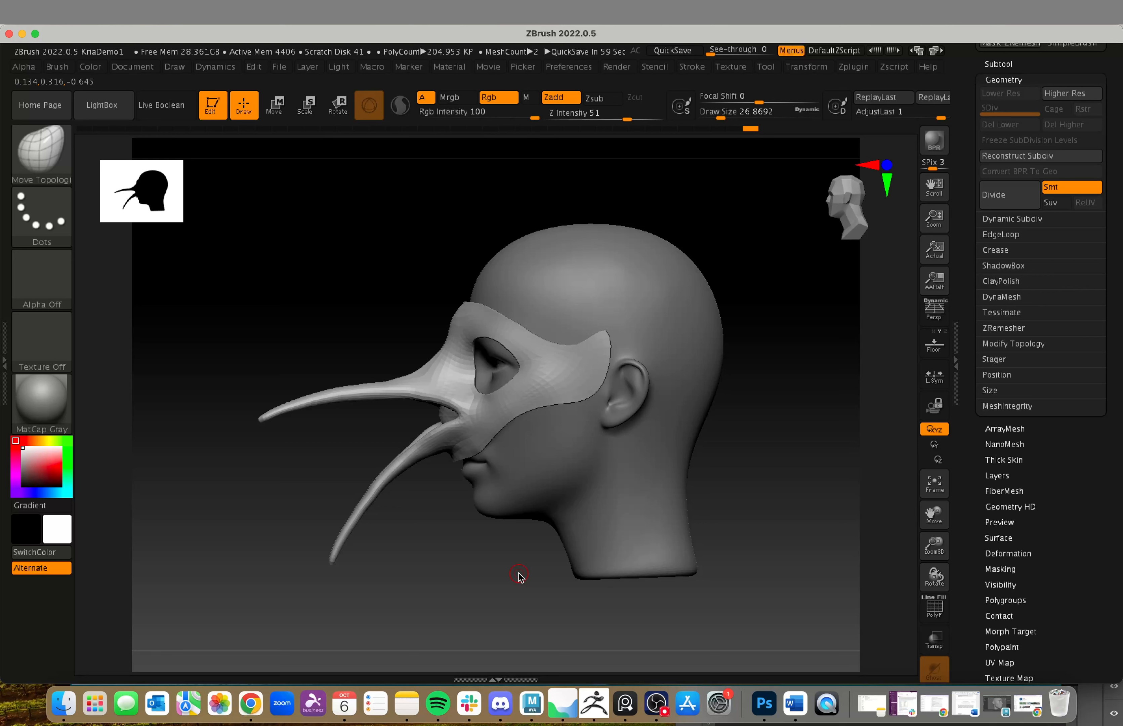
# Step: Unwrap the UVs of the mask with the UV Master plugin
pyautogui.click(857, 70)
pyautogui.click(891, 356)
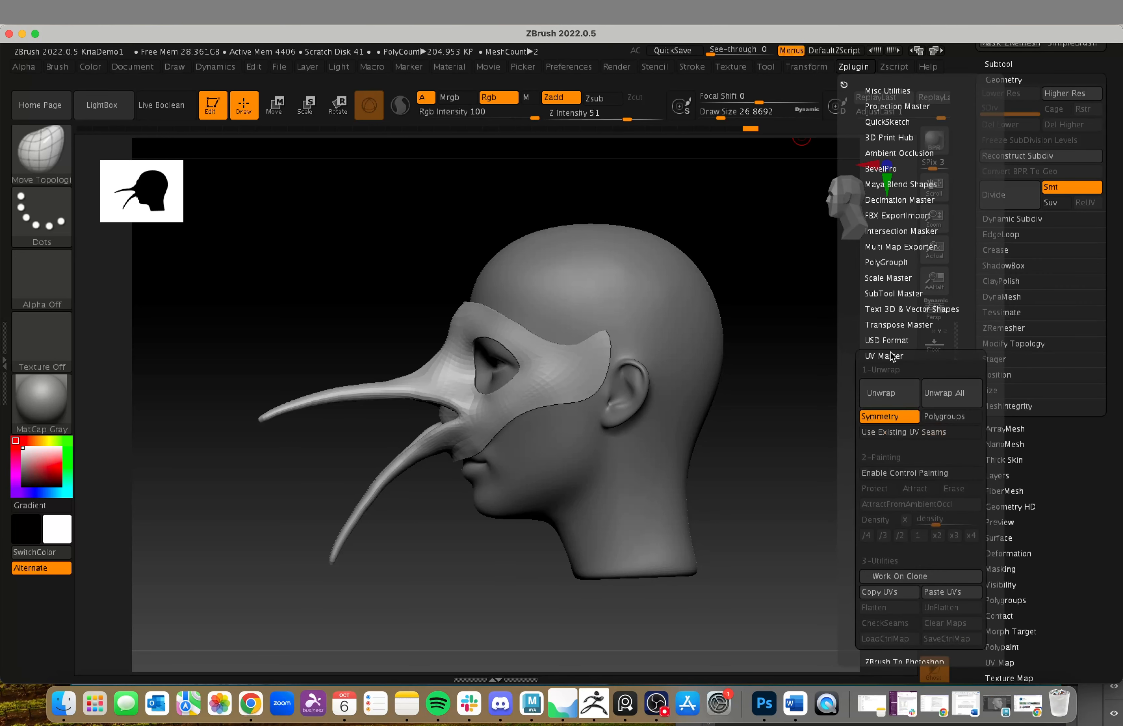
pyautogui.click(894, 394)
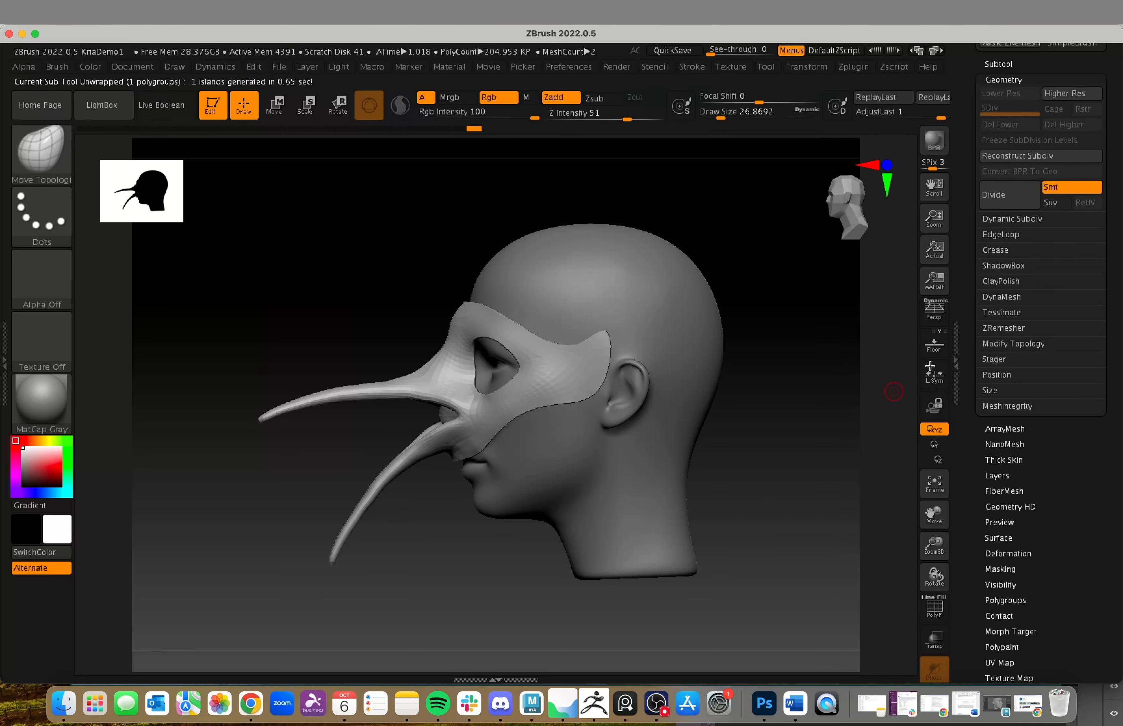
# Step: Flatten the mask into its UV layout with Morph UV
pyautogui.scroll(-4, 975, 577)
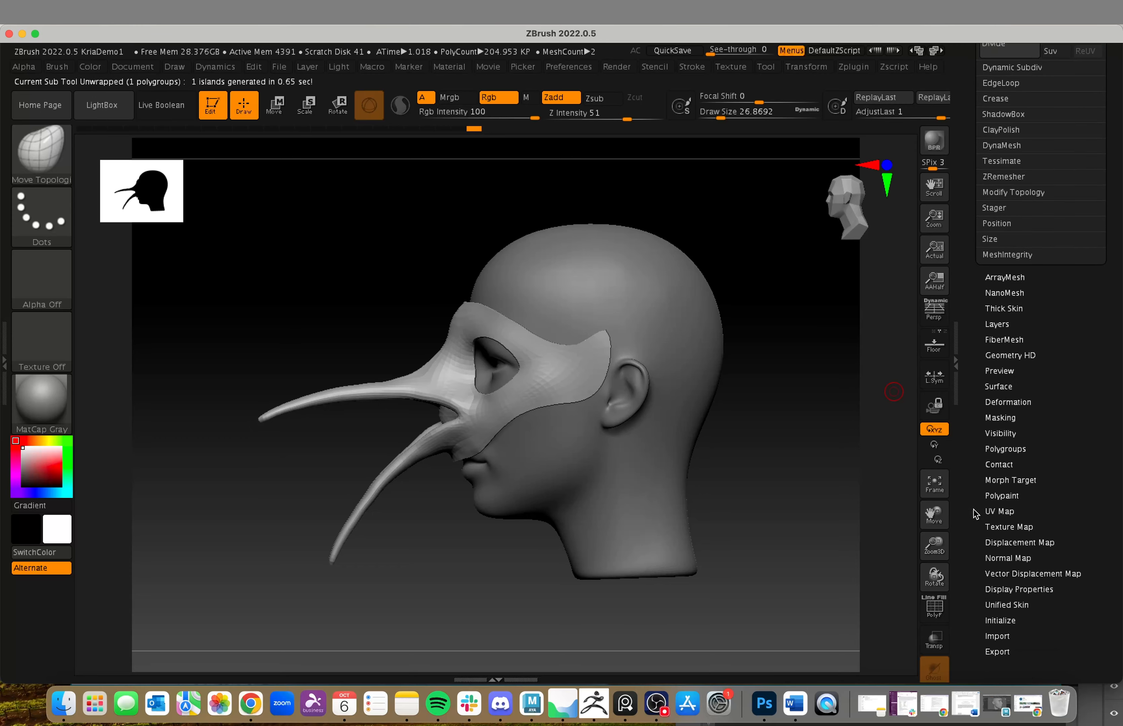
pyautogui.click(996, 524)
pyautogui.click(1010, 313)
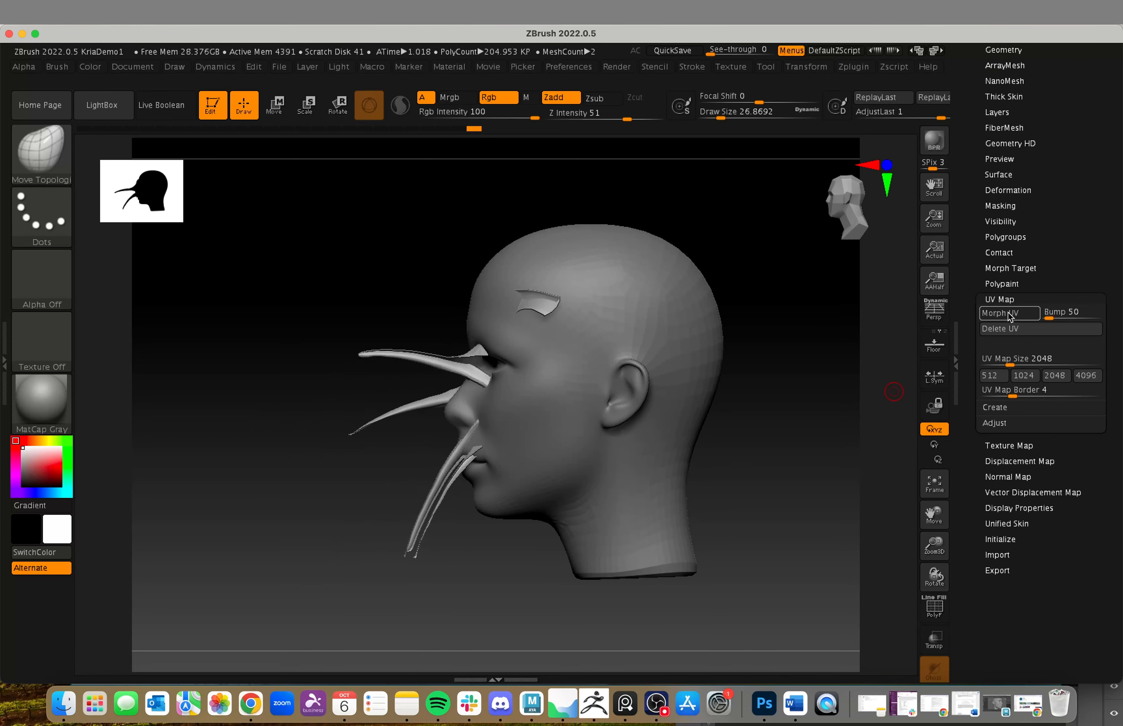
# Step: Hide the female_basemesh head and face the flattened UV layout of the mask
pyautogui.scroll(2, 978, 138)
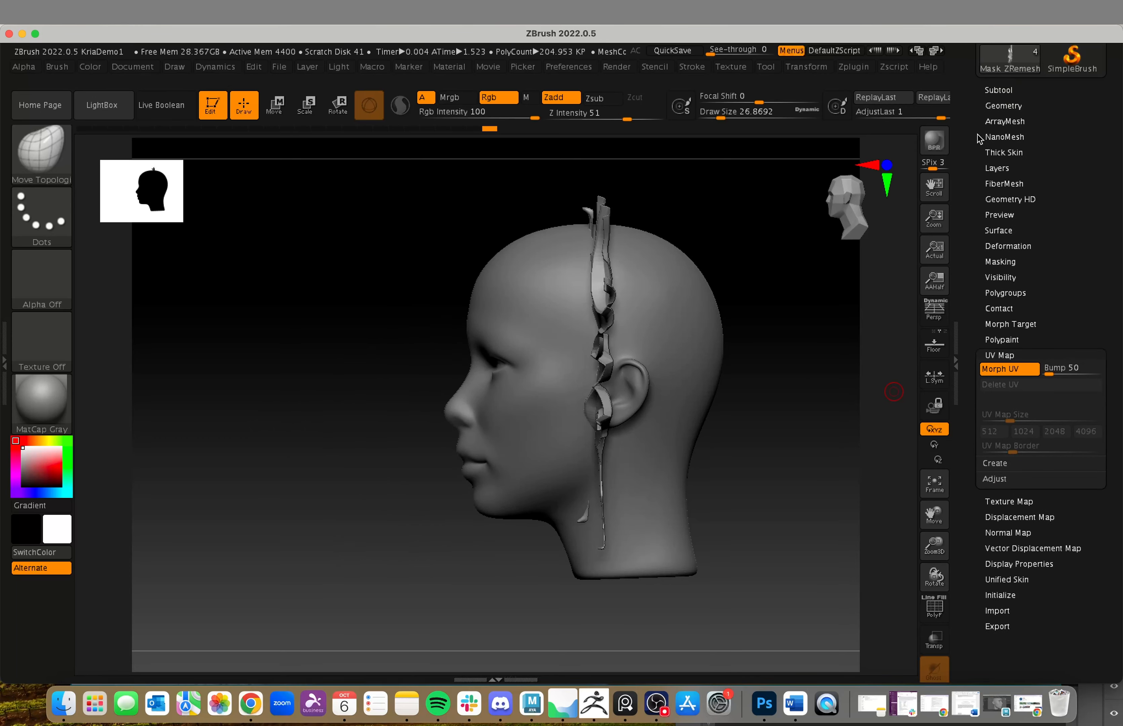
pyautogui.click(997, 105)
pyautogui.click(997, 91)
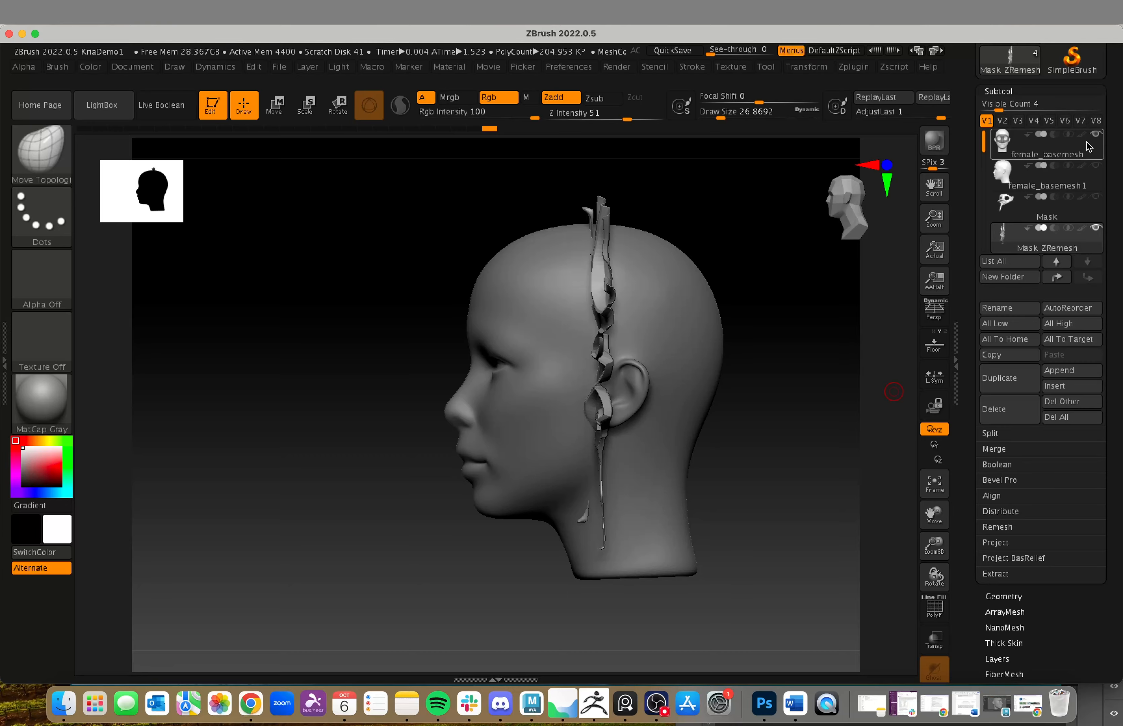
pyautogui.click(1095, 134)
pyautogui.moveTo(756, 413); pyautogui.dragTo(778, 367)
pyautogui.keyDown('alt'); pyautogui.moveTo(659, 518); pyautogui.dragTo(565, 555); pyautogui.keyUp('alt')
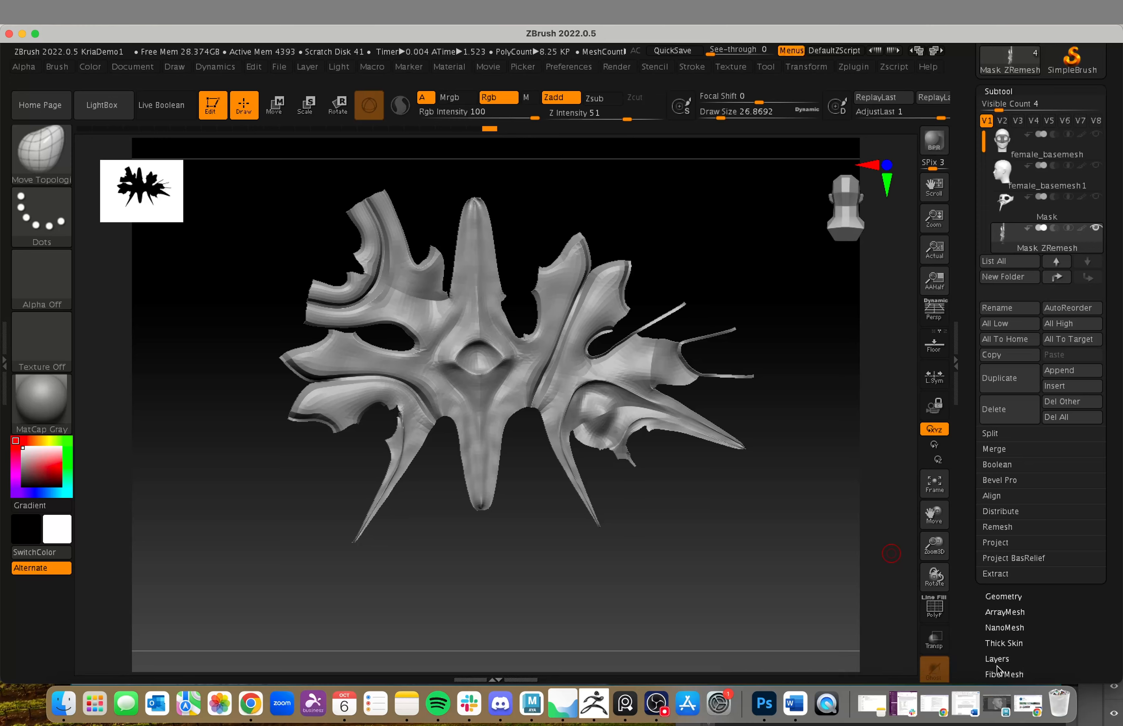
# Step: Switch Morph UV off and on to compare the layouts, and return the mask to its 3D shape
pyautogui.scroll(-5, 960, 562)
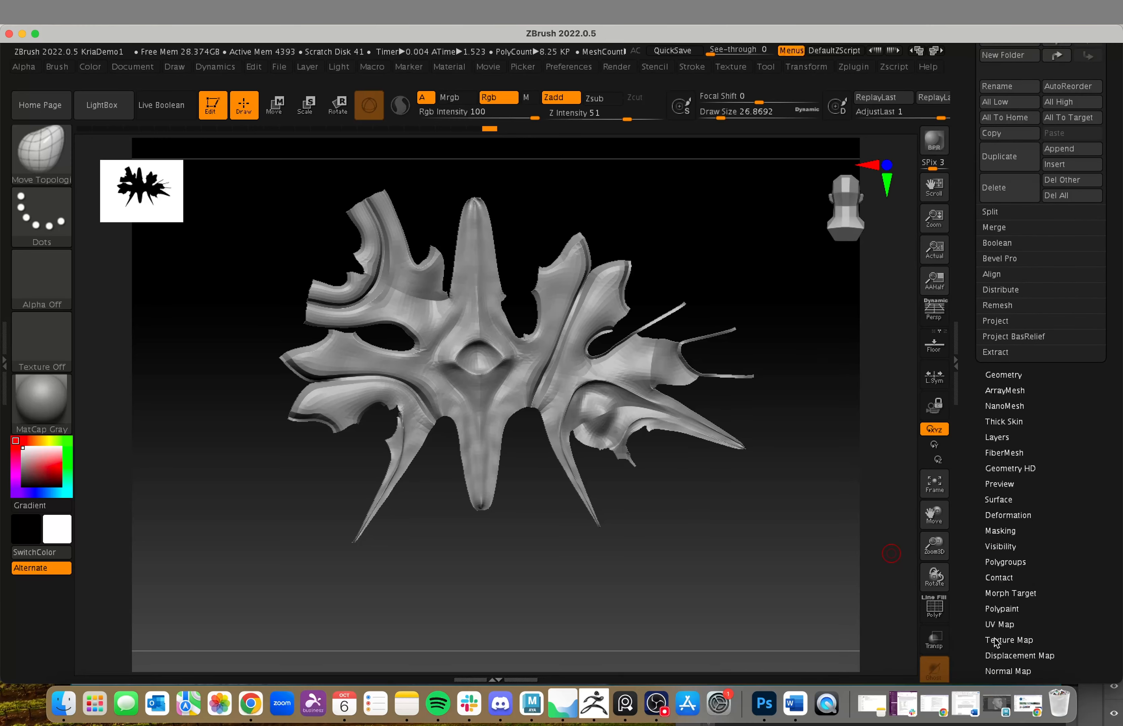
pyautogui.click(1000, 624)
pyautogui.click(1002, 333)
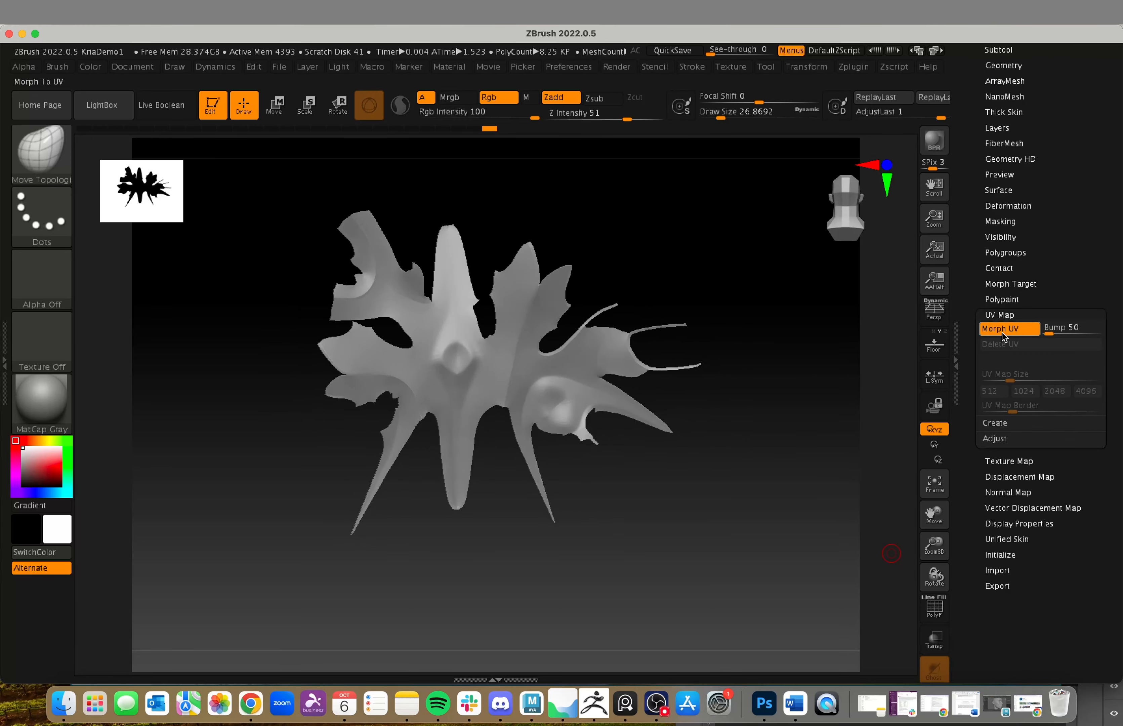
pyautogui.click(1002, 331)
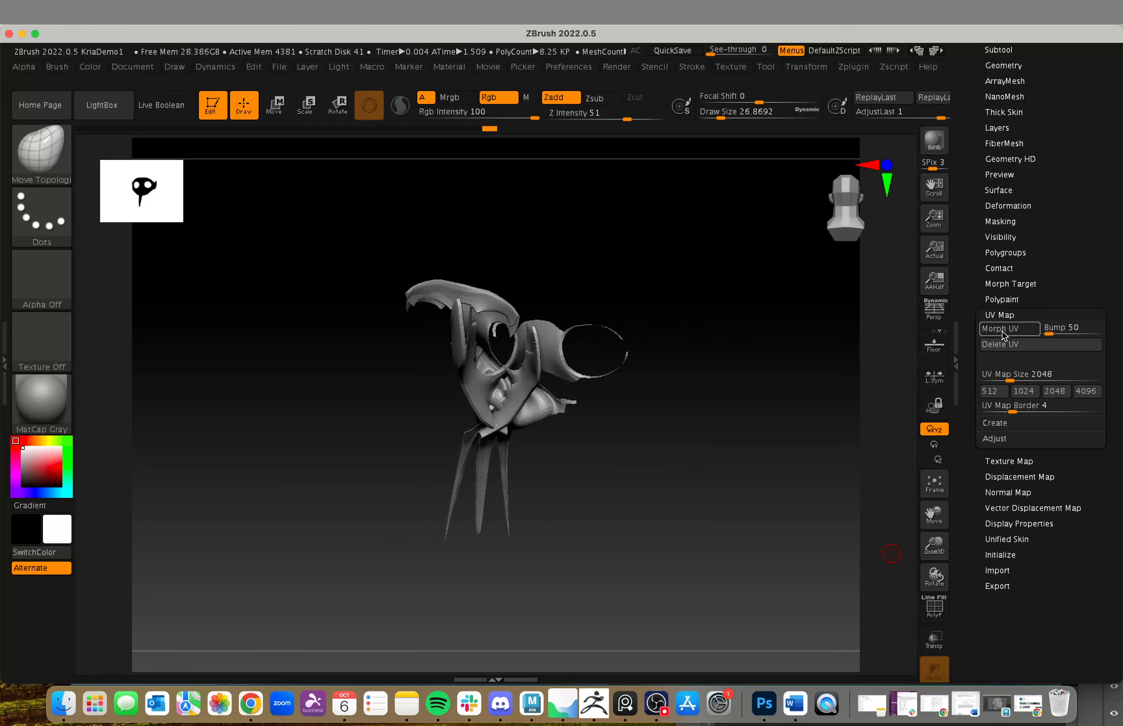
pyautogui.click(1002, 331)
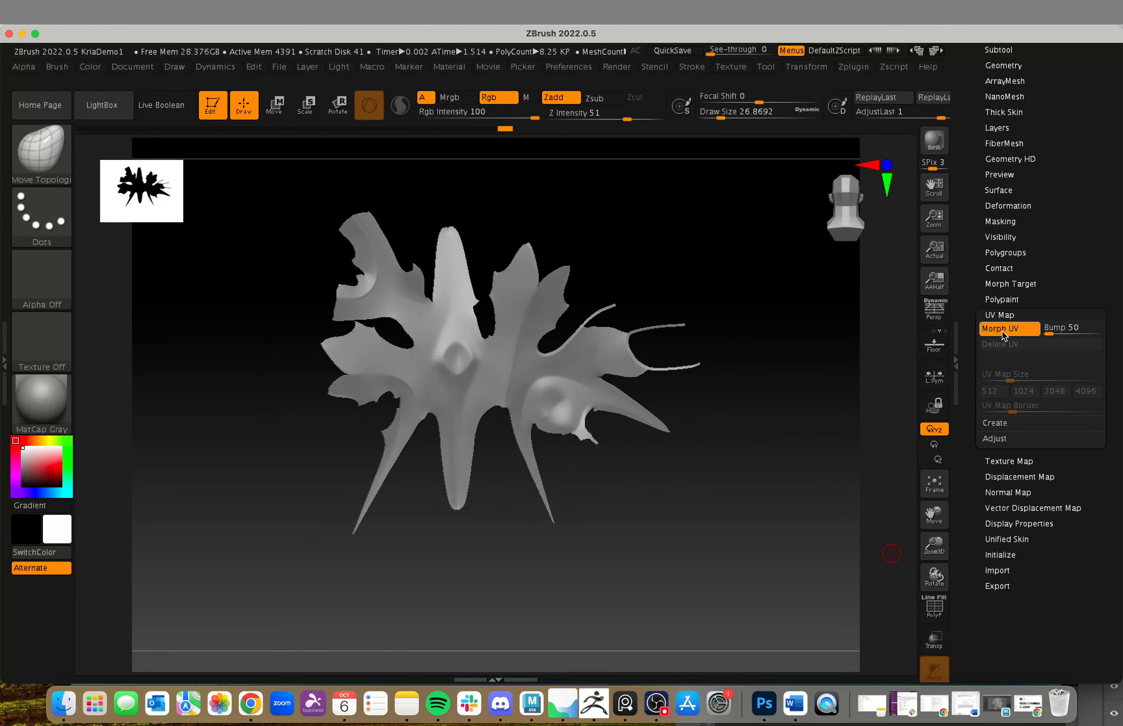
pyautogui.moveTo(554, 487); pyautogui.dragTo(853, 275)
pyautogui.click(1001, 318)
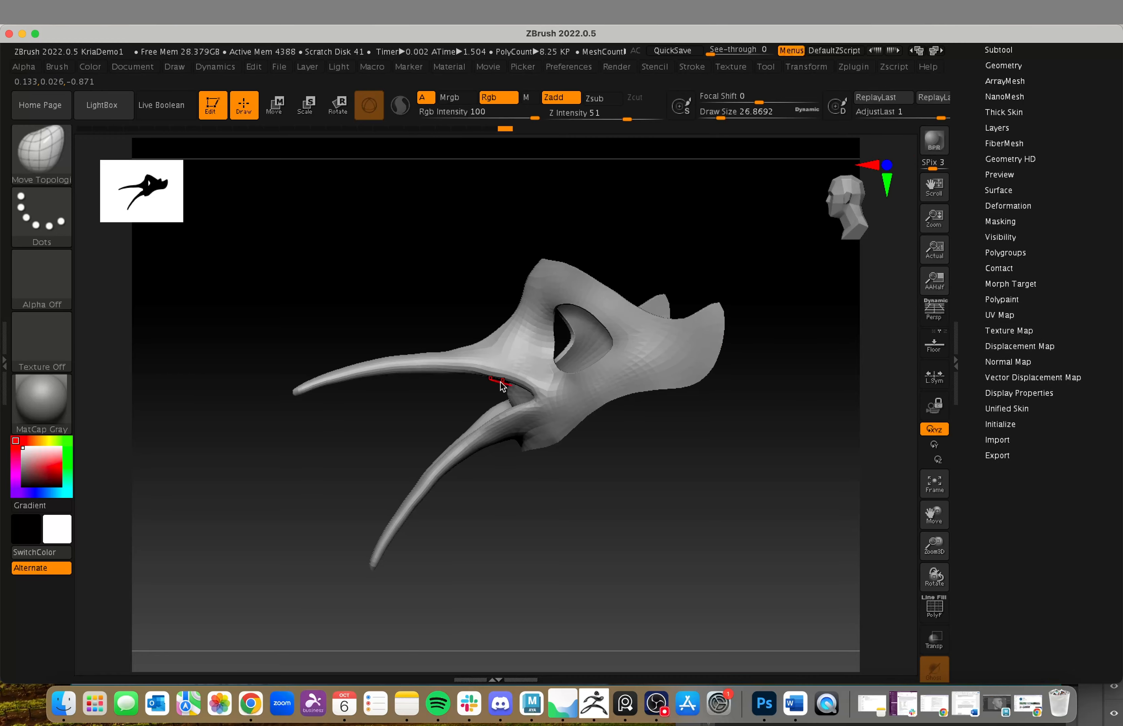
pyautogui.moveTo(543, 493); pyautogui.dragTo(682, 461)
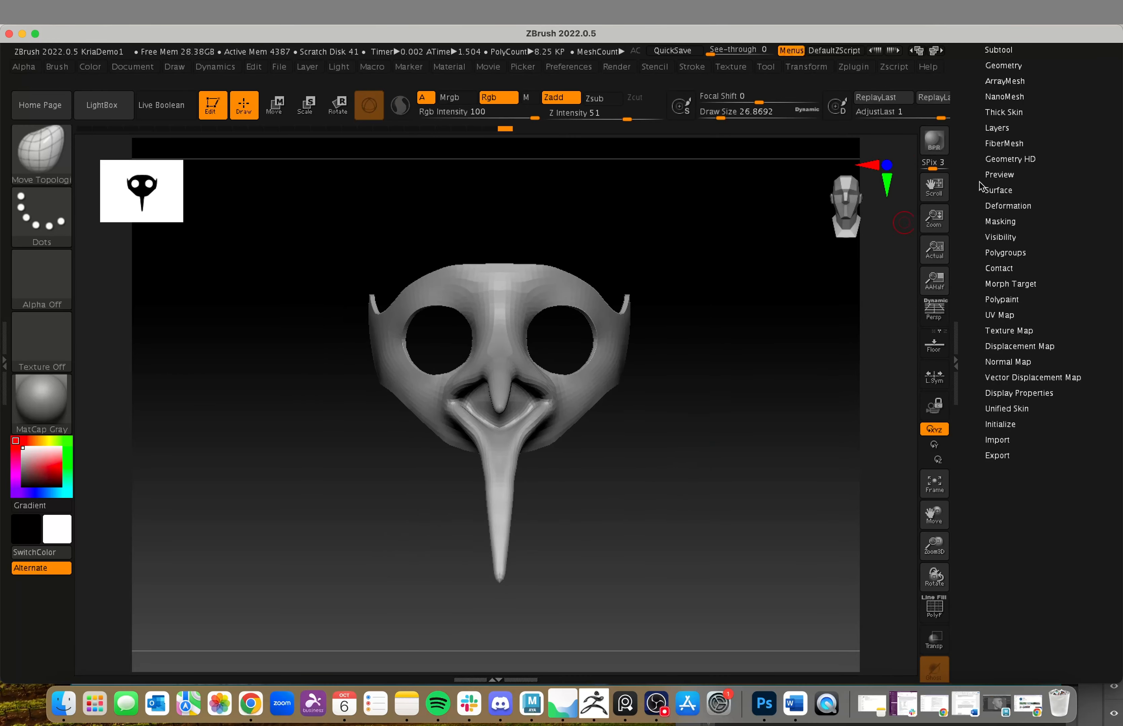
# Step: Divide the mask once to subdivision level 2 and inspect its smoothed surface up close
pyautogui.scroll(5, 979, 186)
pyautogui.click(998, 153)
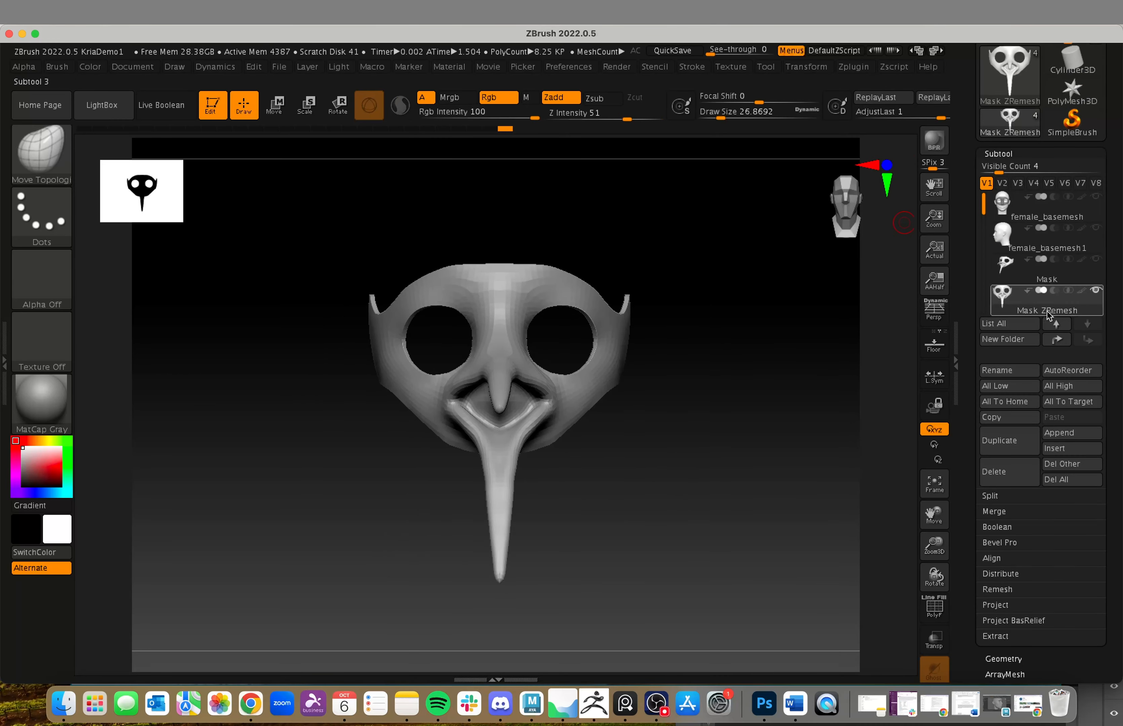
pyautogui.click(991, 660)
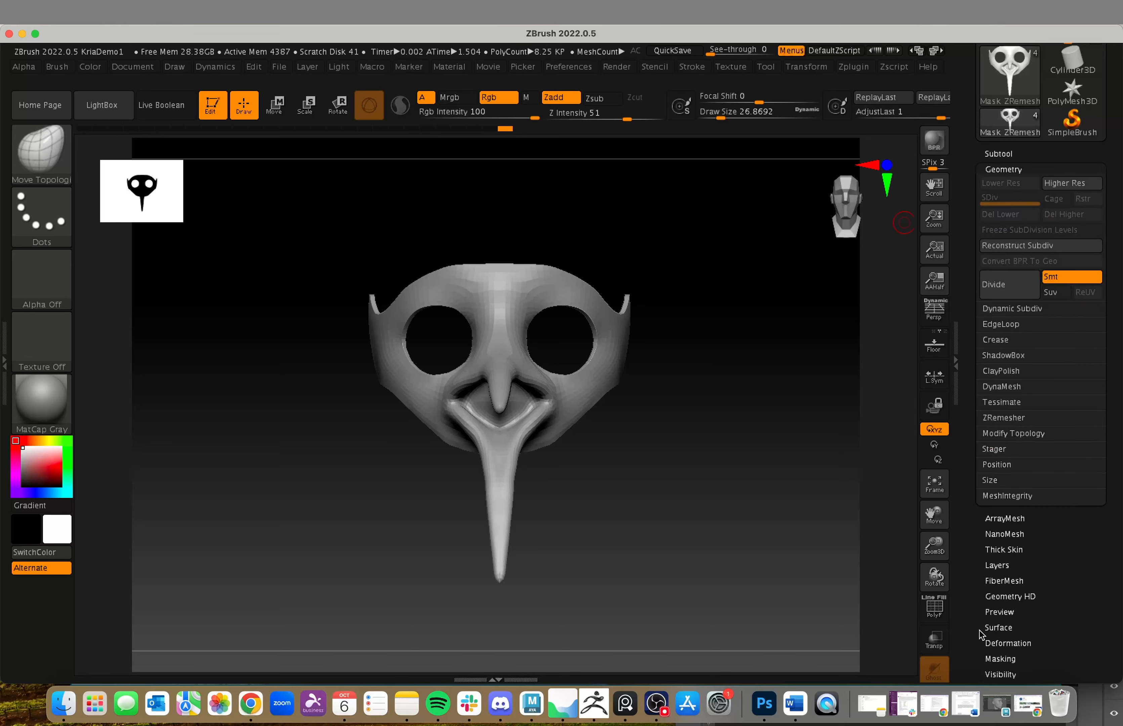
pyautogui.moveTo(793, 437); pyautogui.dragTo(749, 514)
pyautogui.click(1005, 299)
pyautogui.keyDown('alt'); pyautogui.moveTo(722, 503); pyautogui.dragTo(649, 527); pyautogui.keyUp('alt')
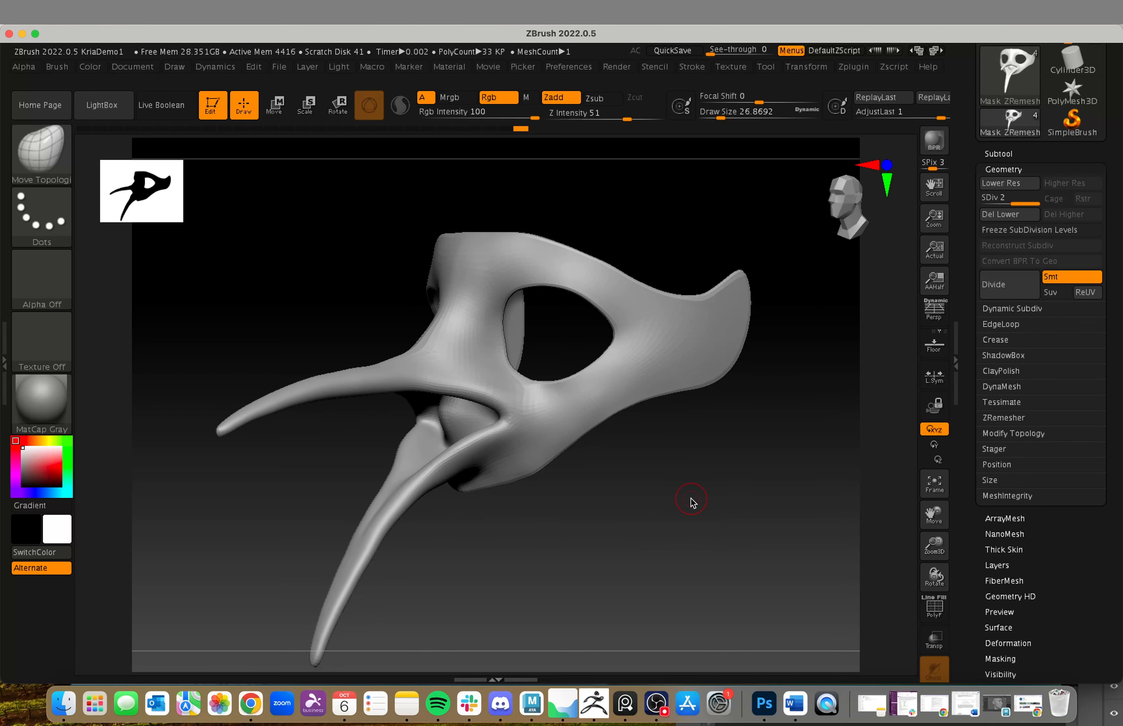
pyautogui.keyDown('alt'); pyautogui.moveTo(766, 325); pyautogui.dragTo(768, 368); pyautogui.keyUp('alt')
pyautogui.hotkey('shift', 'd')
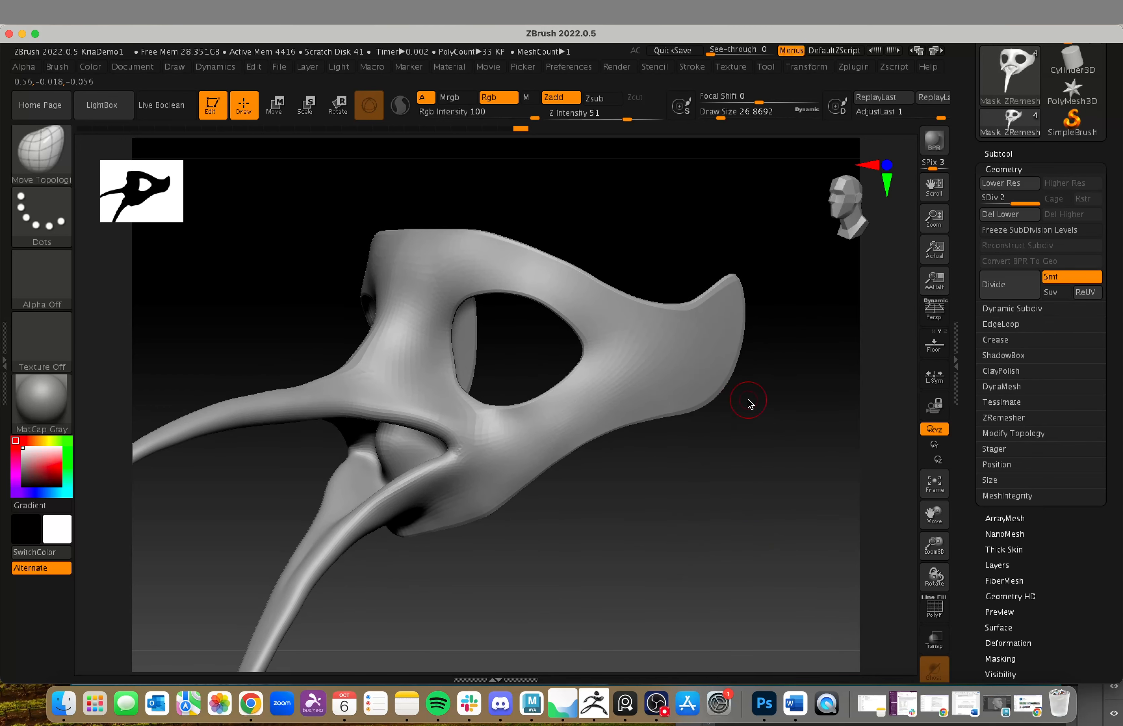